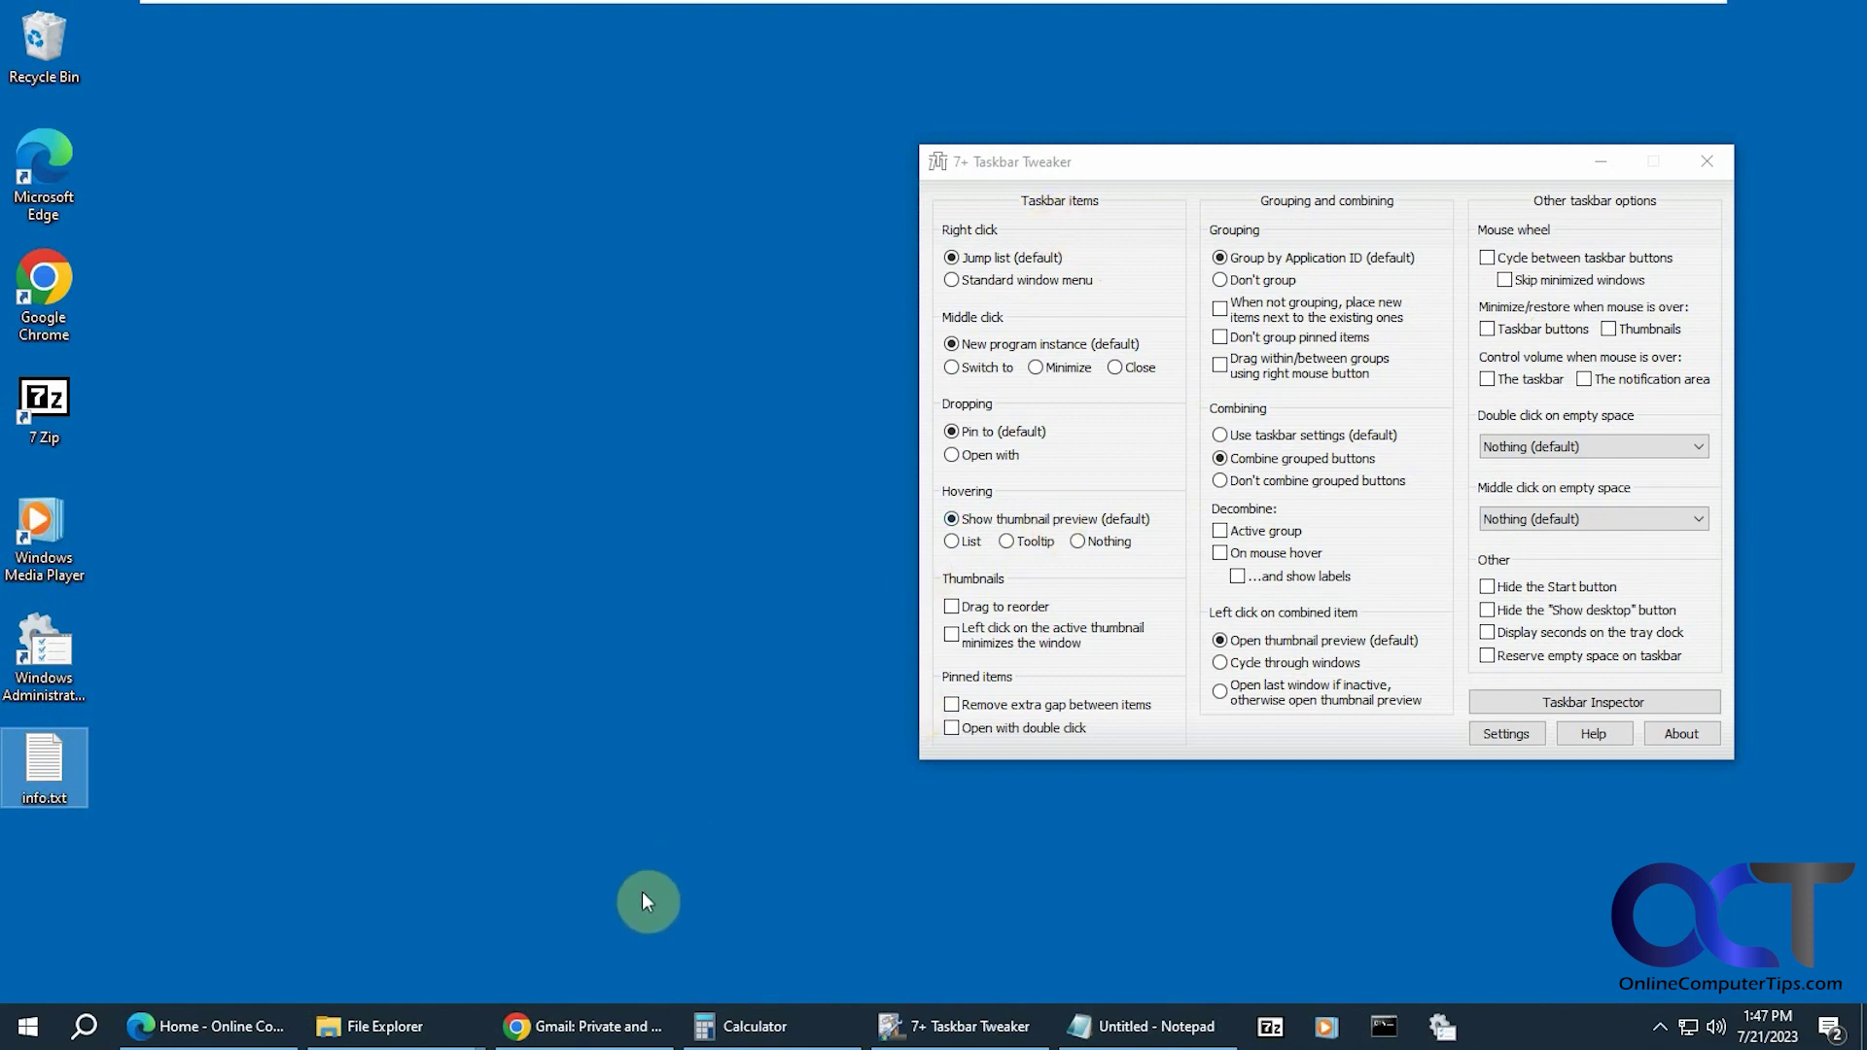
Test Right click as Standard window menu on Chrome, then restore the jump list default.
{"action": "right_click", "coordinate": [597, 1039]}
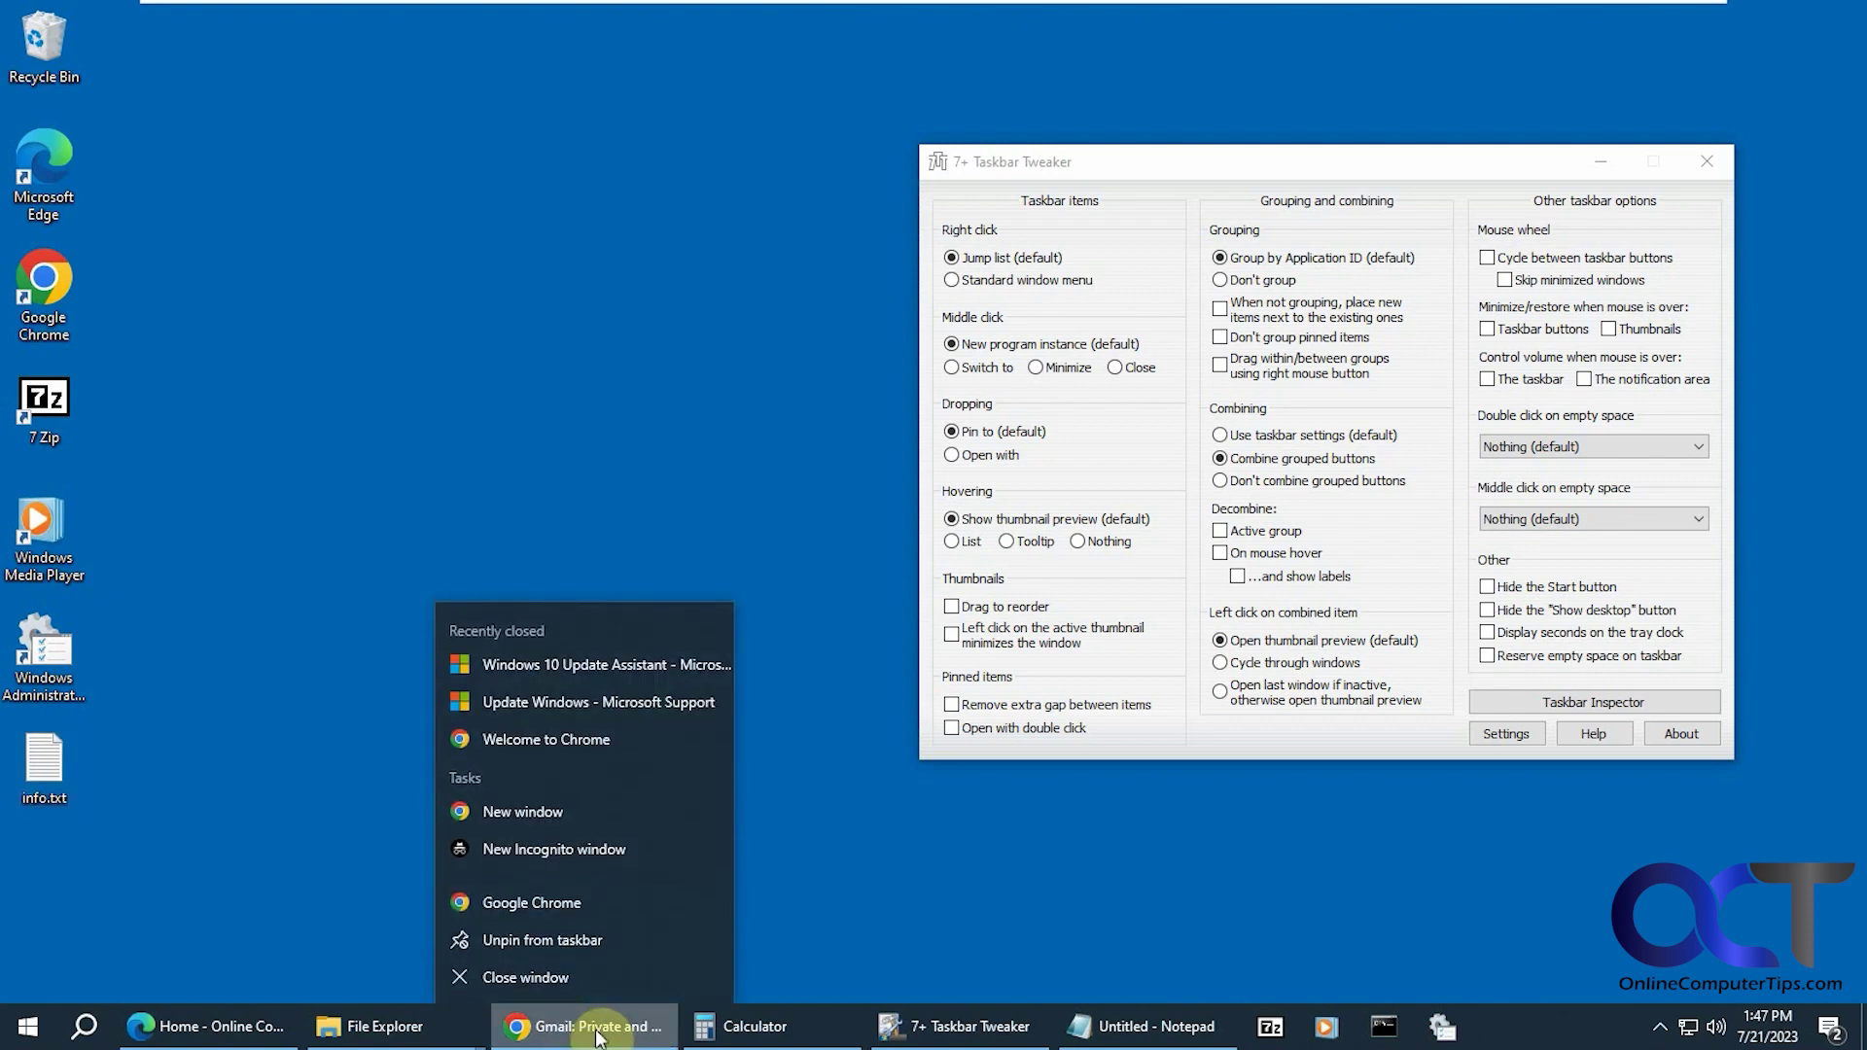
{"action": "left_click", "coordinate": [957, 411]}
{"action": "left_click", "coordinate": [1012, 280]}
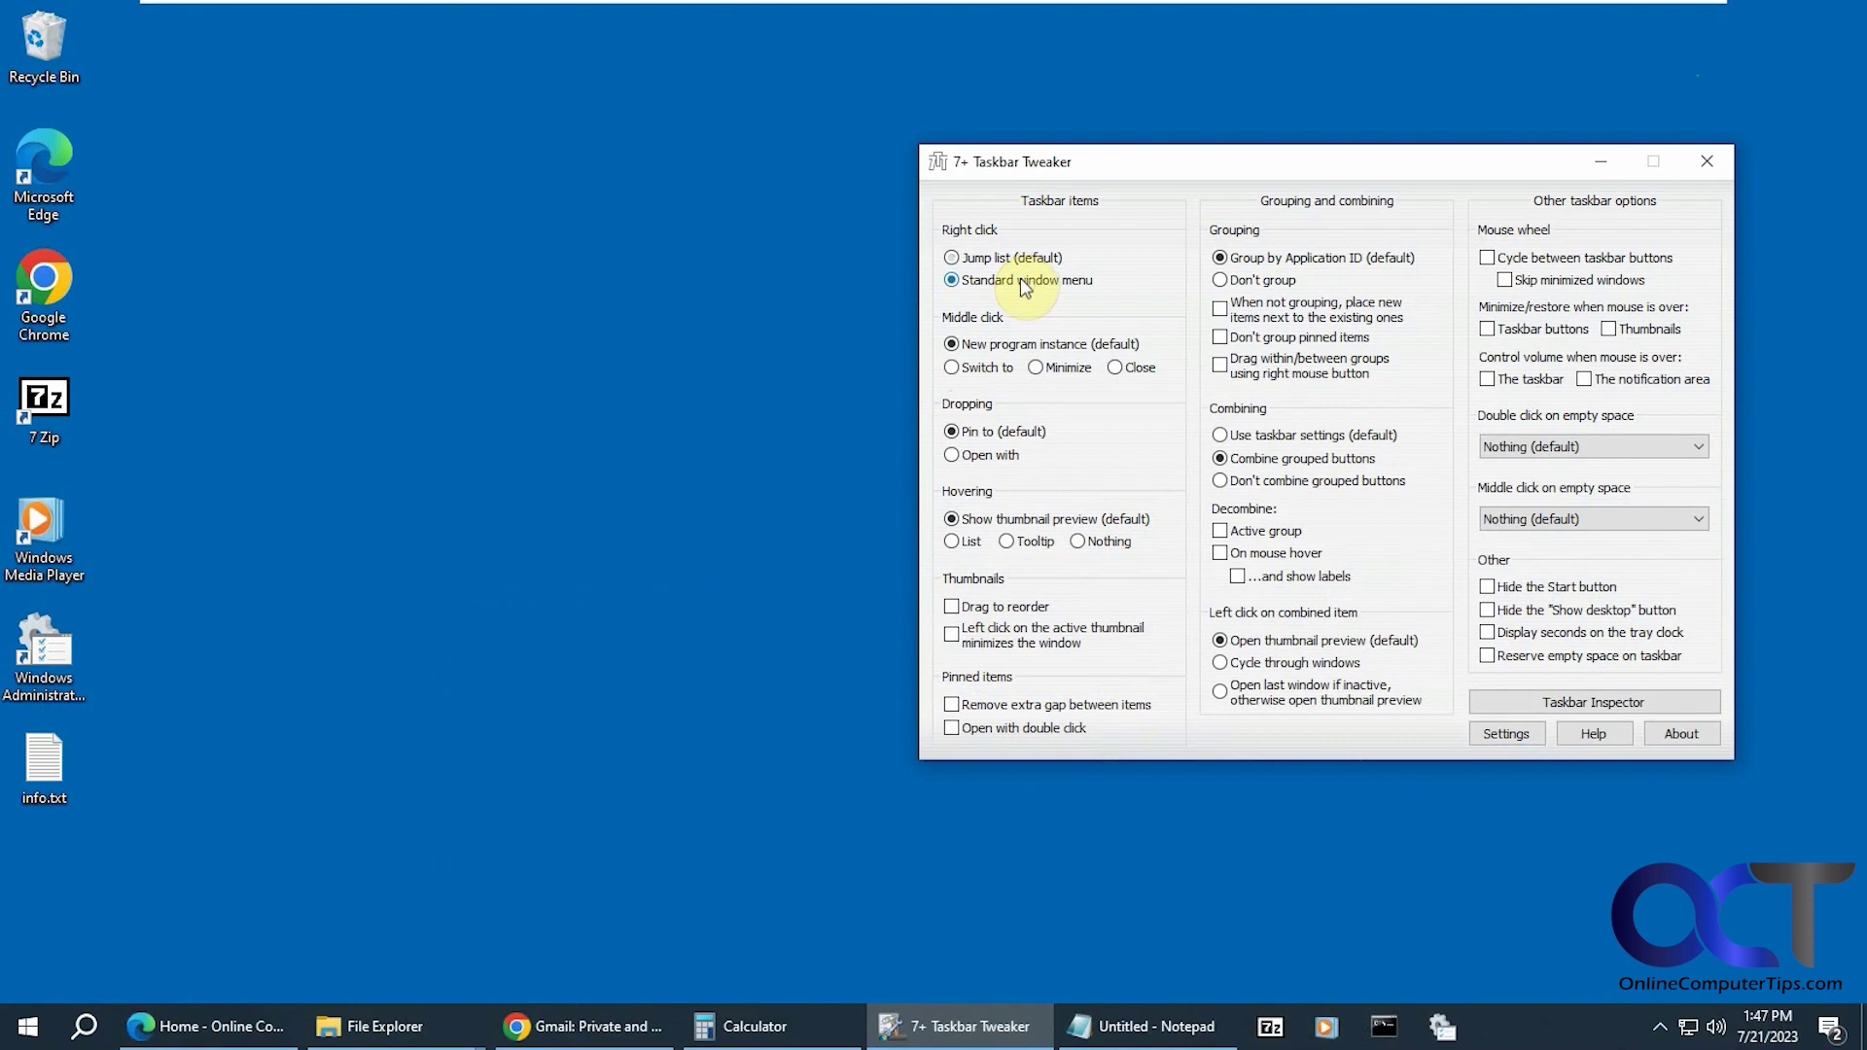
{"action": "right_click", "coordinate": [593, 1039]}
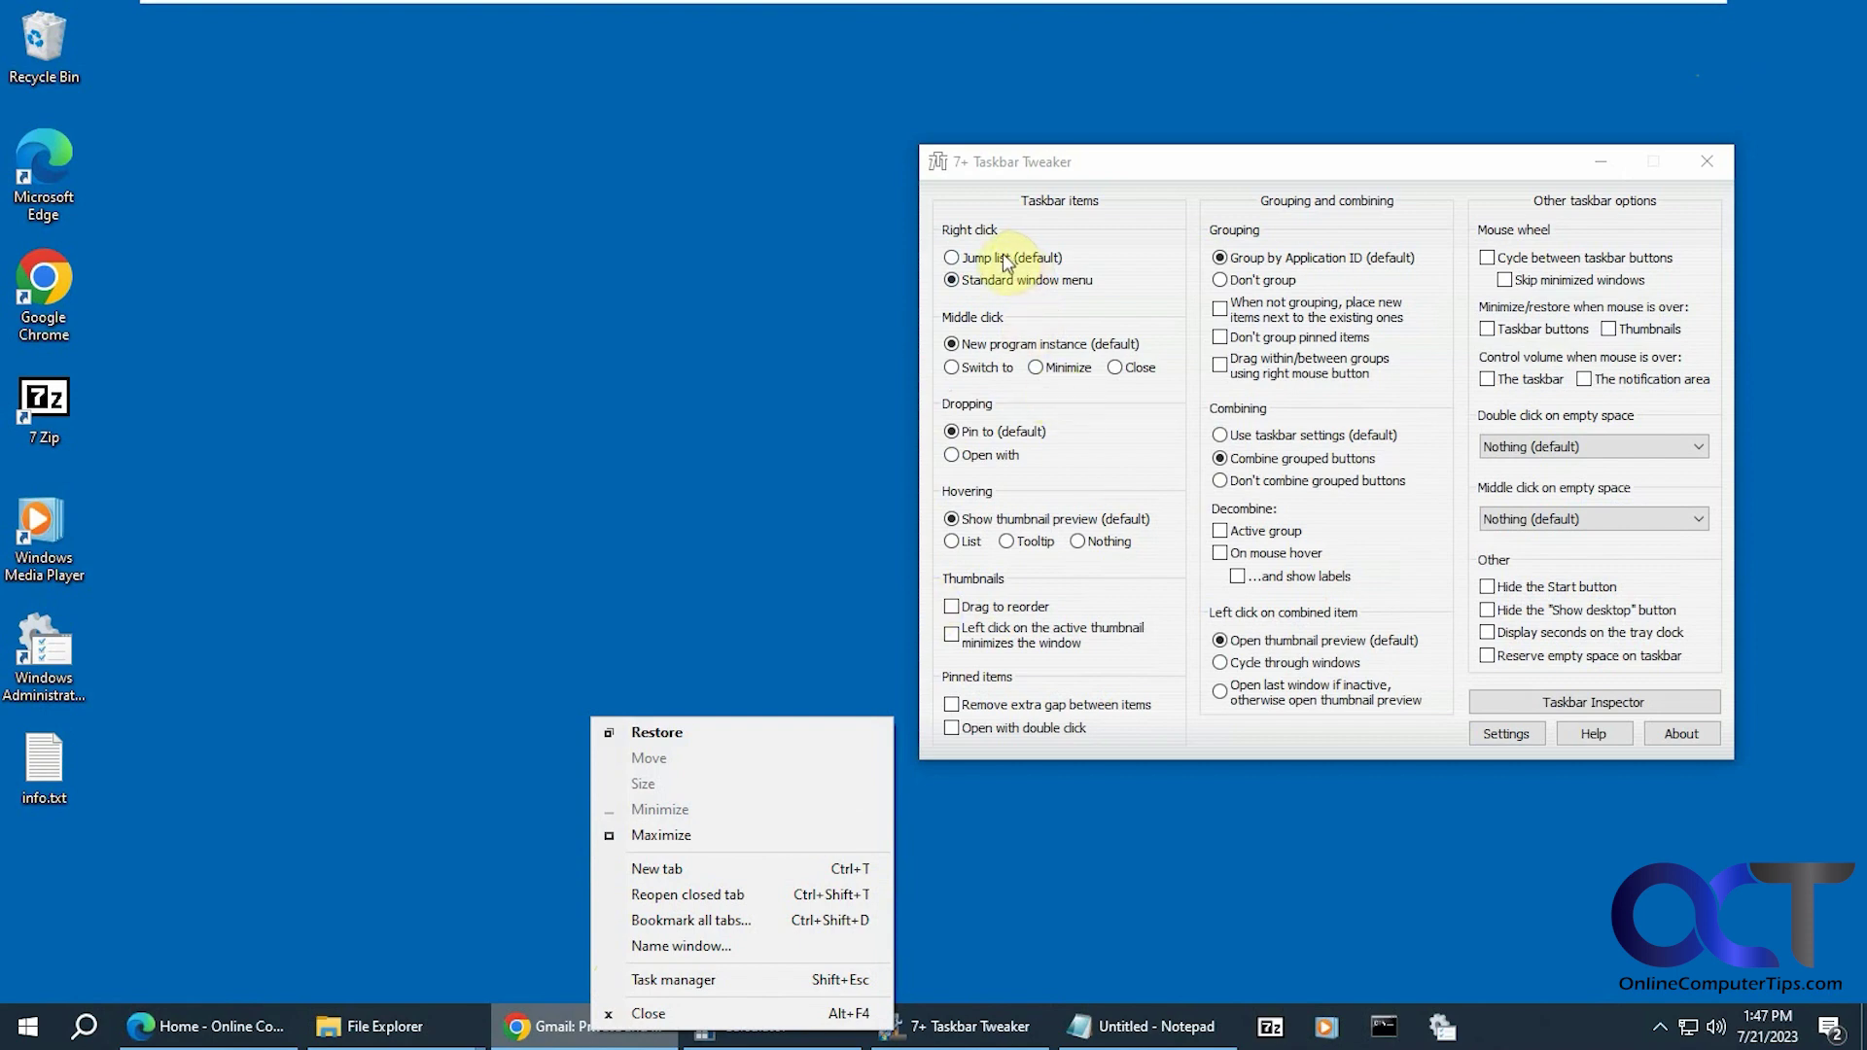
{"action": "left_click", "coordinate": [1047, 261]}
{"action": "left_click", "coordinate": [1048, 261]}
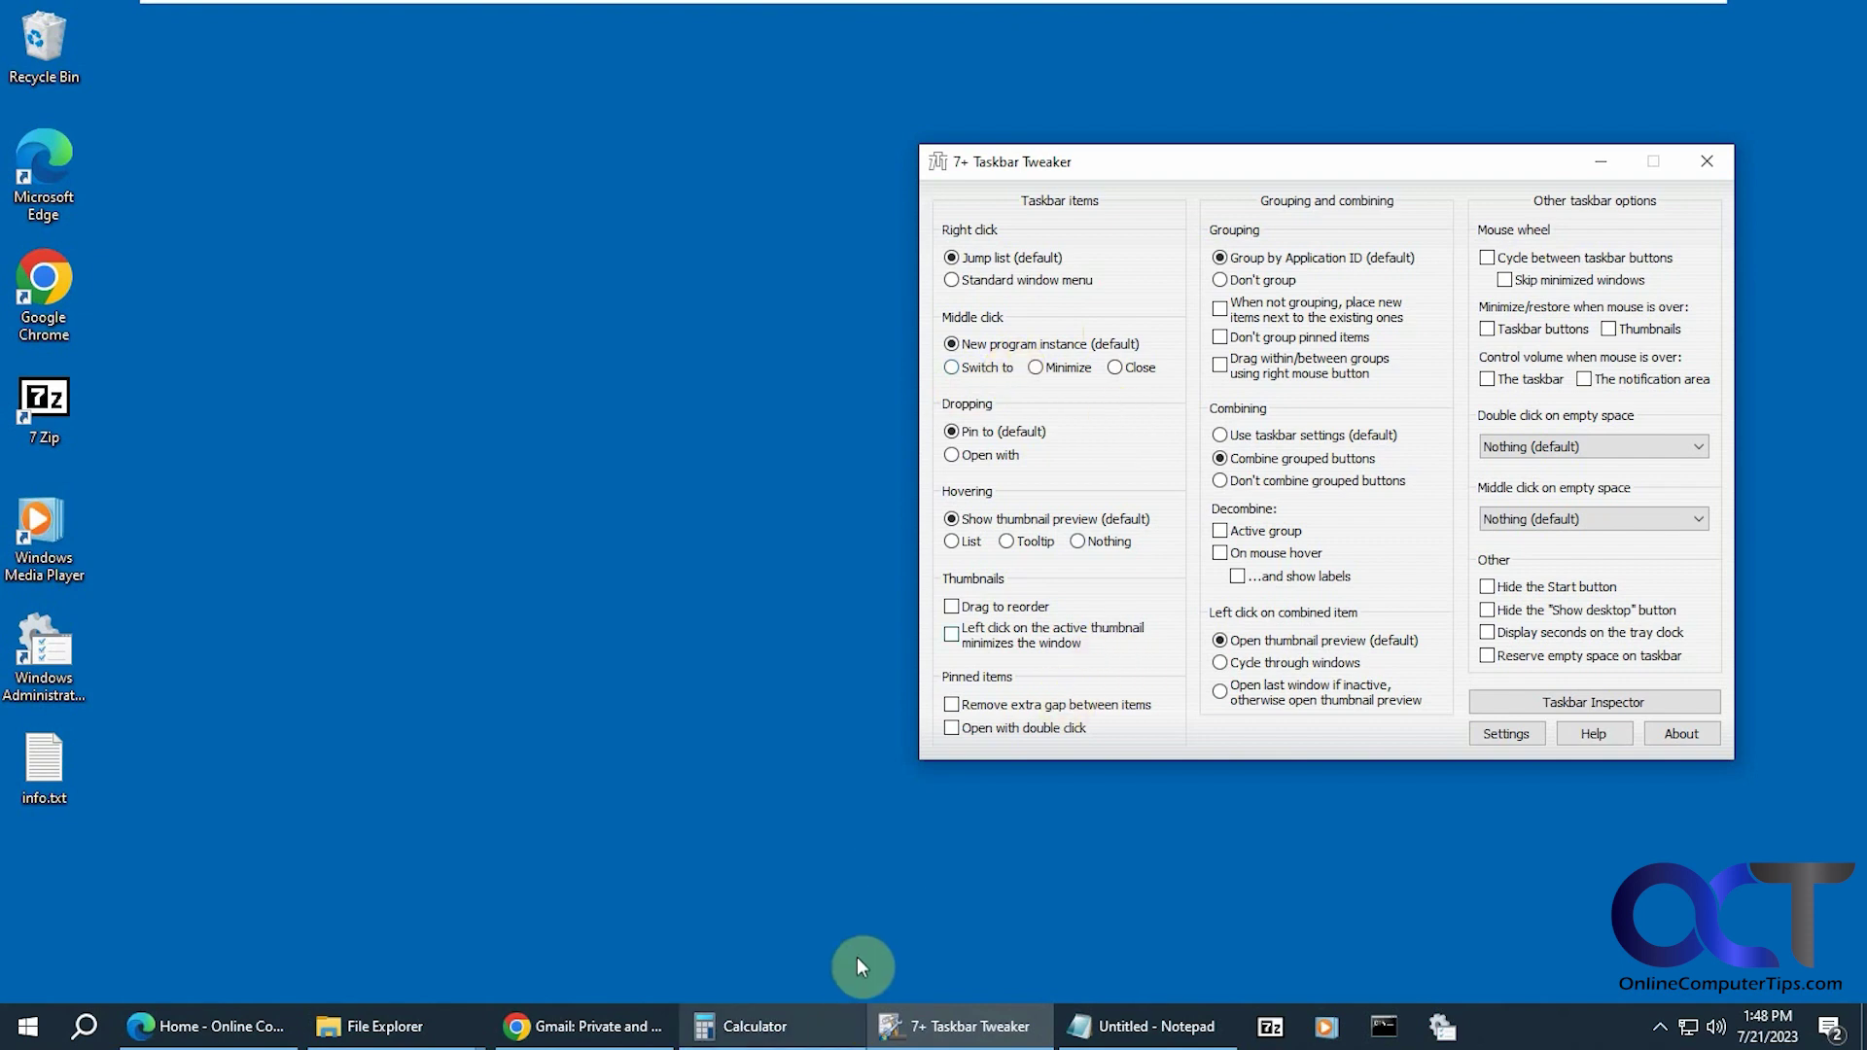
Set Middle click to Minimize, test it on Calculator, then close Calculator with middle-click Close.
{"action": "left_click", "coordinate": [802, 1033]}
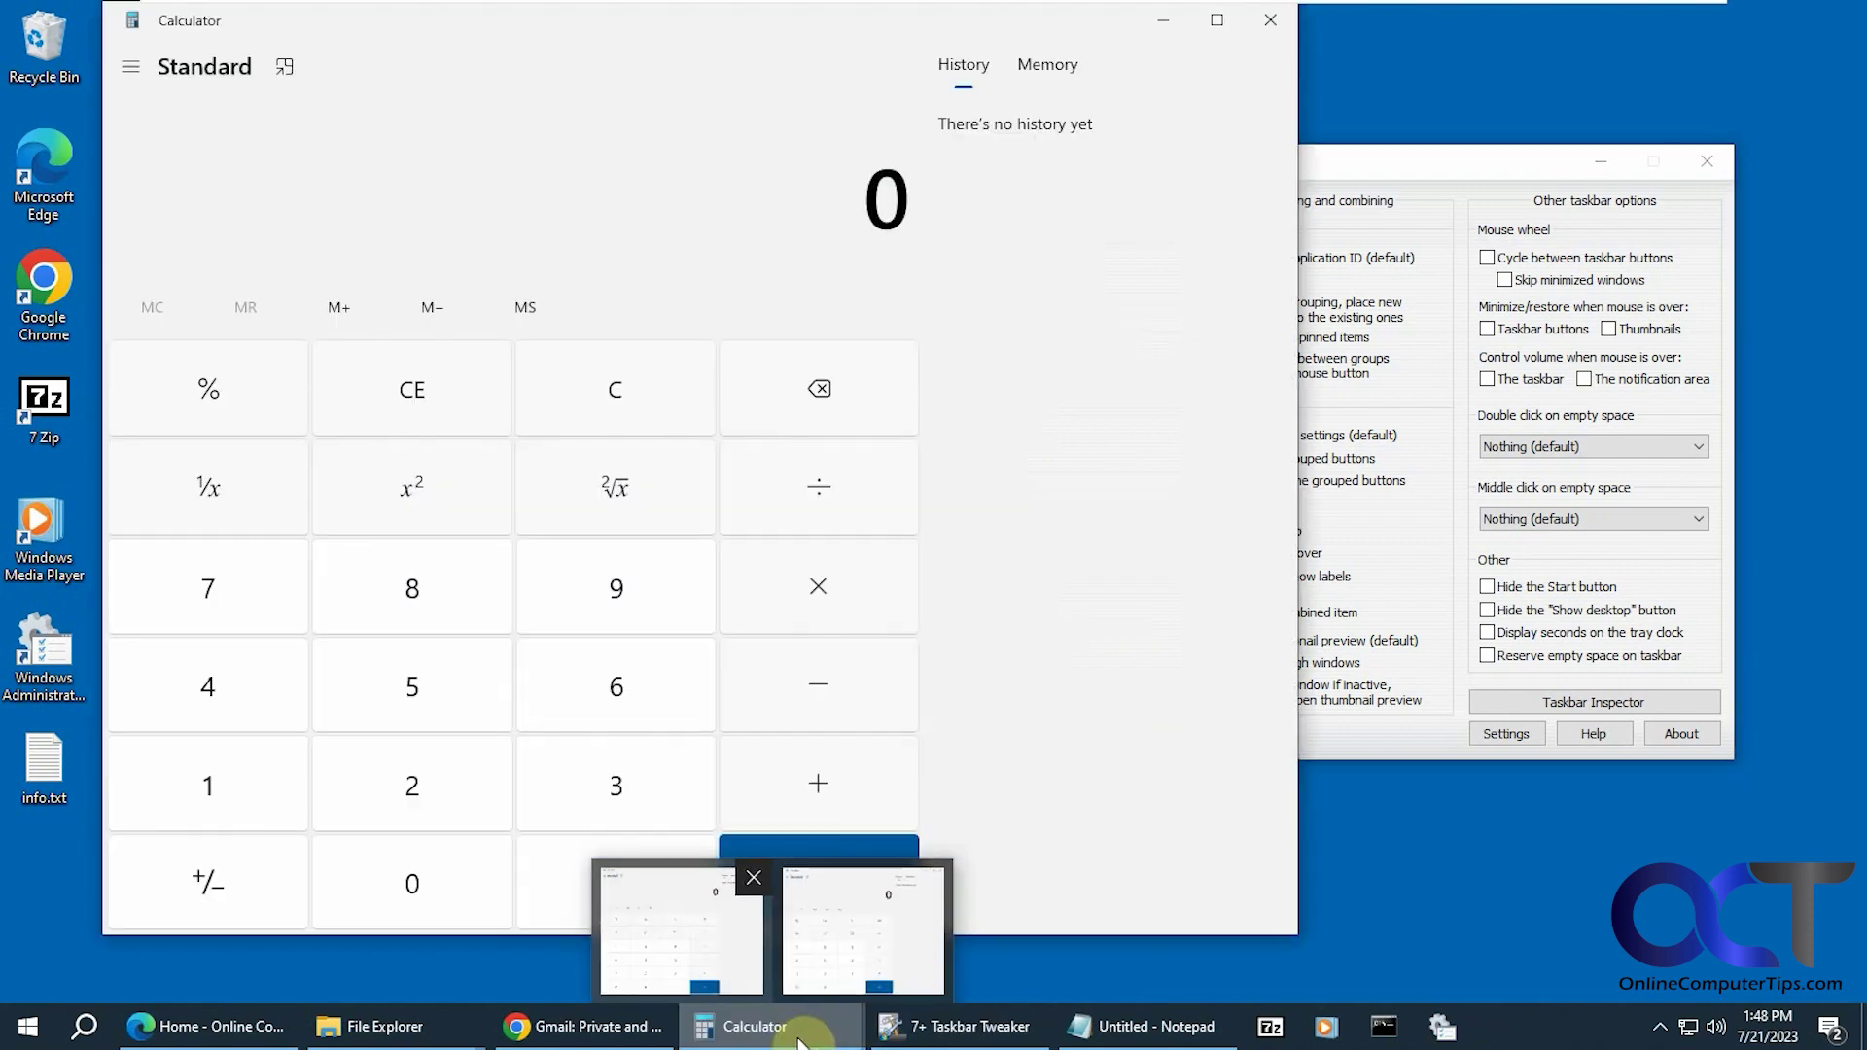
{"action": "left_click", "coordinate": [1271, 21]}
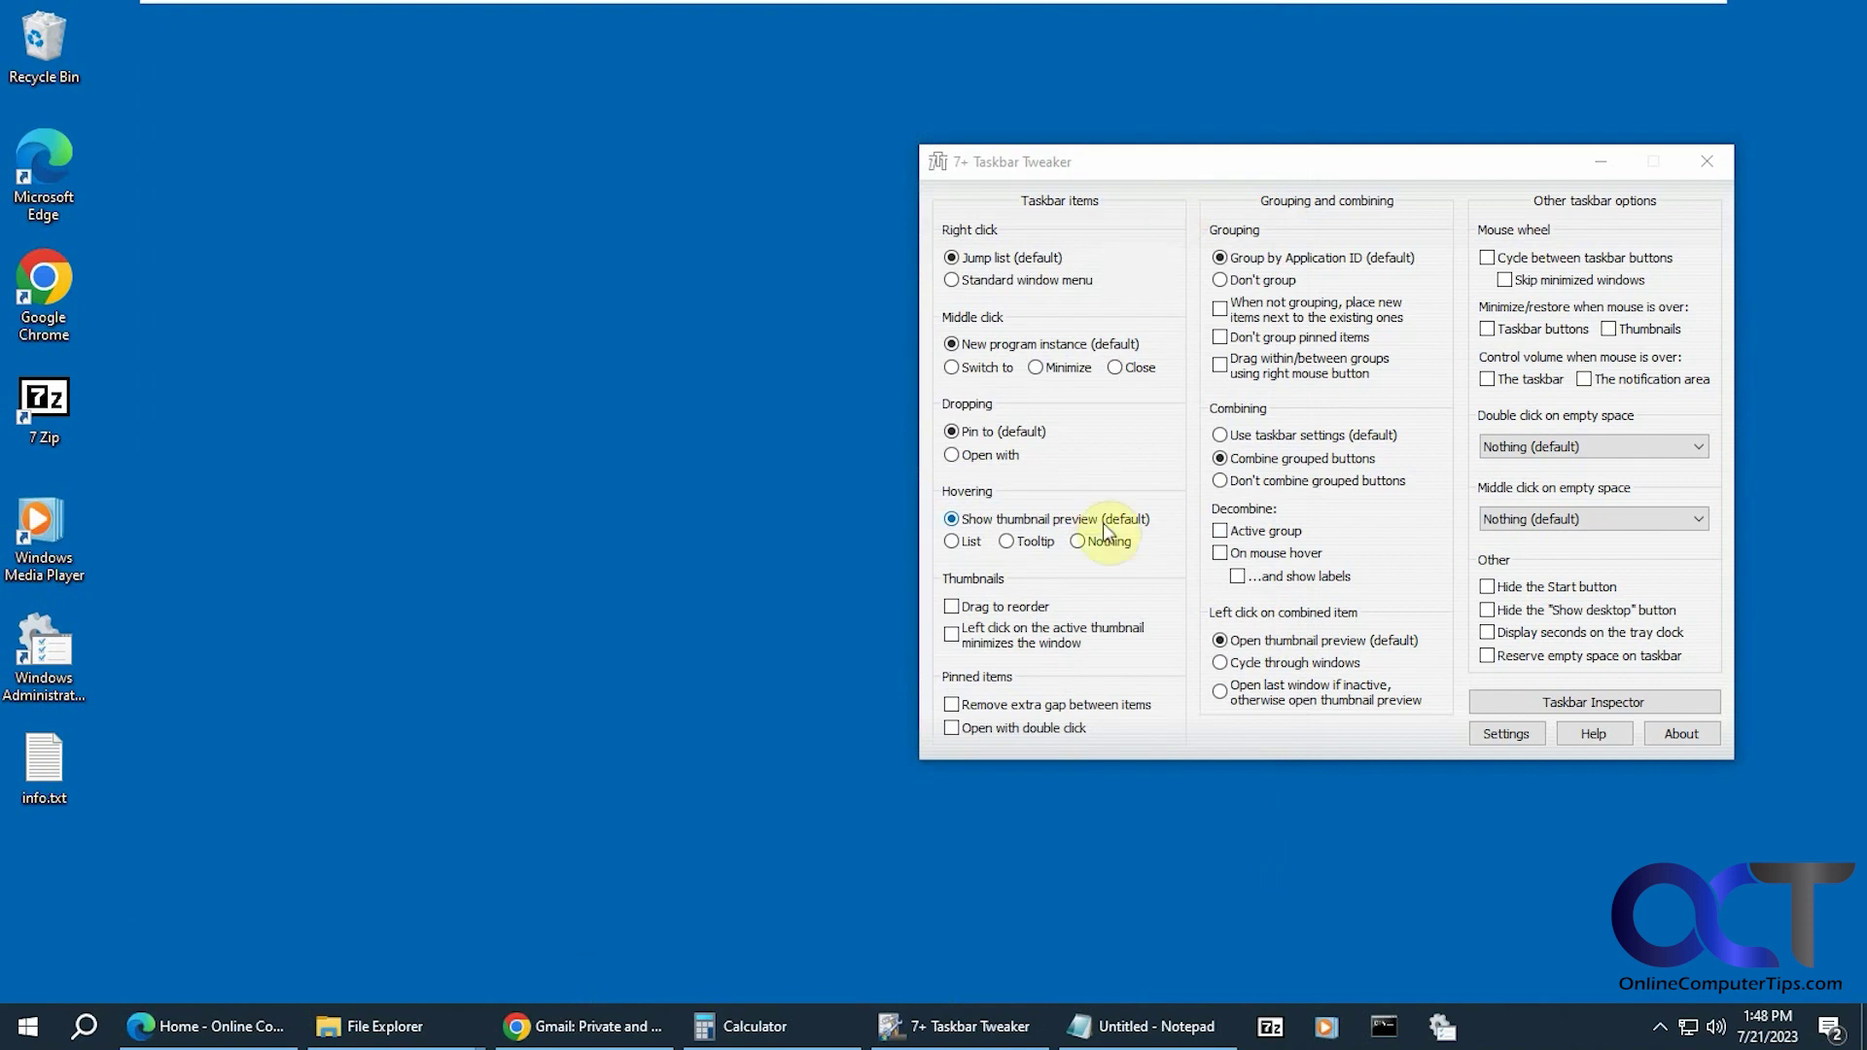
{"action": "left_click", "coordinate": [1064, 376]}
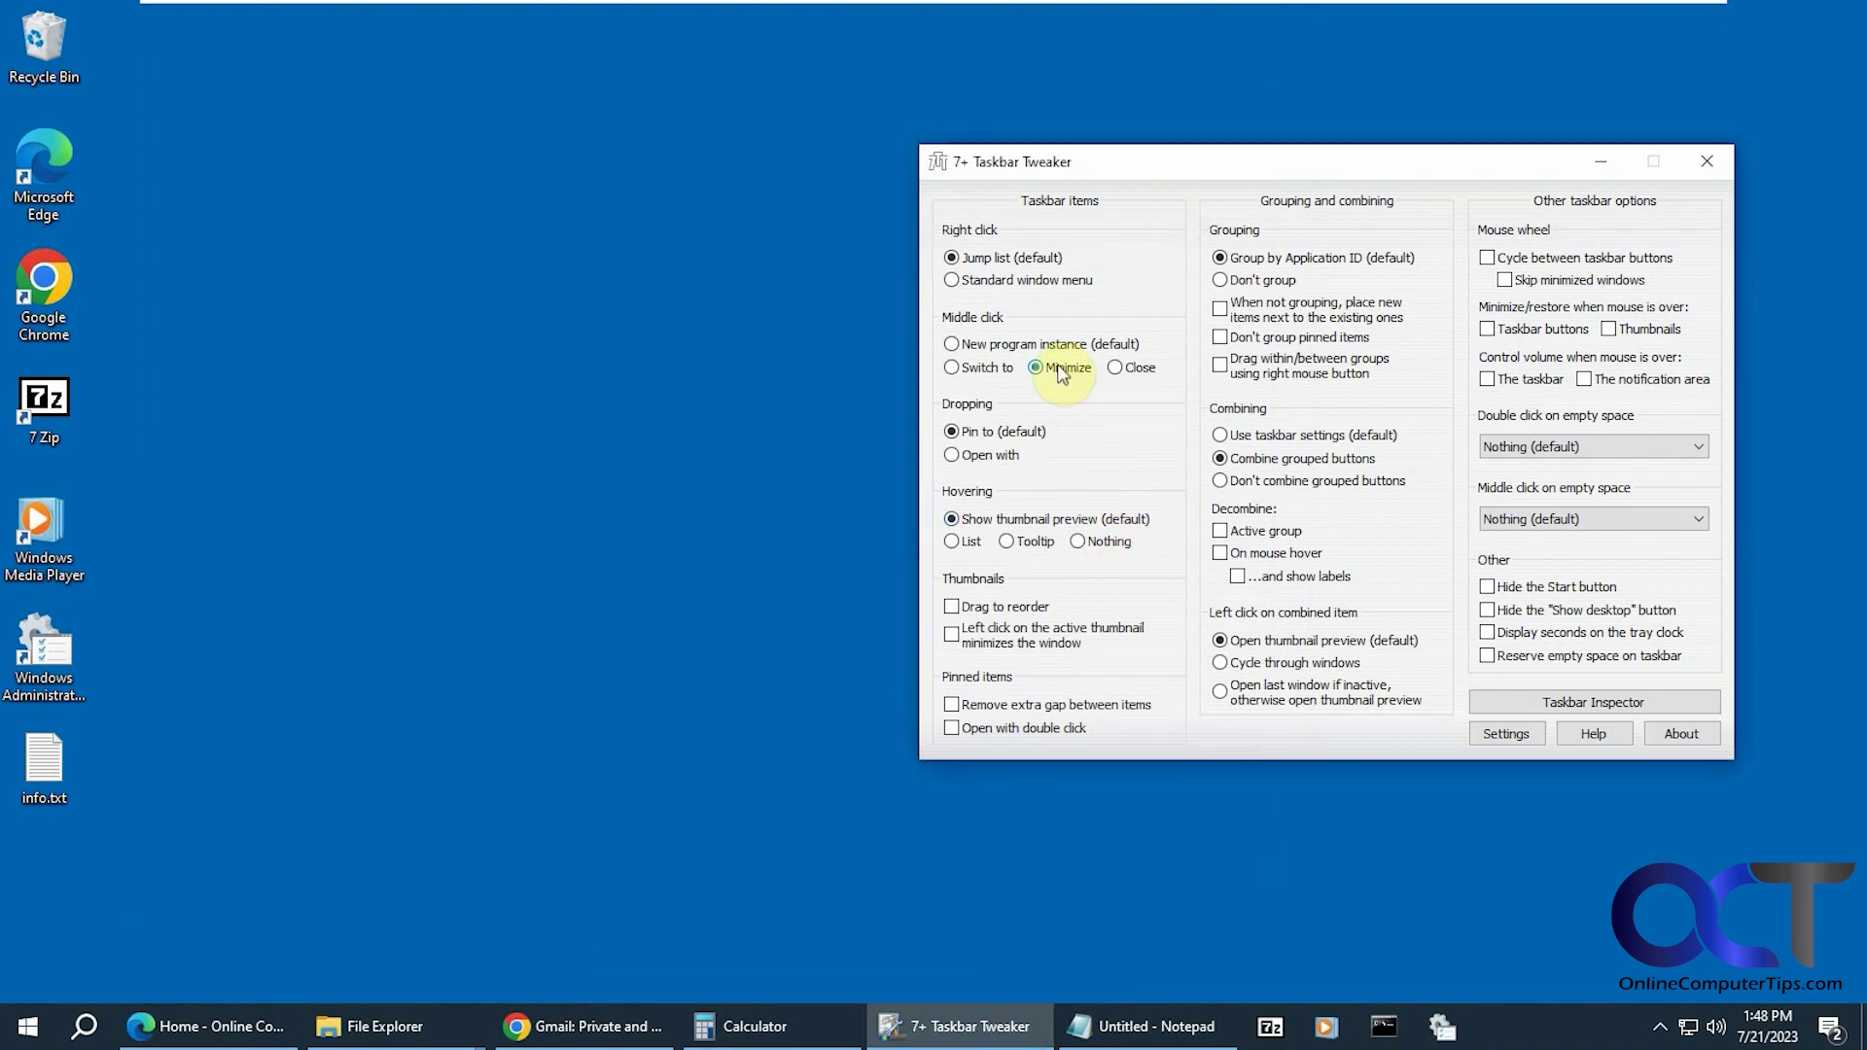
{"action": "middle_click", "coordinate": [786, 1037]}
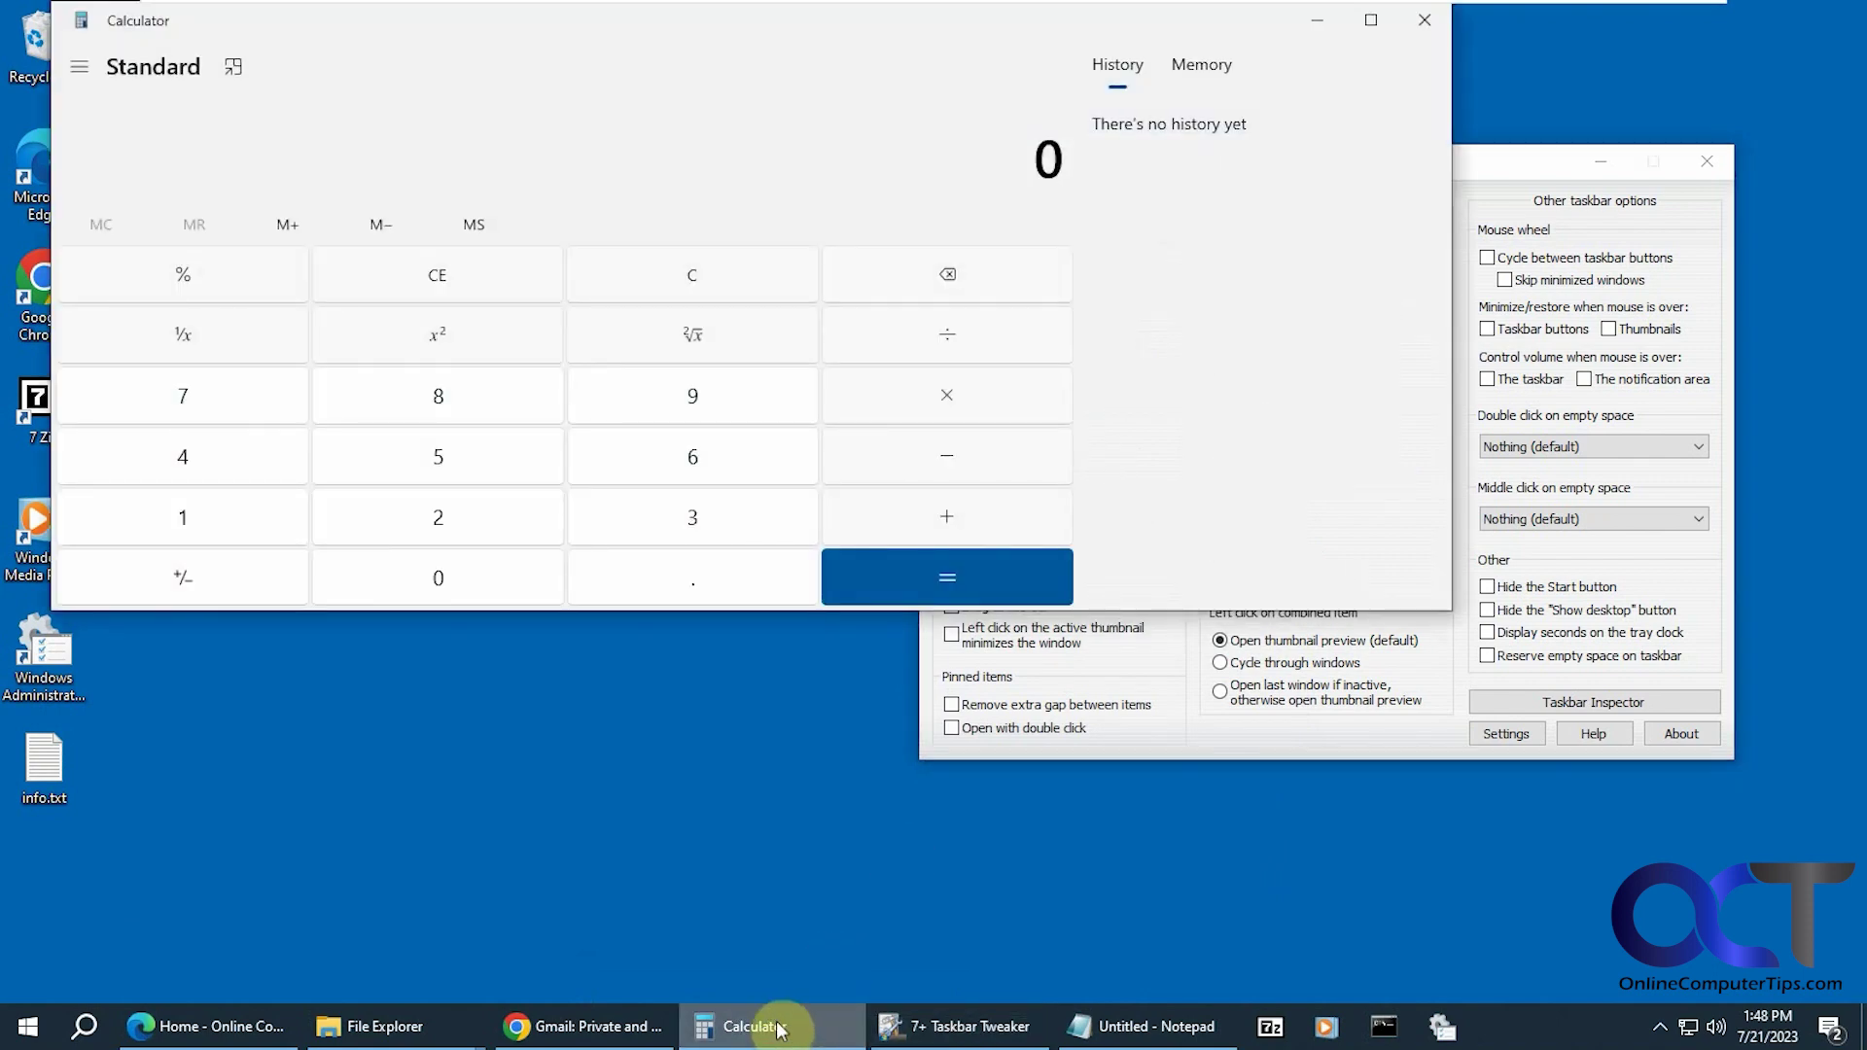
{"action": "middle_click", "coordinate": [778, 1029]}
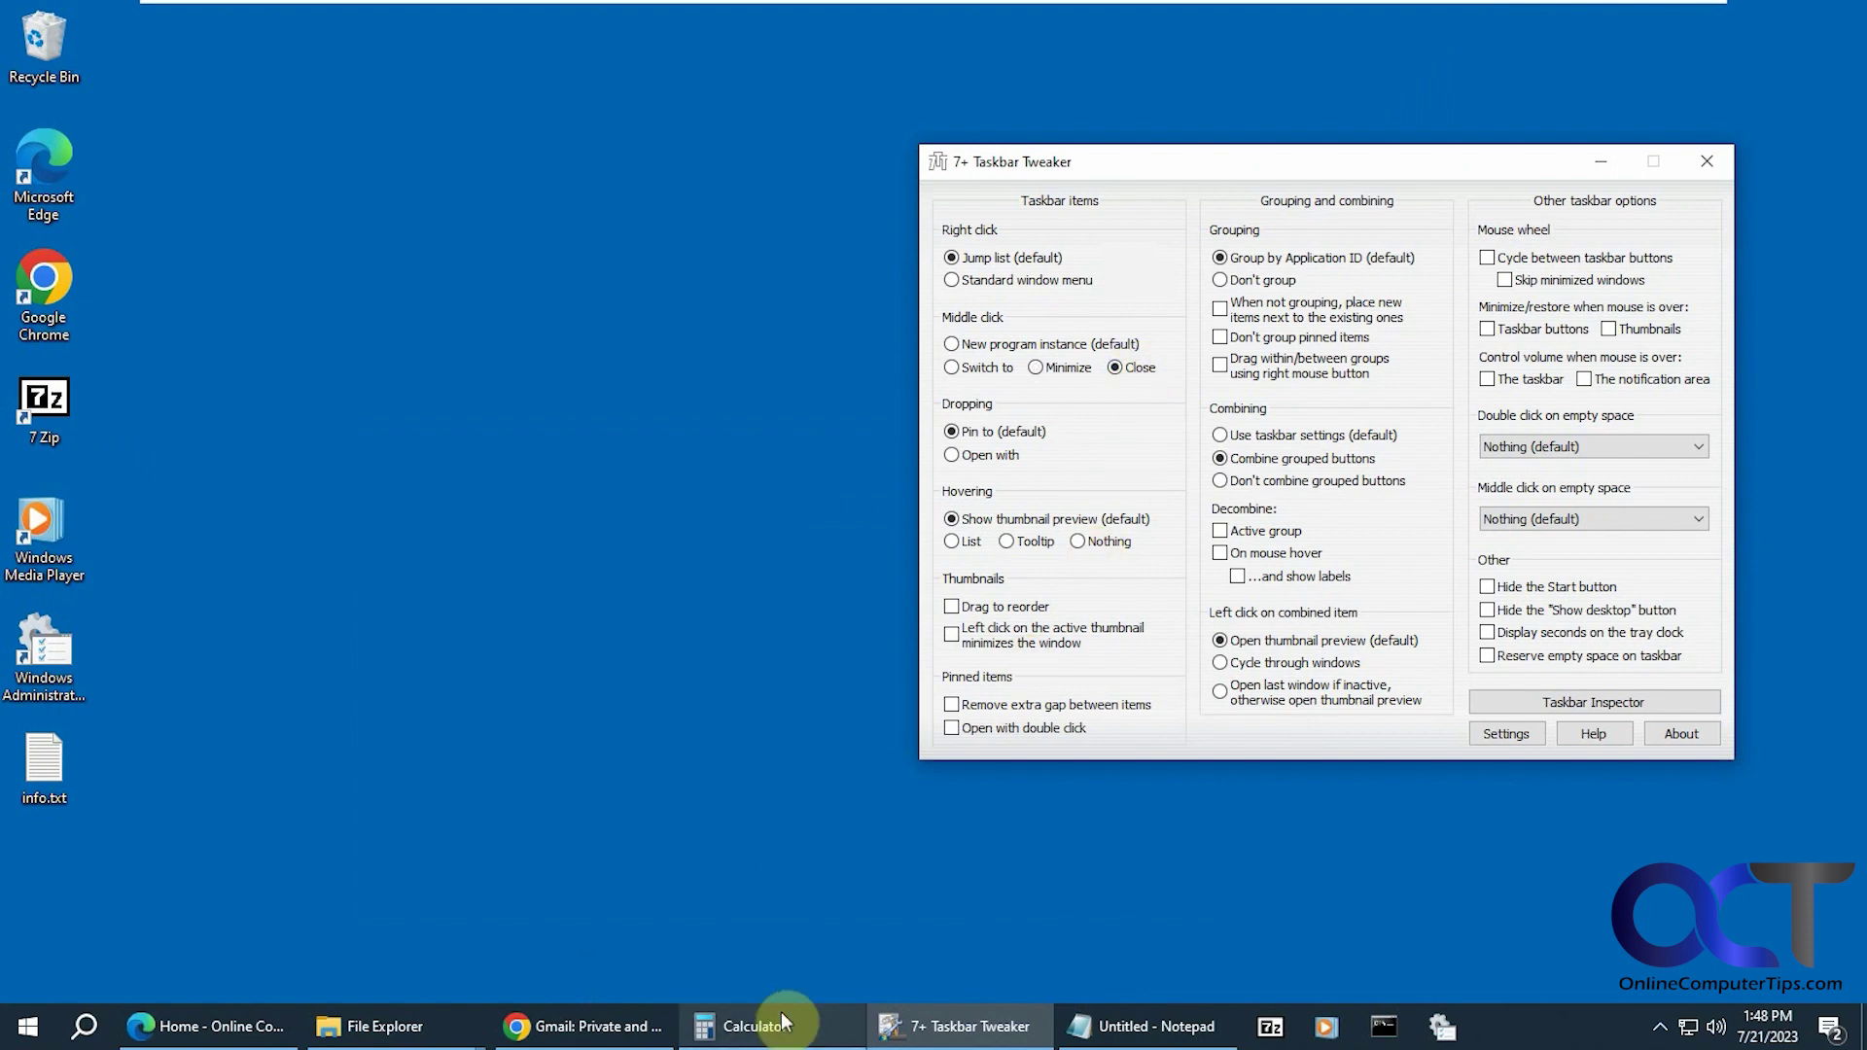
{"action": "middle_click", "coordinate": [783, 1029]}
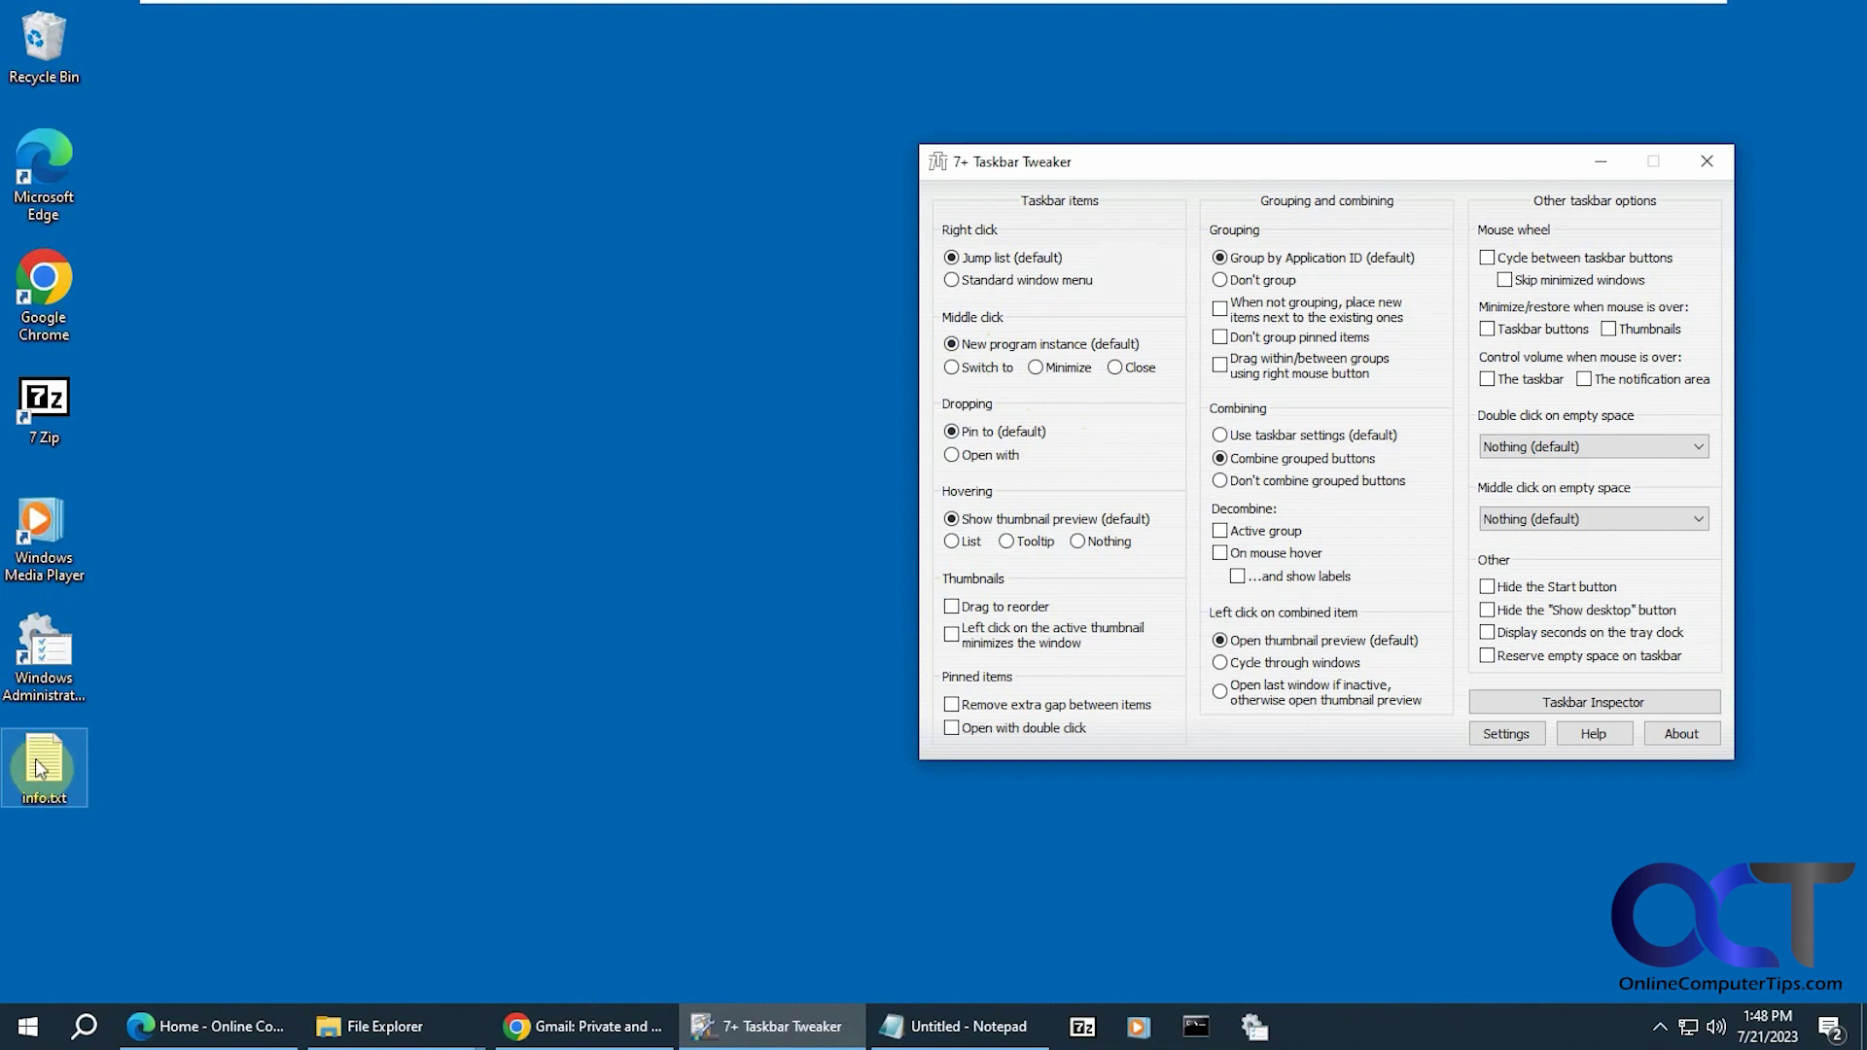
Drop info.txt on Notepad's taskbar button to pin it, then close and unpin Notepad.
{"action": "left_click_drag", "start_coordinate": [32, 769], "coordinate": [961, 1031]}
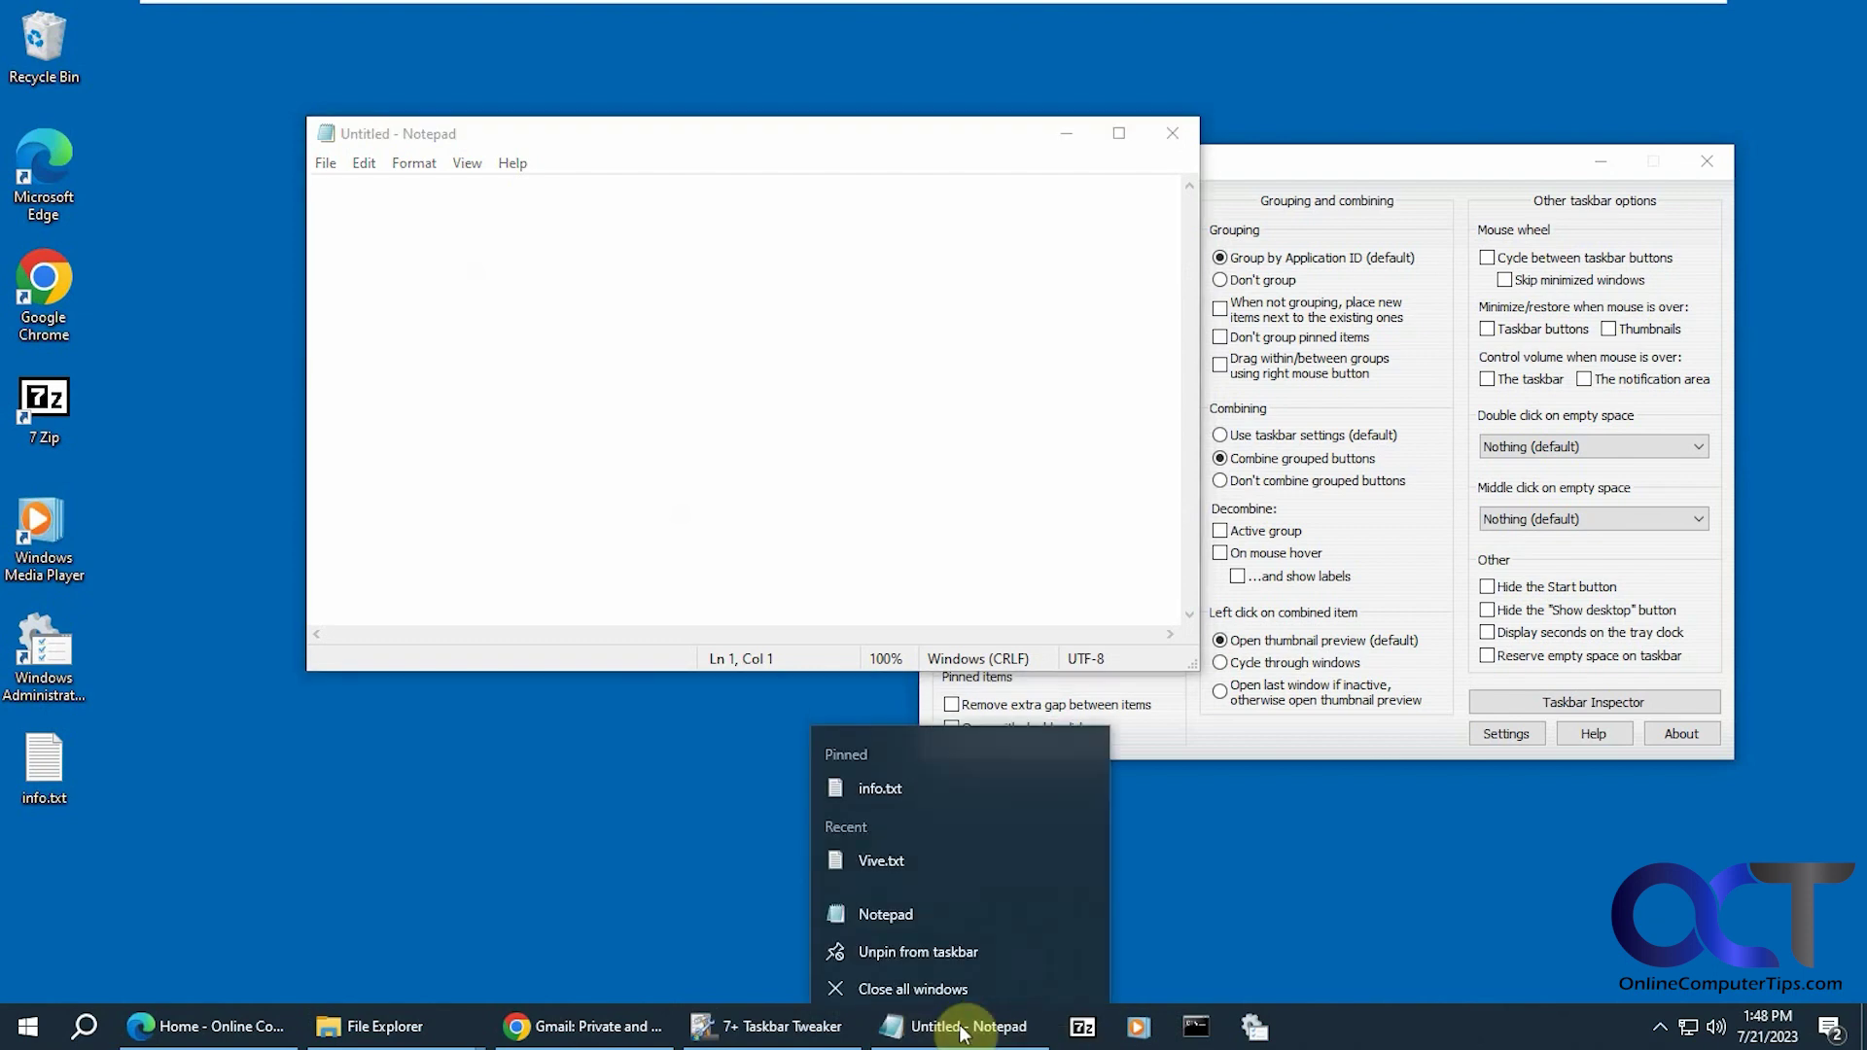
{"action": "left_click", "coordinate": [710, 893]}
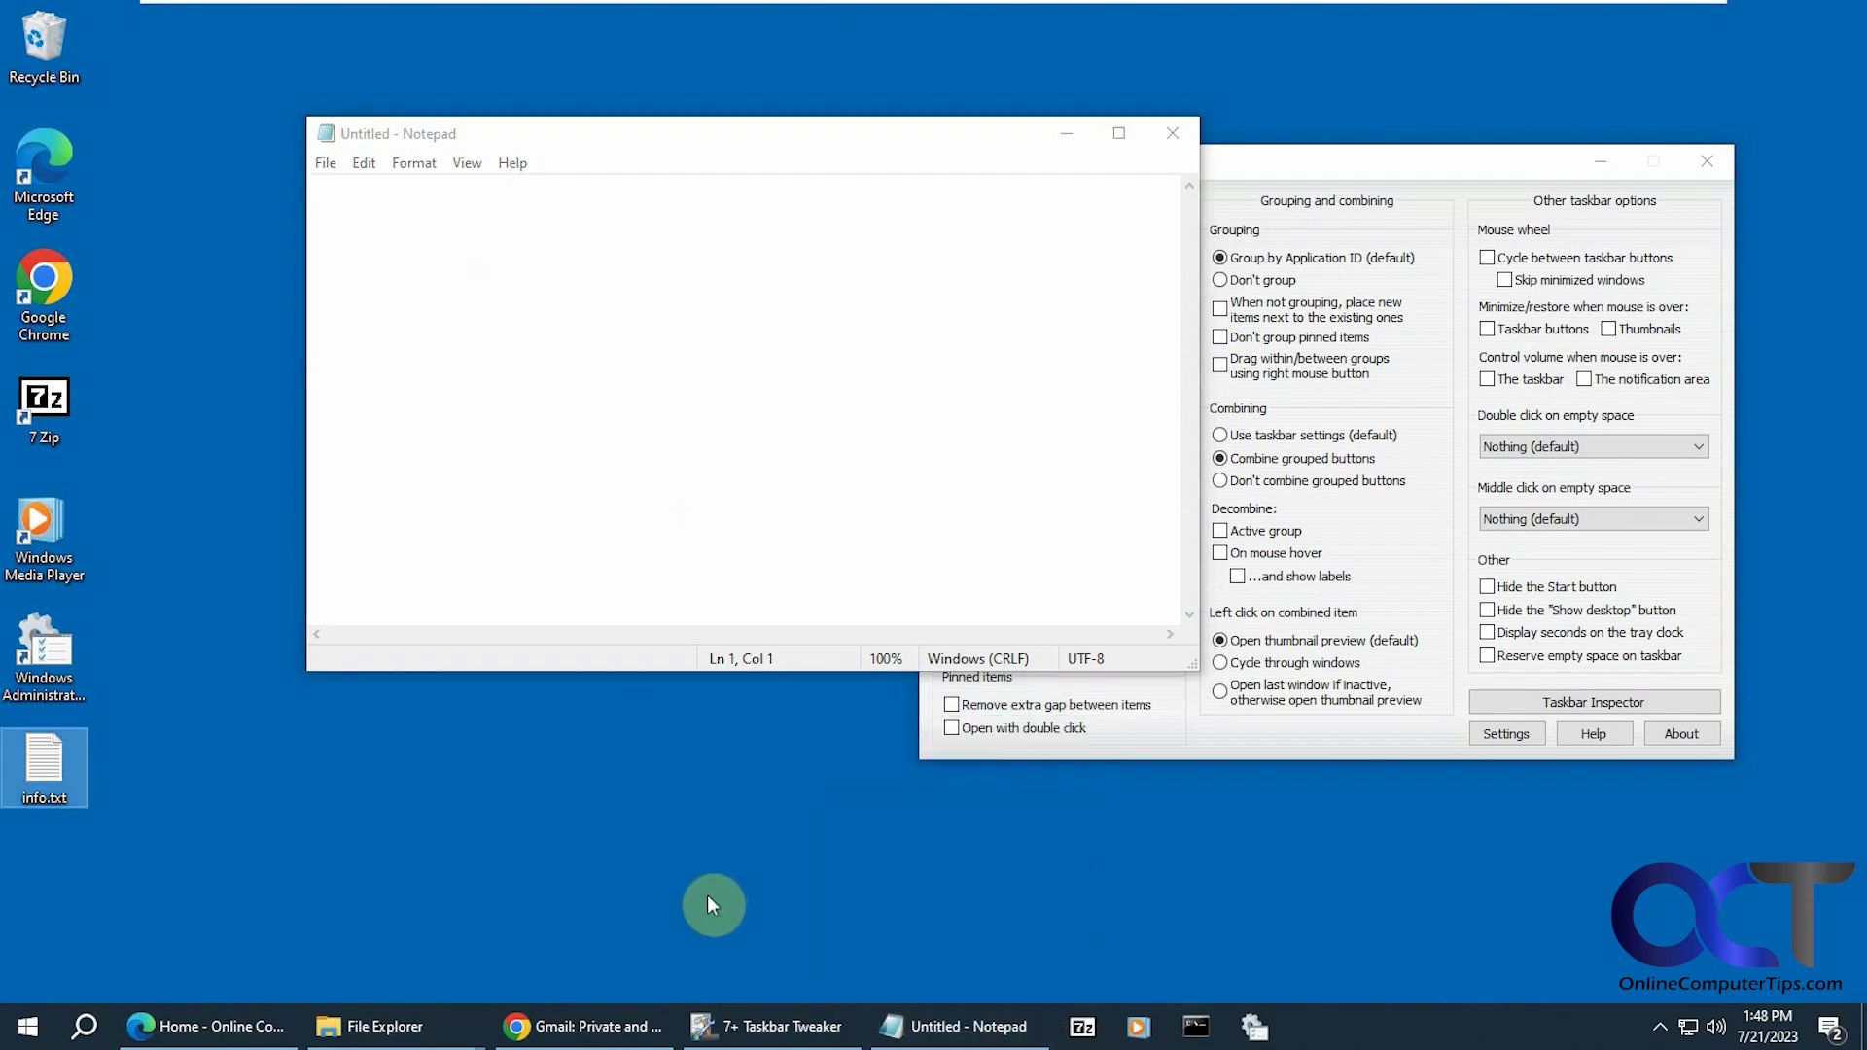
{"action": "left_click", "coordinate": [1172, 135]}
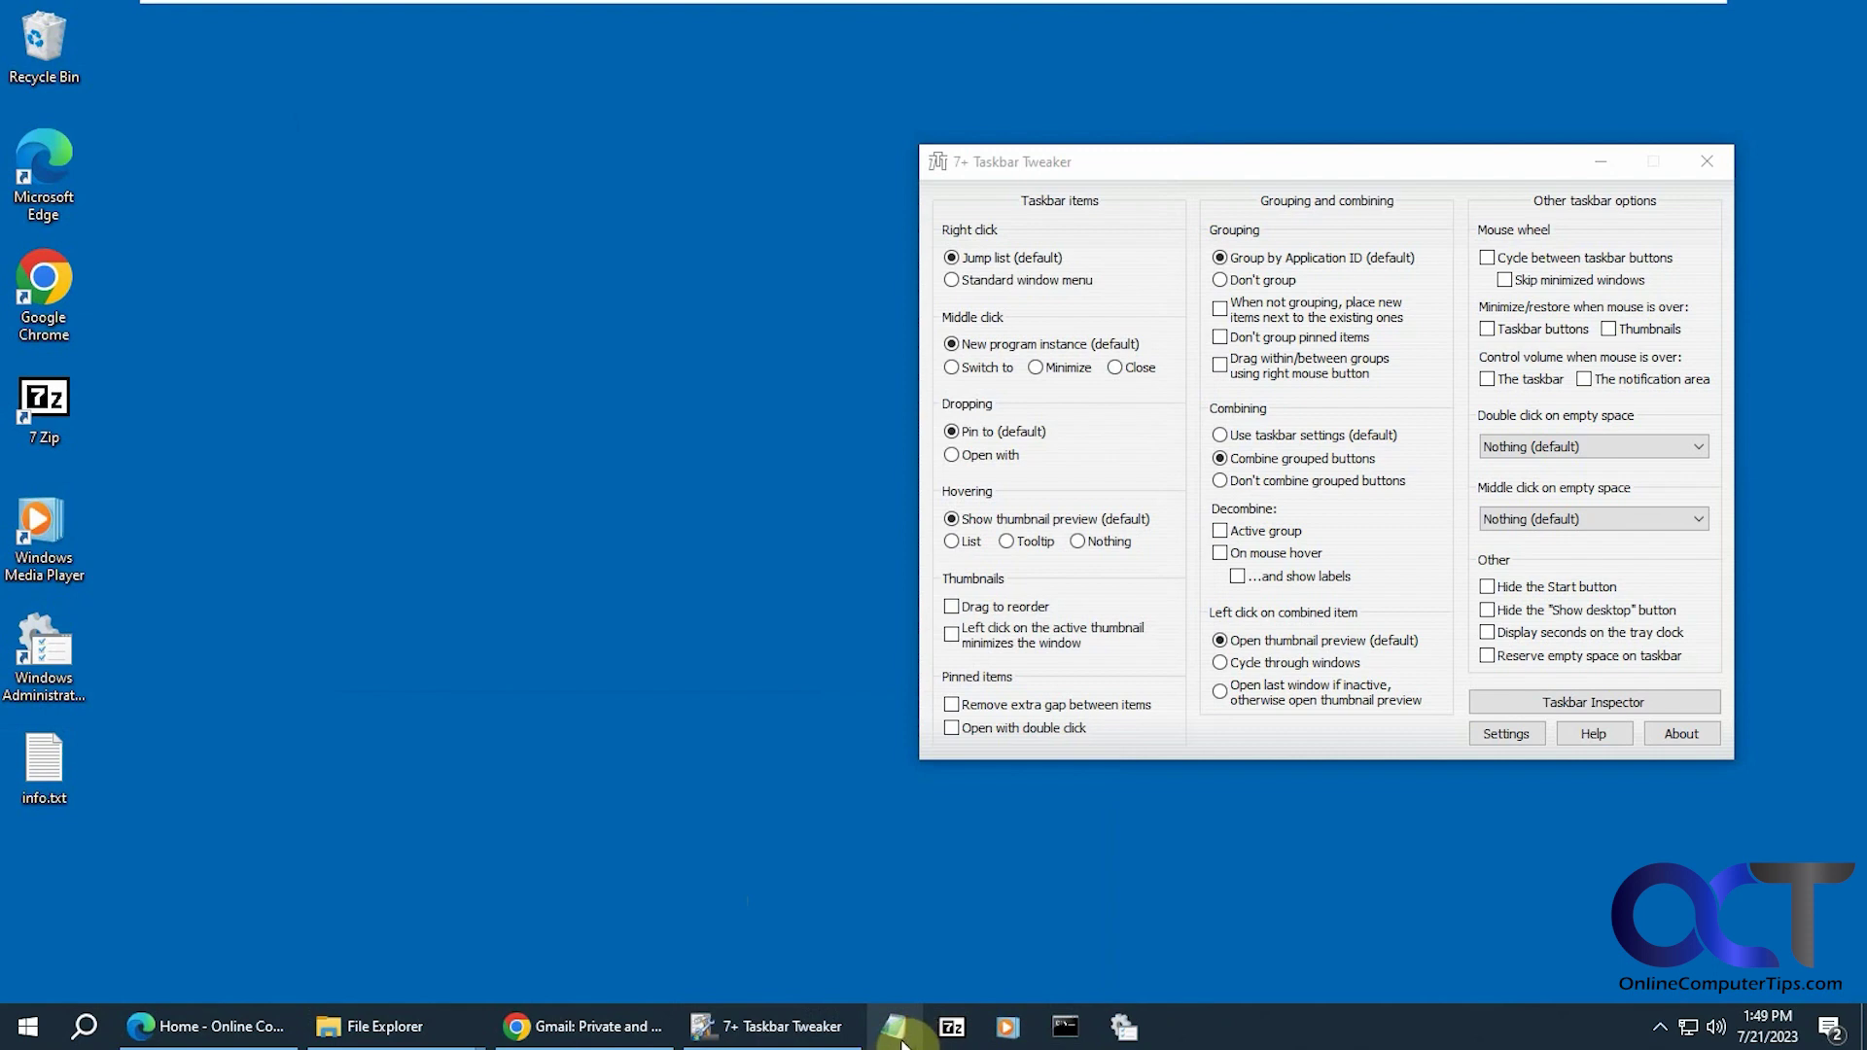
{"action": "right_click", "coordinate": [902, 1040]}
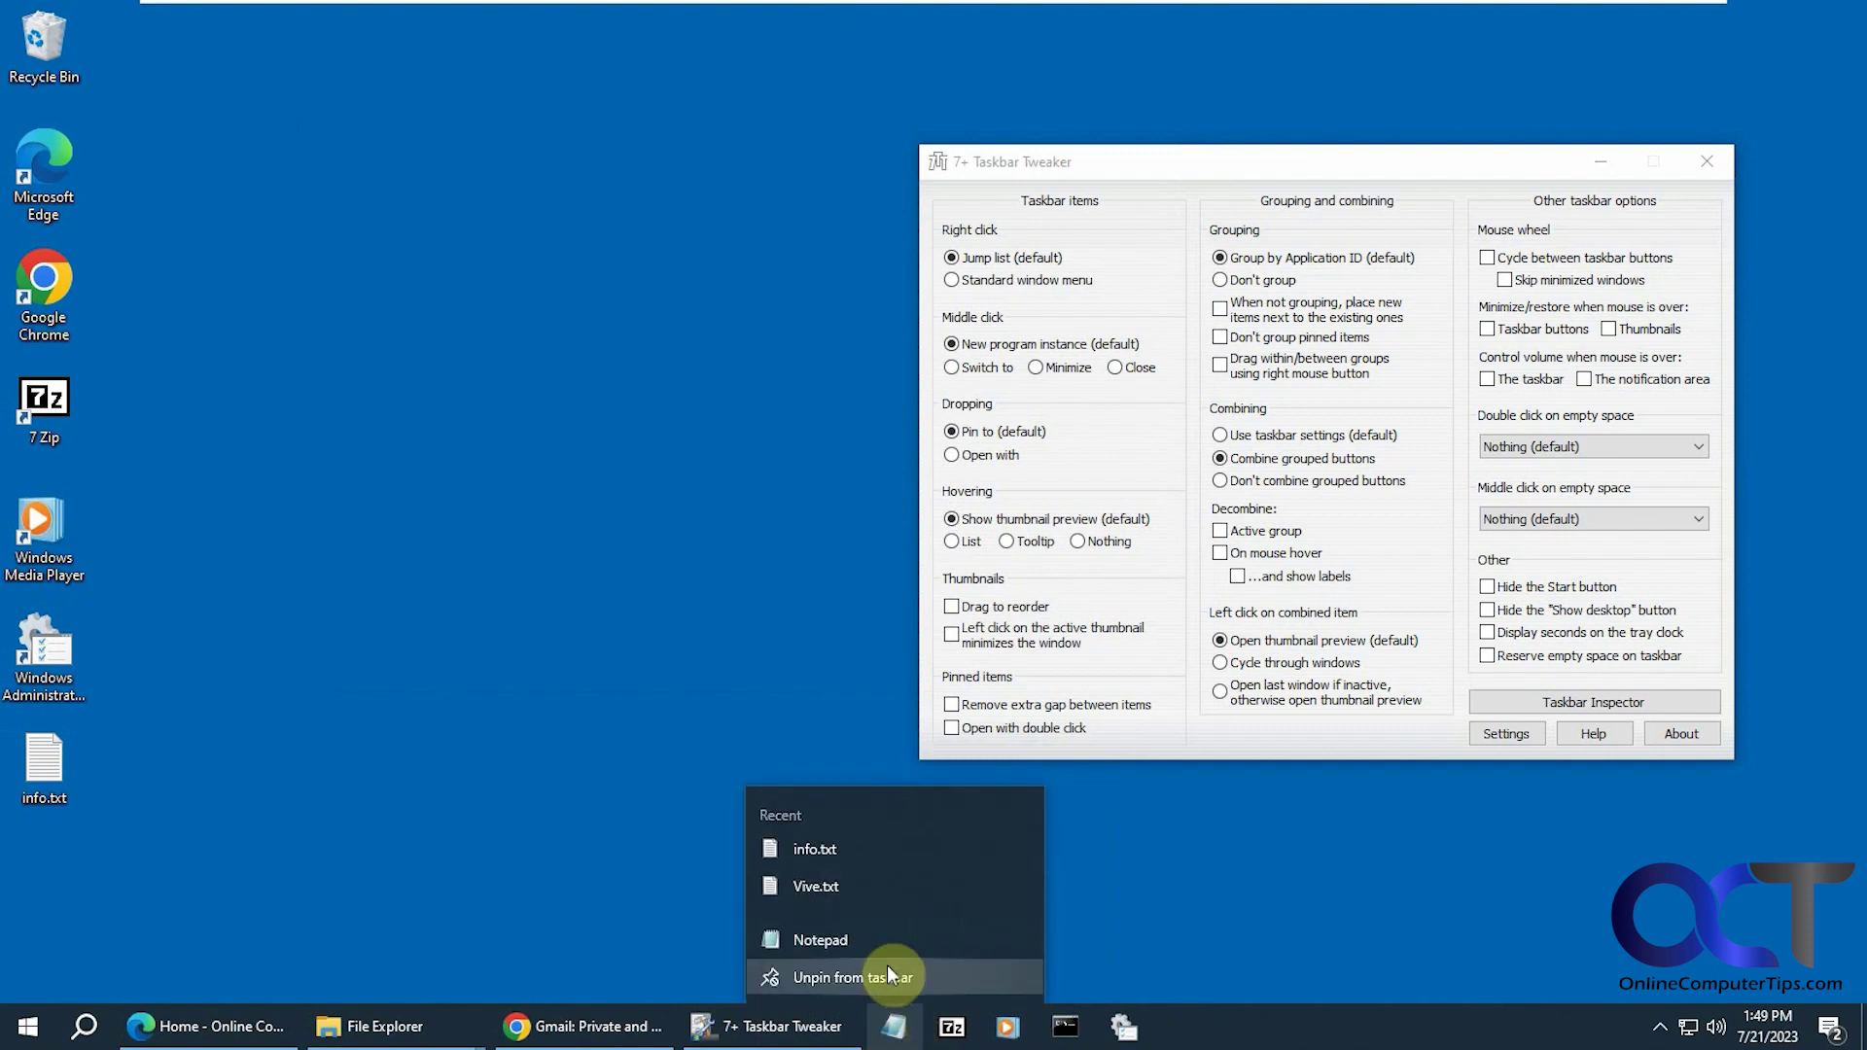
{"action": "left_click", "coordinate": [887, 976]}
Relaunch Notepad, drop info.txt on it to open the file, then reset Dropping to Pin to.
{"action": "left_click", "coordinate": [29, 1031]}
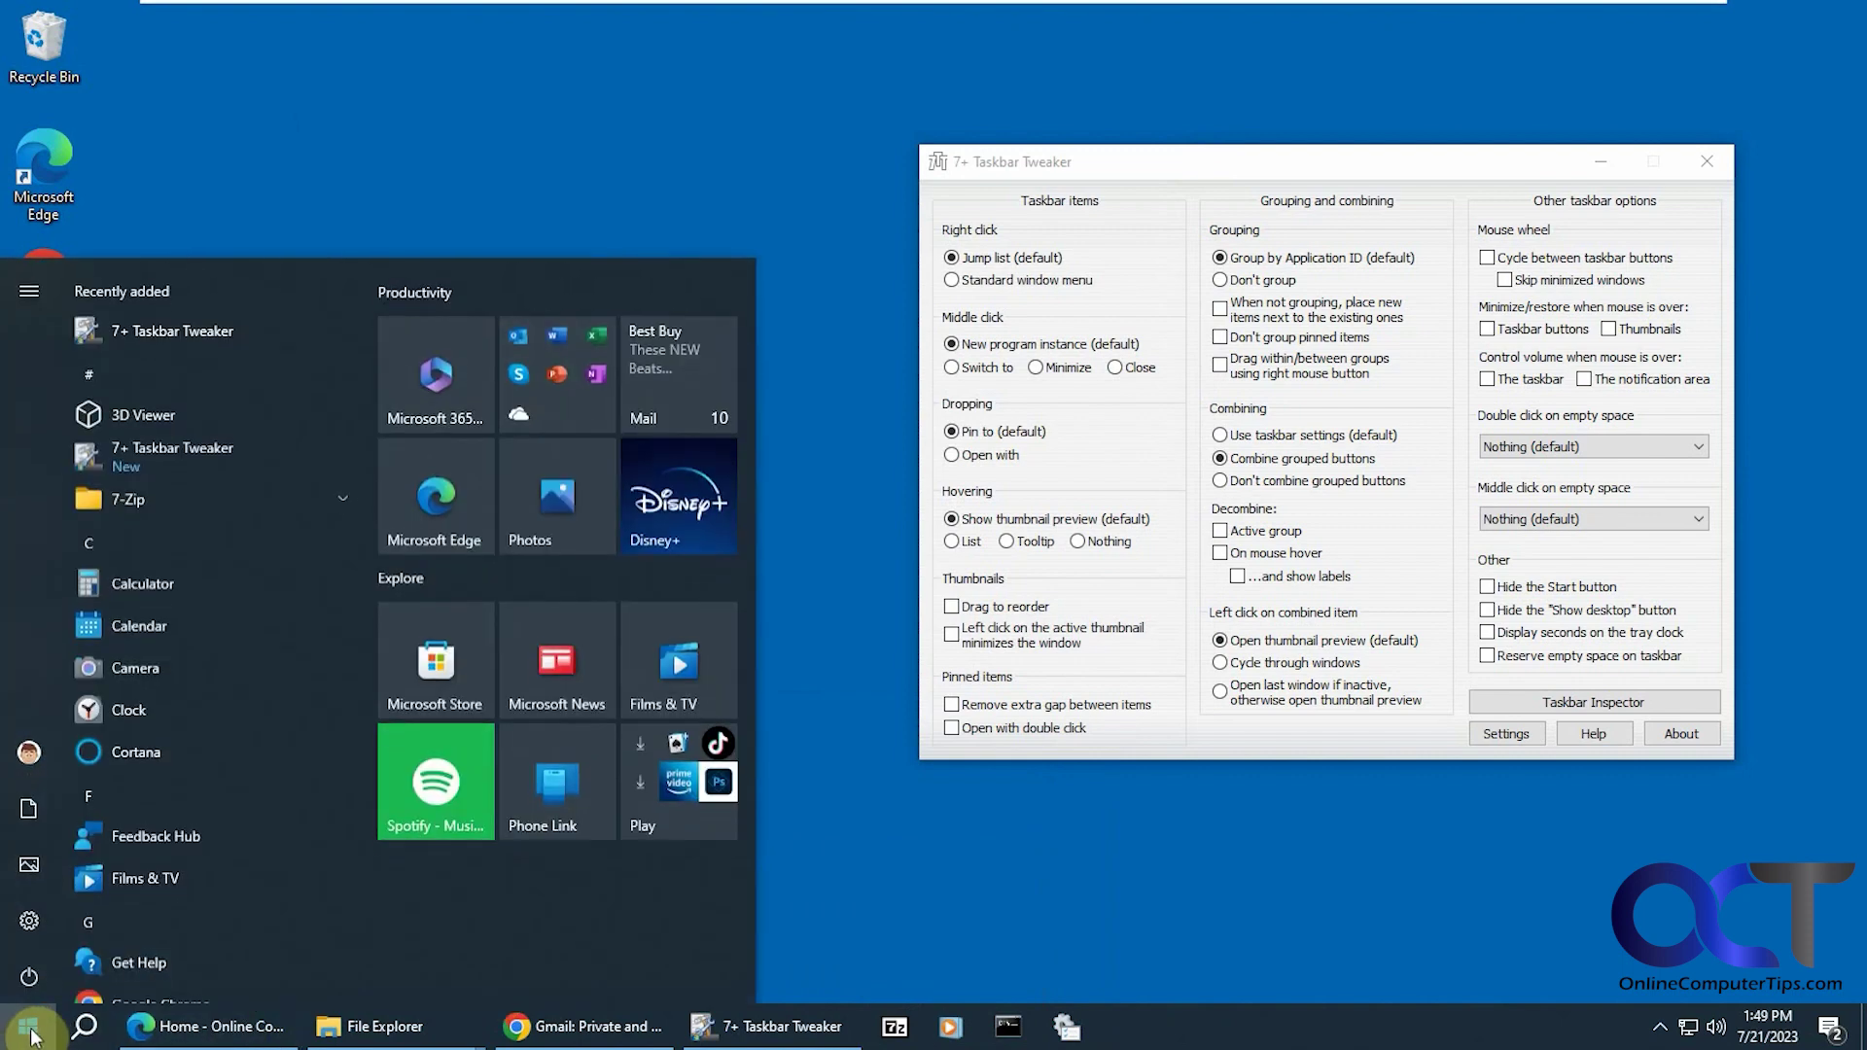
{"action": "left_click", "coordinate": [84, 1026]}
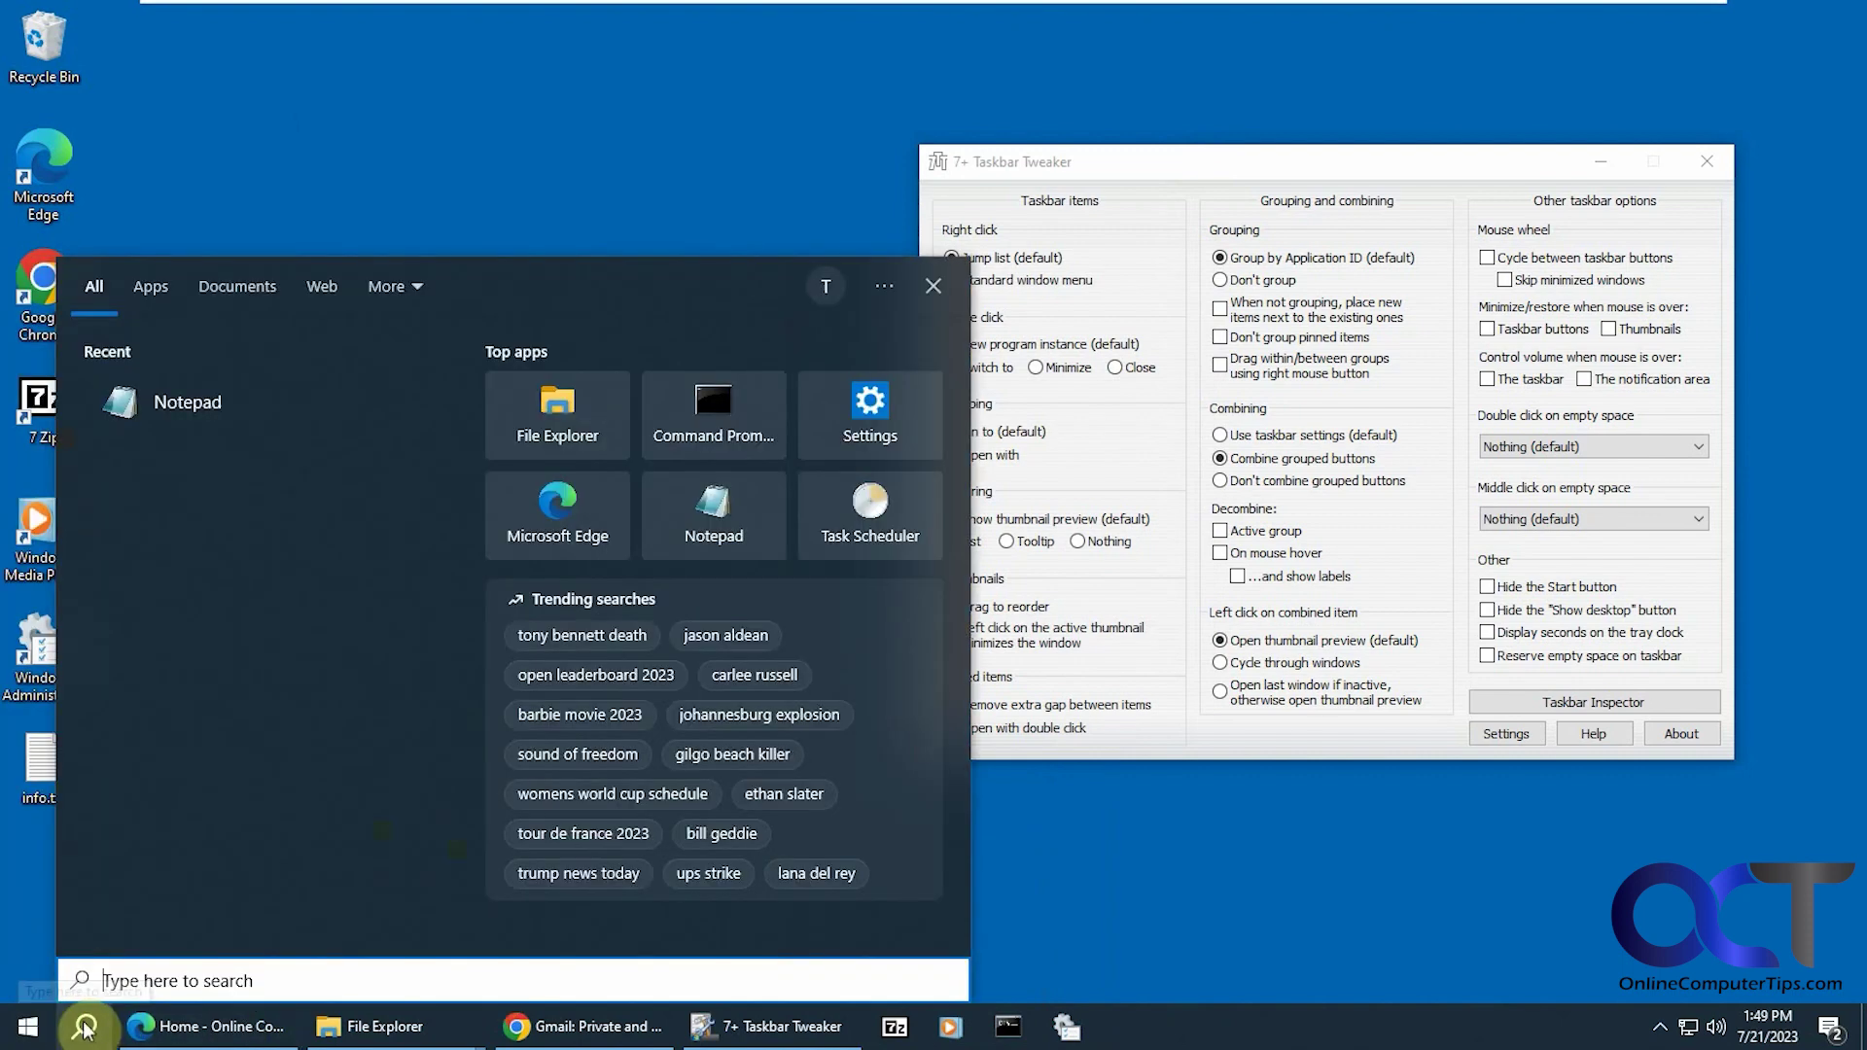
{"action": "left_click", "coordinate": [194, 411]}
{"action": "left_click", "coordinate": [1058, 137]}
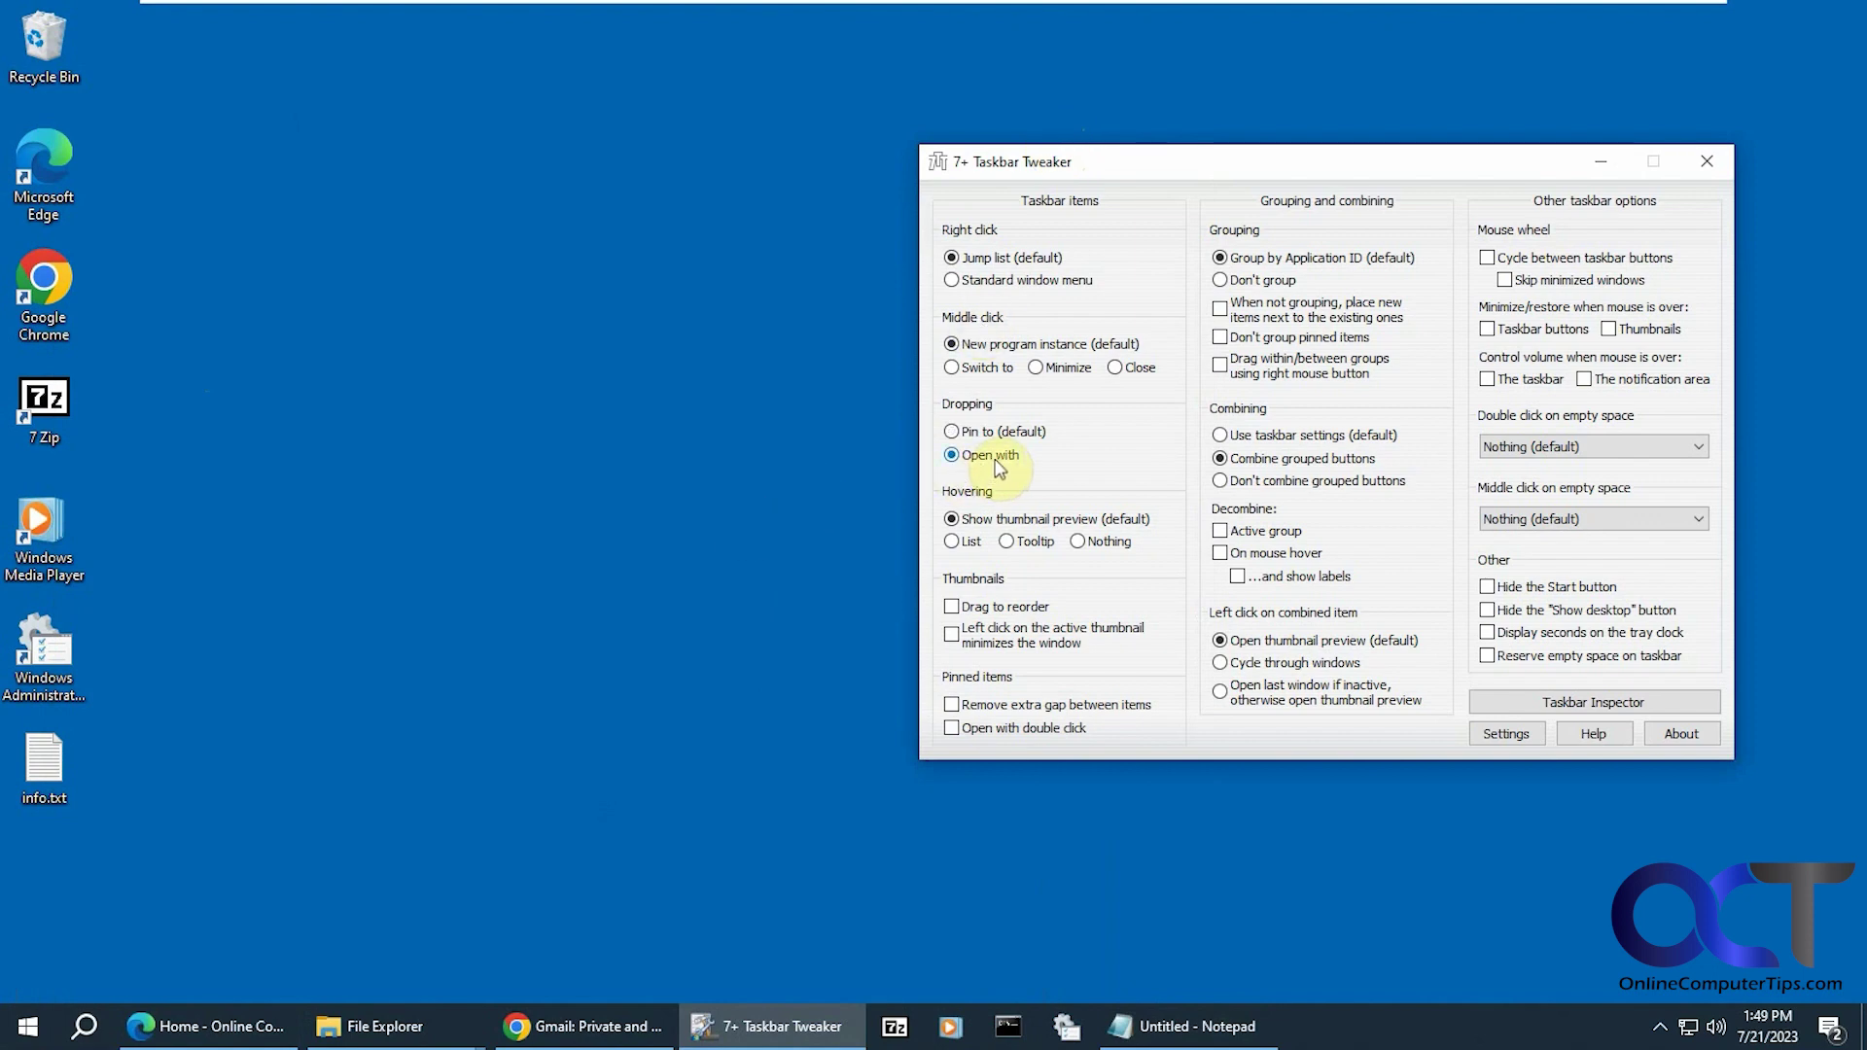
{"action": "left_click_drag", "start_coordinate": [44, 767], "coordinate": [1204, 1035]}
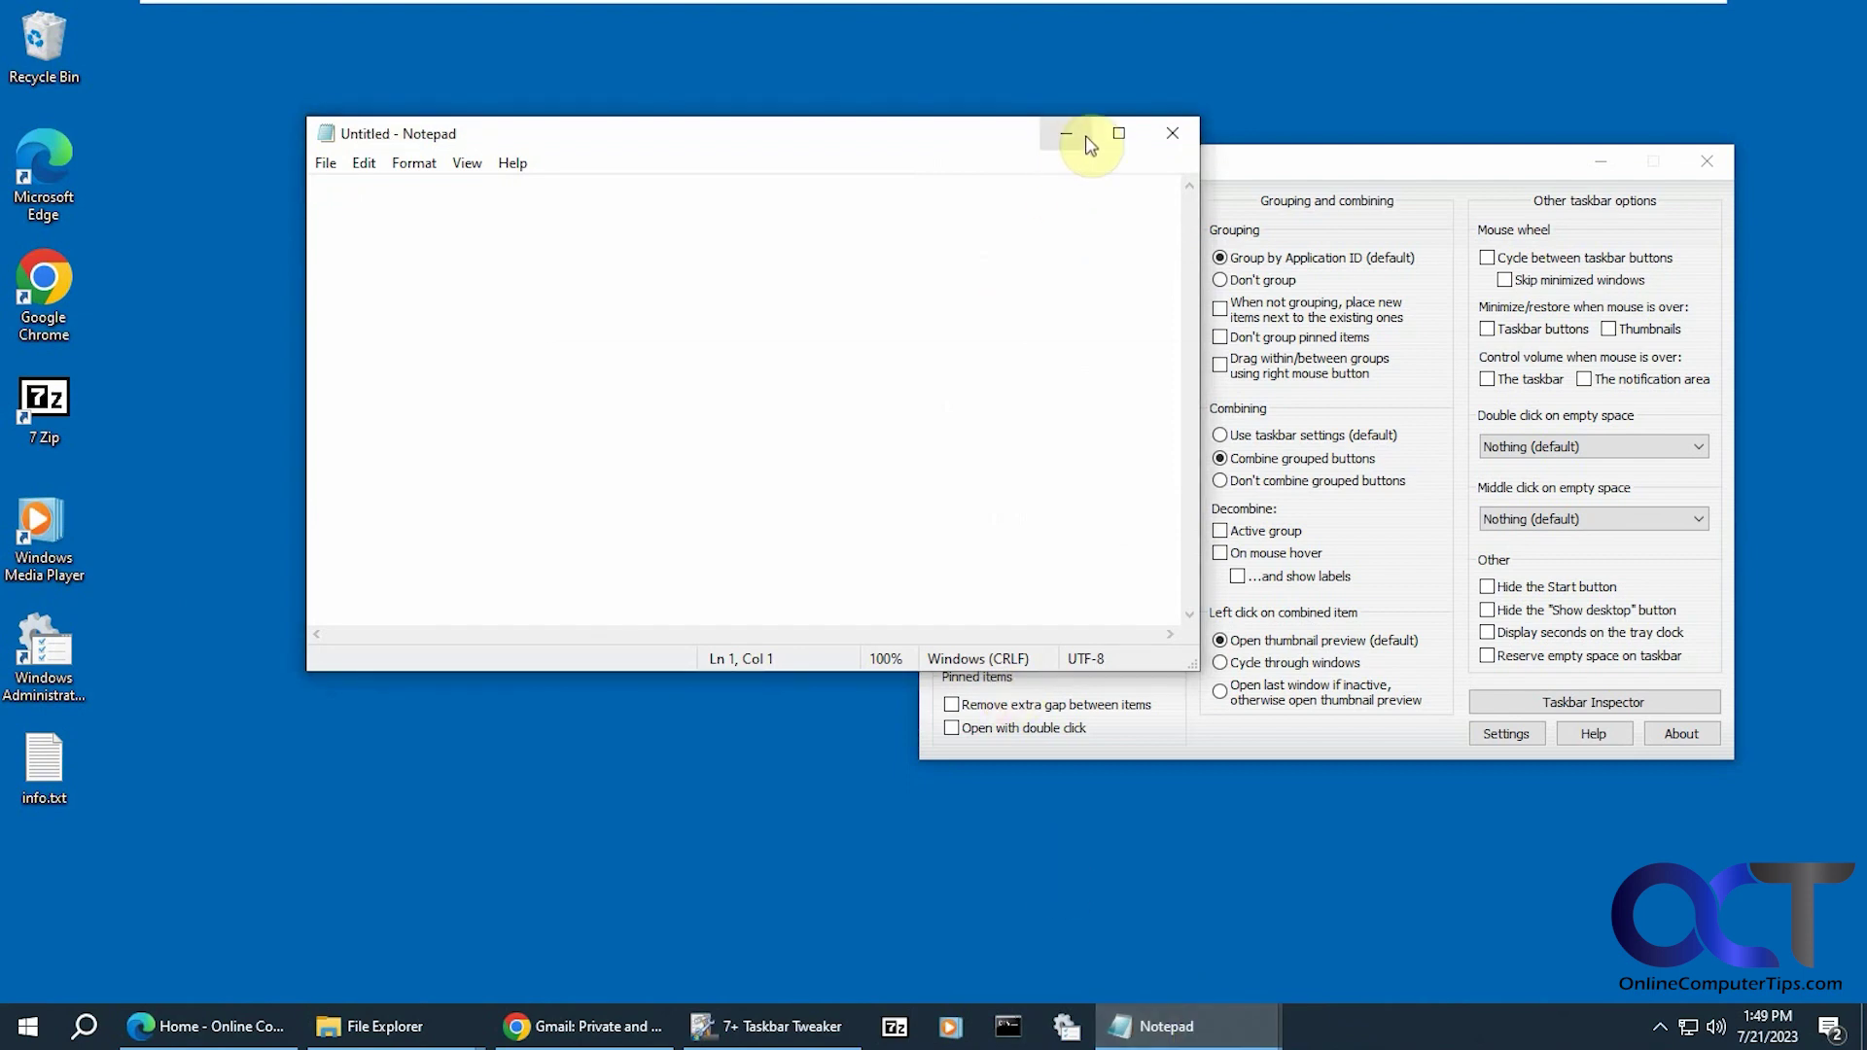
{"action": "left_click", "coordinate": [1066, 136]}
{"action": "left_click", "coordinate": [1037, 438]}
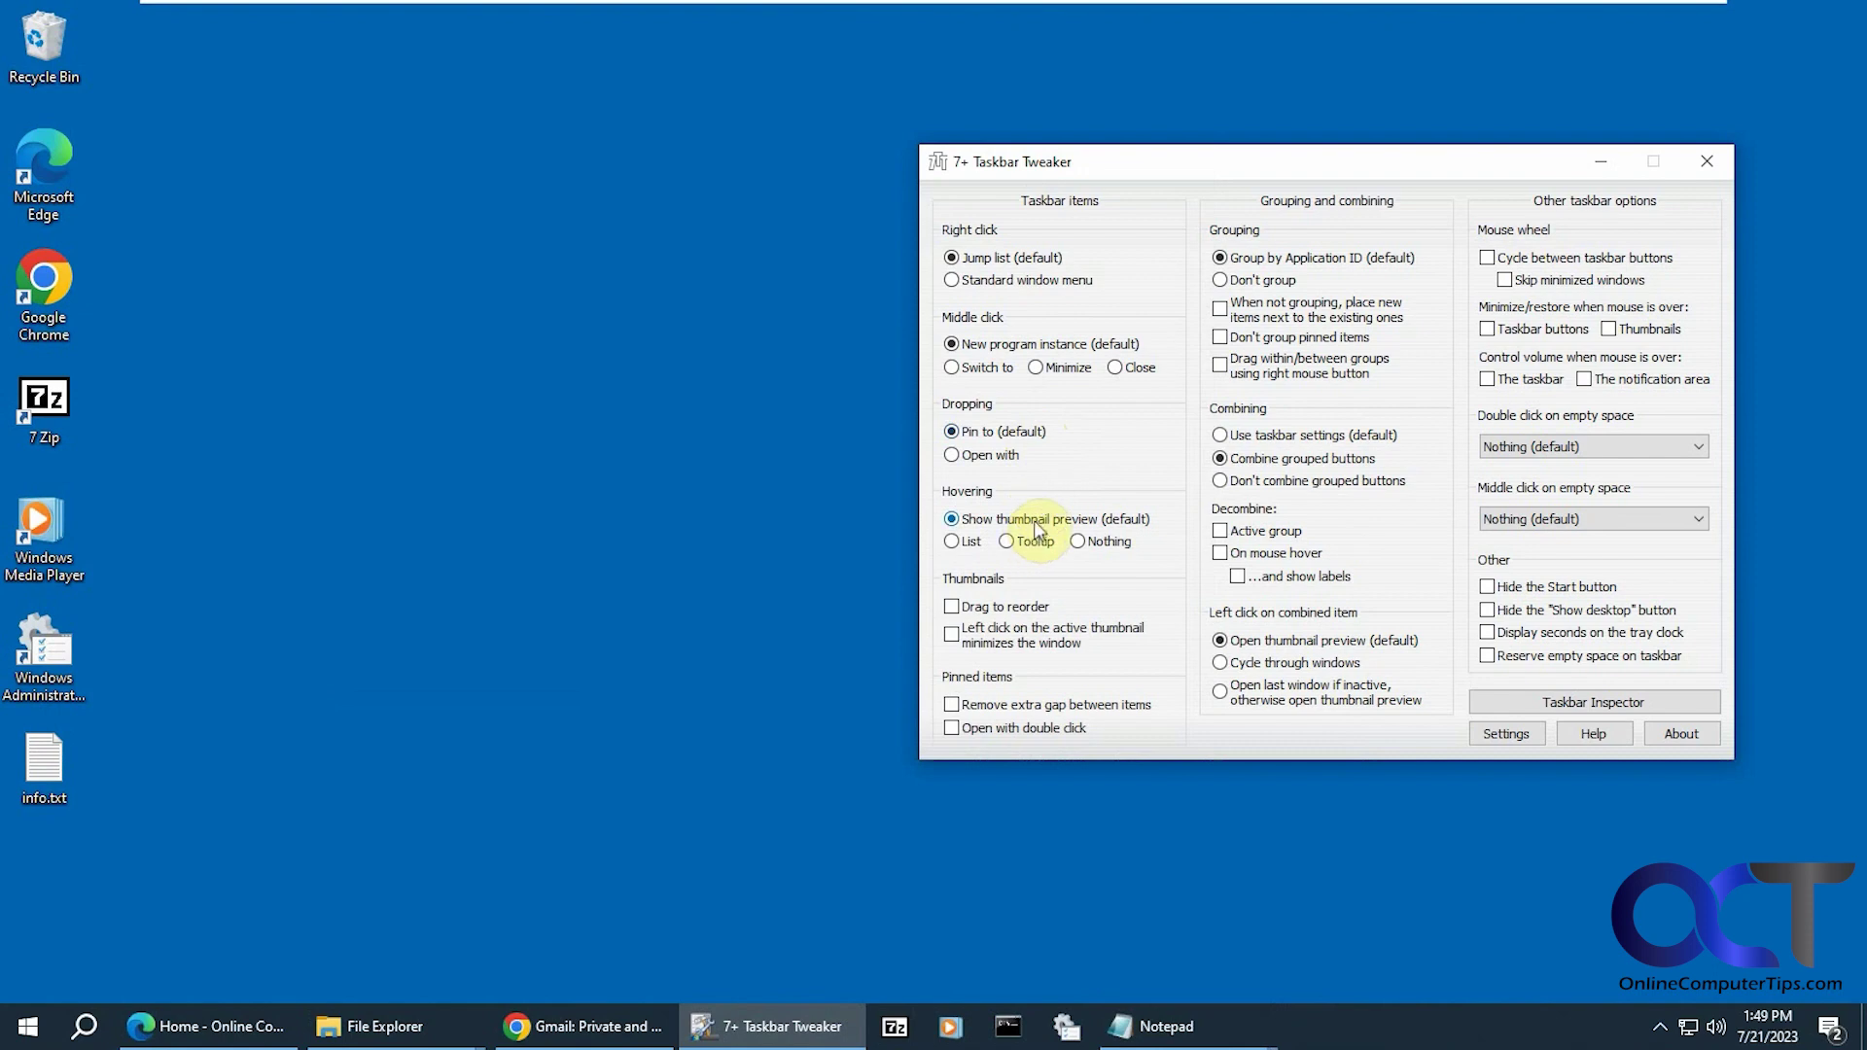
Cycle Hovering through Tooltip and Nothing, then back to Show thumbnail preview.
{"action": "mouse_move", "coordinate": [409, 1044]}
{"action": "left_click", "coordinate": [1037, 542]}
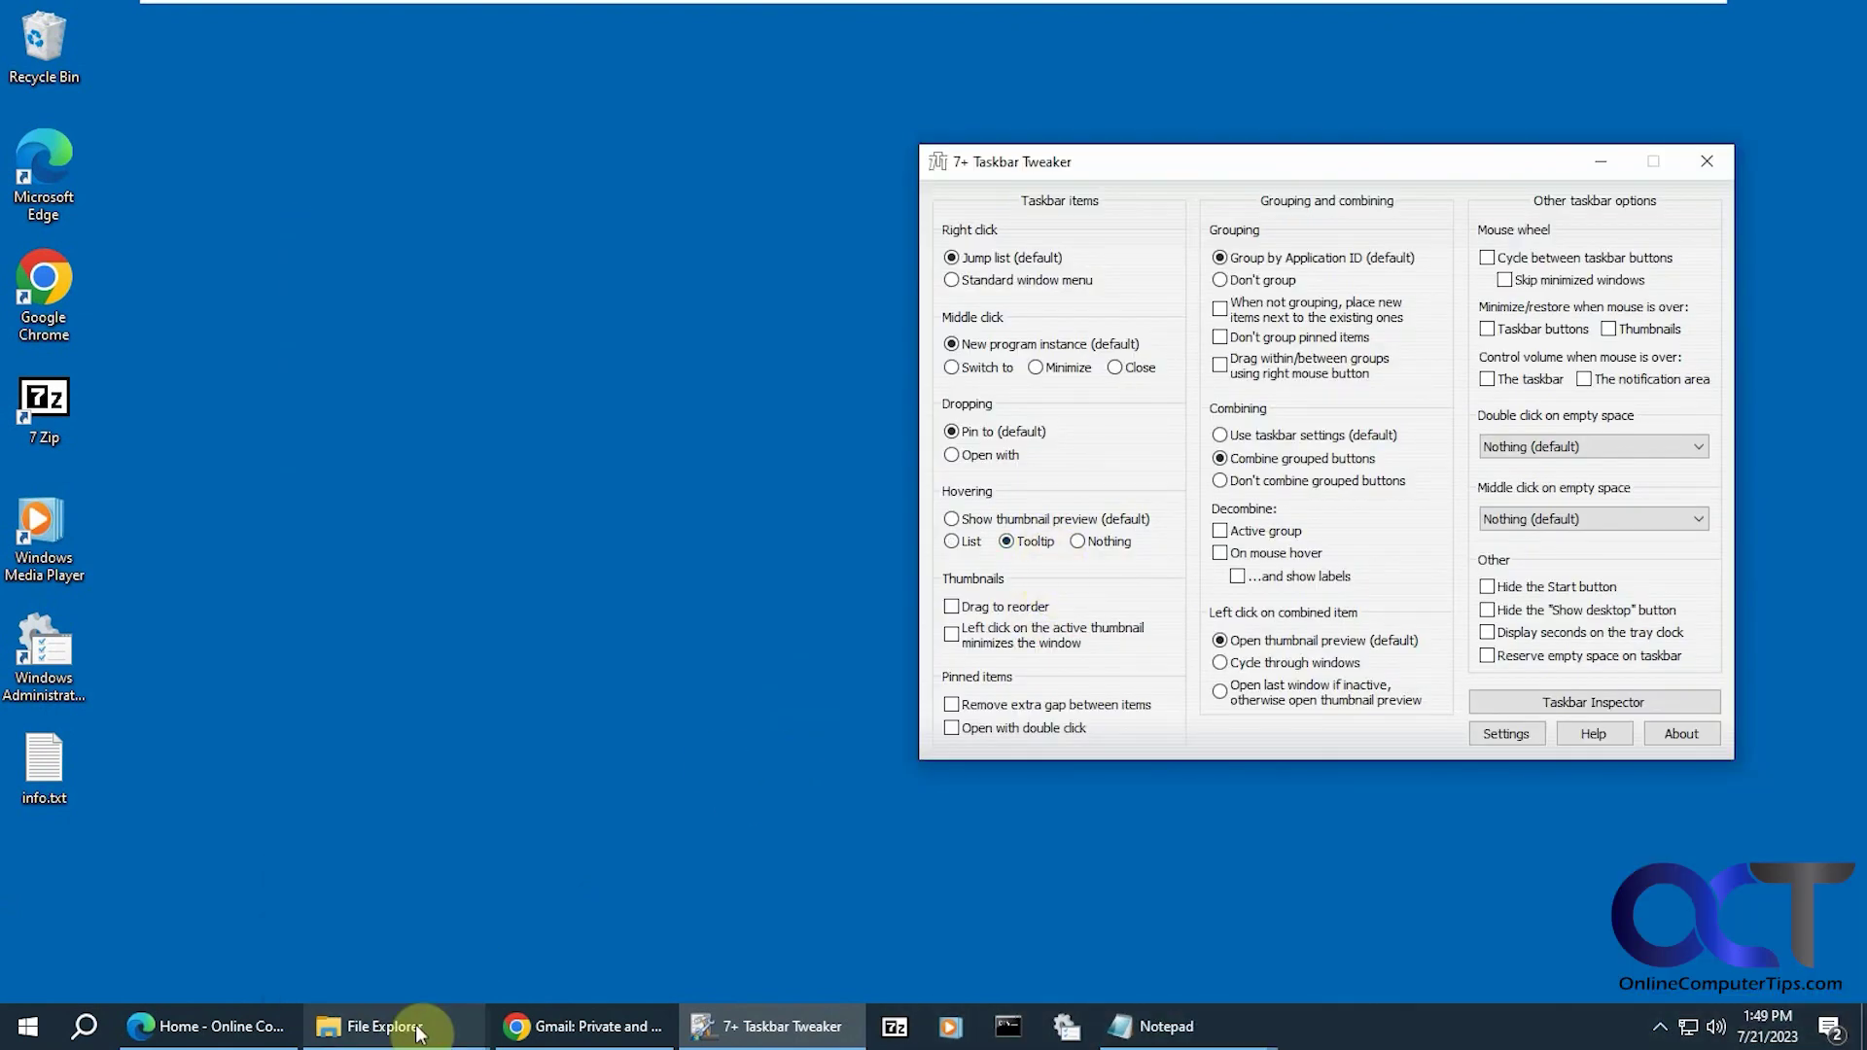
{"action": "left_click", "coordinate": [1077, 542]}
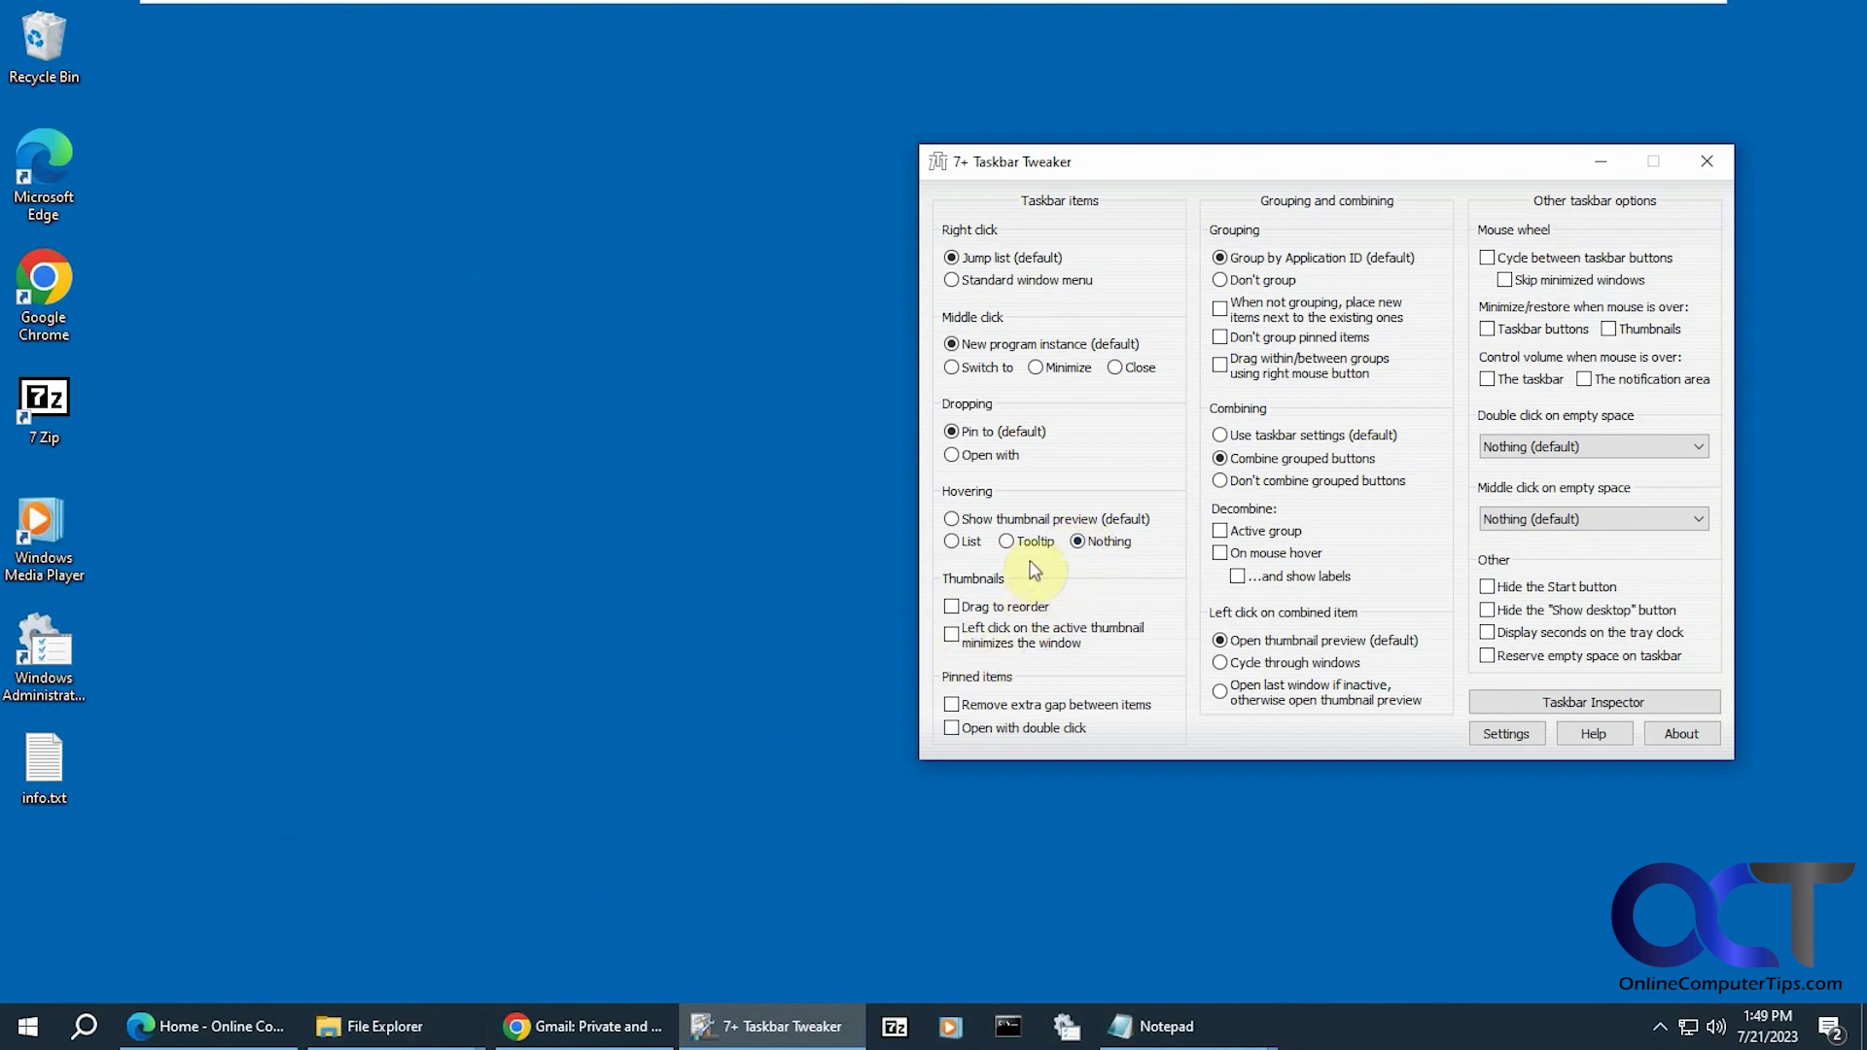
{"action": "left_click", "coordinate": [1020, 523]}
Toggle Remove extra gap and Open with double click for pinned items on and off.
{"action": "left_click", "coordinate": [1079, 705]}
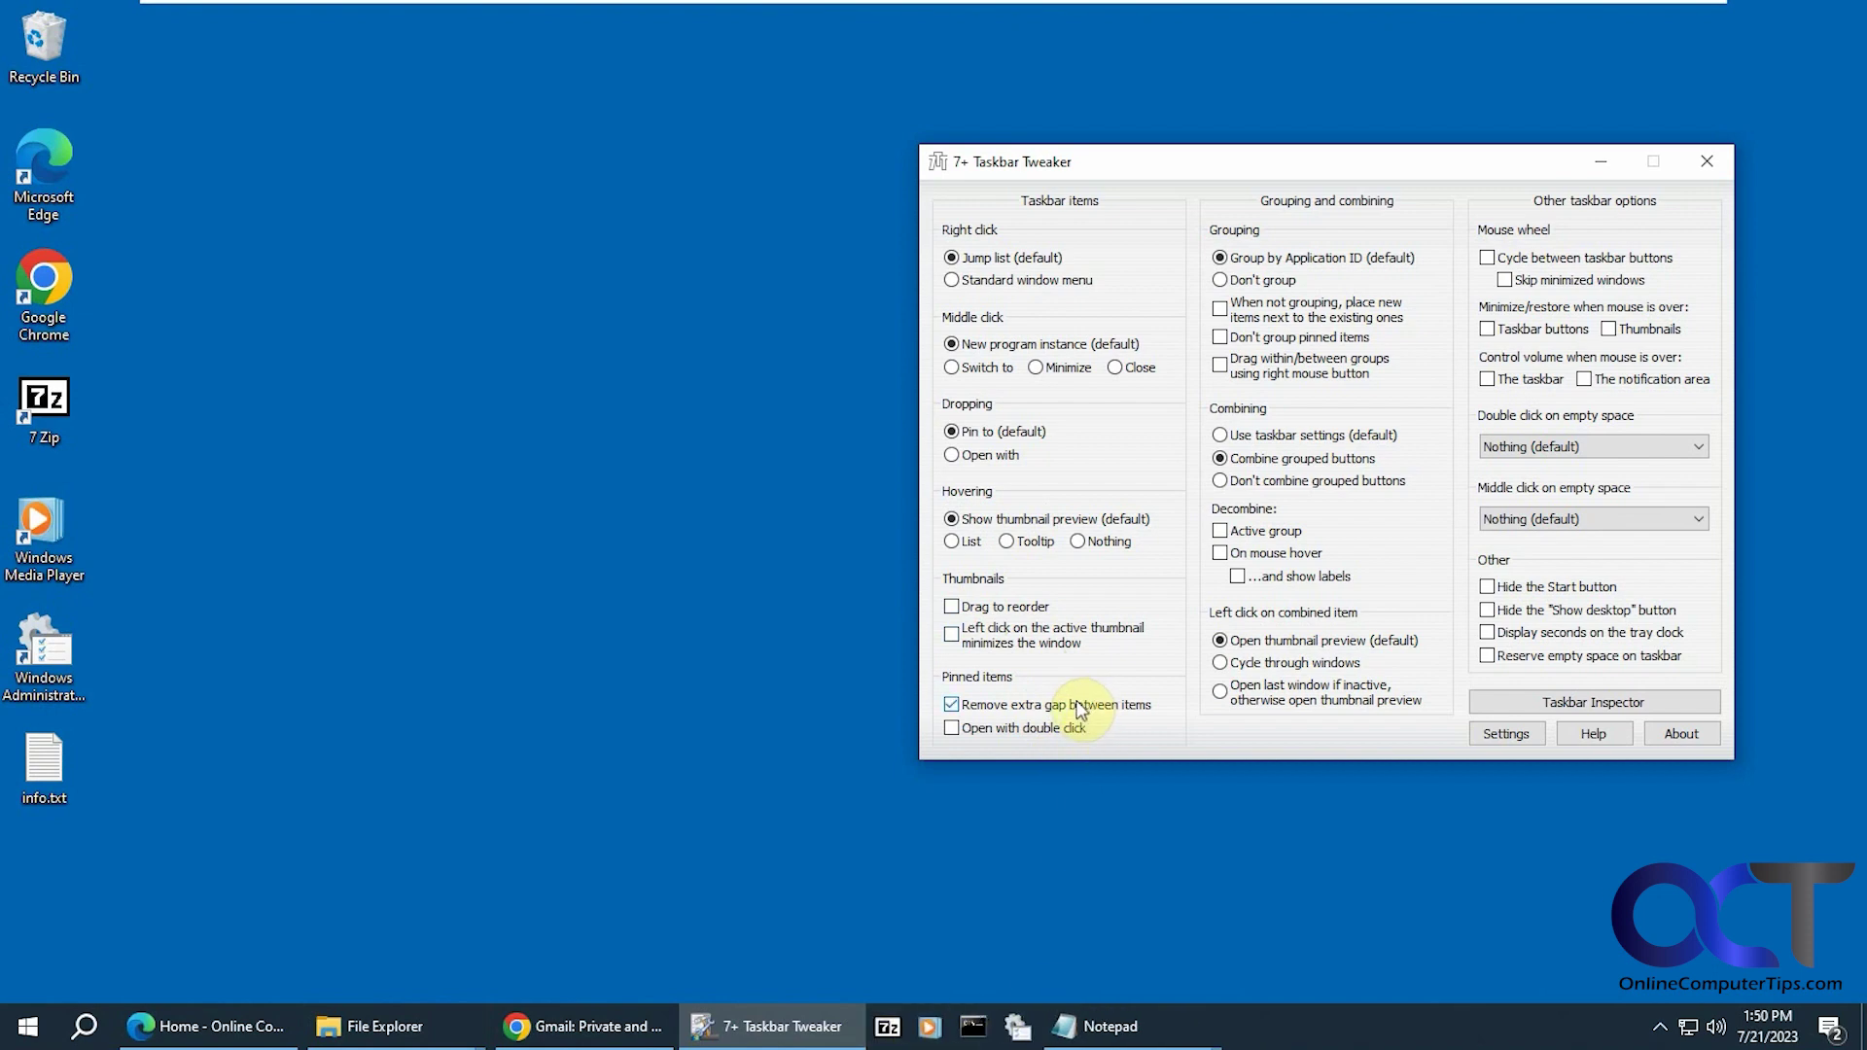
{"action": "left_click", "coordinate": [1078, 706]}
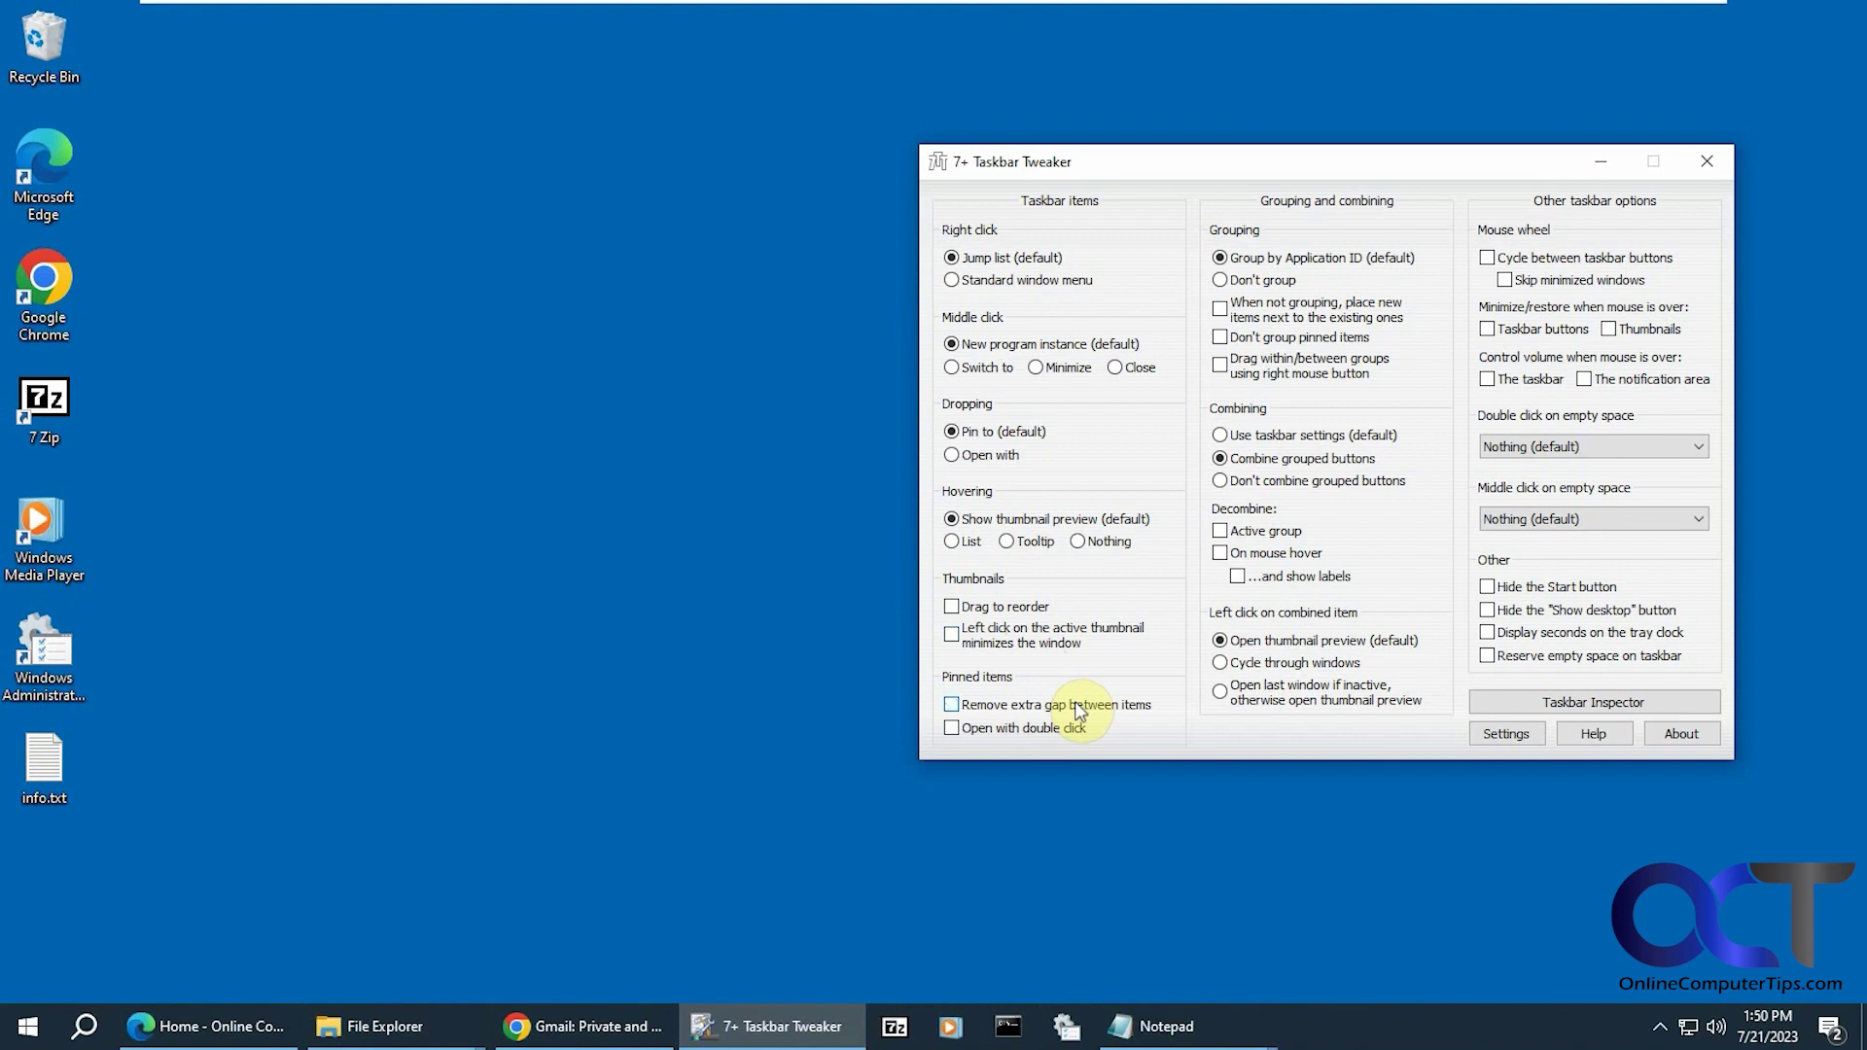
{"action": "left_click", "coordinate": [1045, 728]}
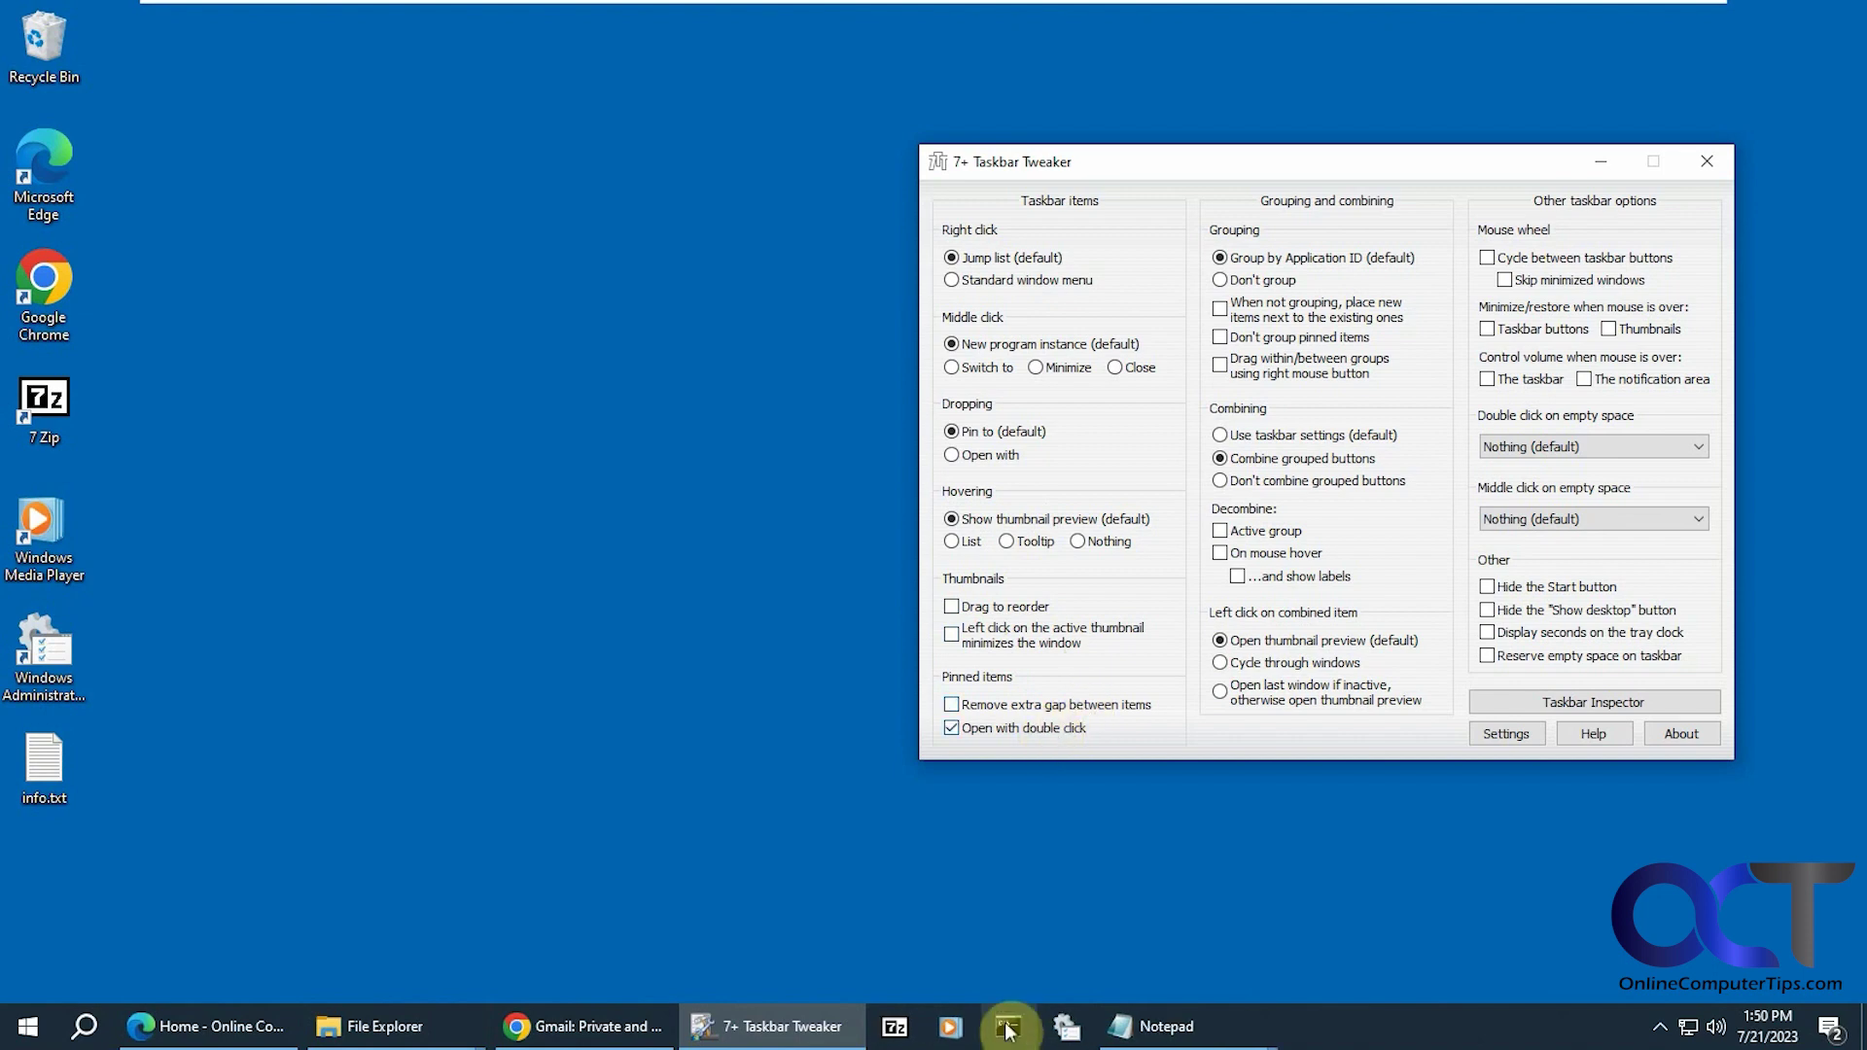
{"action": "left_click", "coordinate": [1042, 728]}
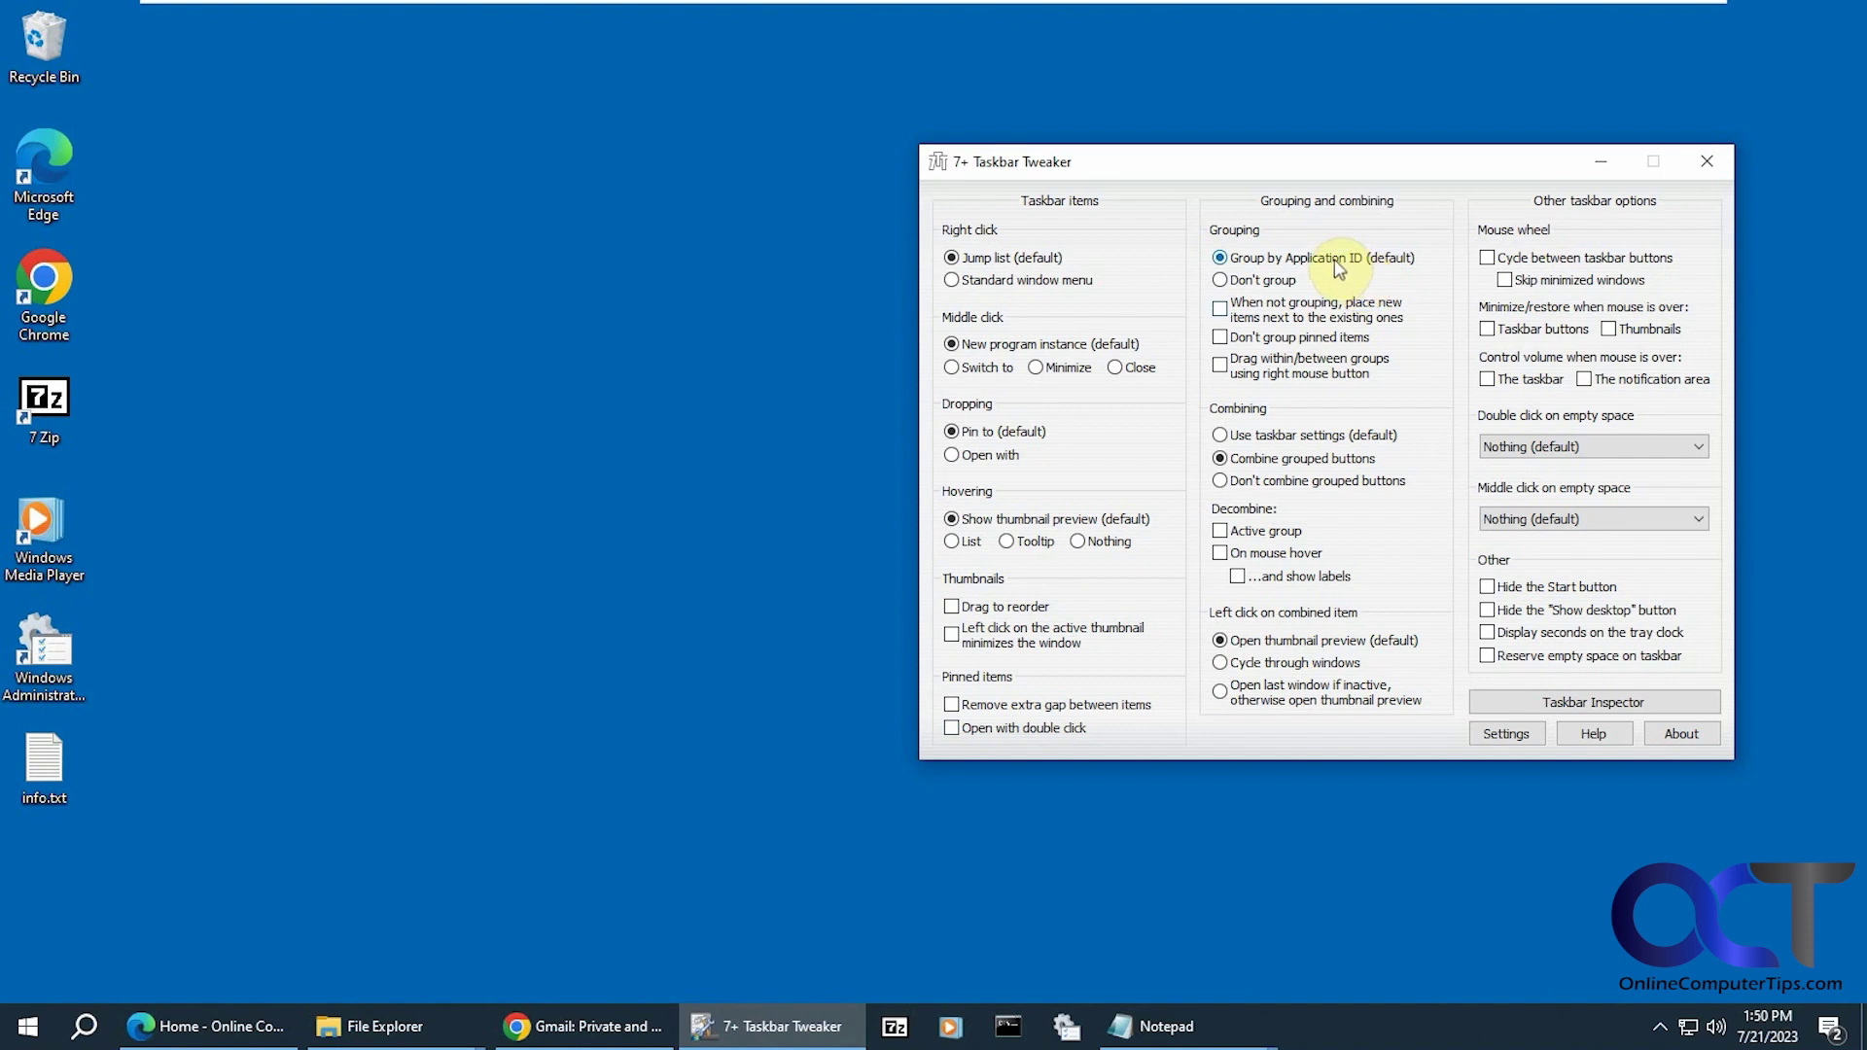
Switch grouping to Don't group, then back to Group by Application ID.
{"action": "mouse_move", "coordinate": [429, 1033]}
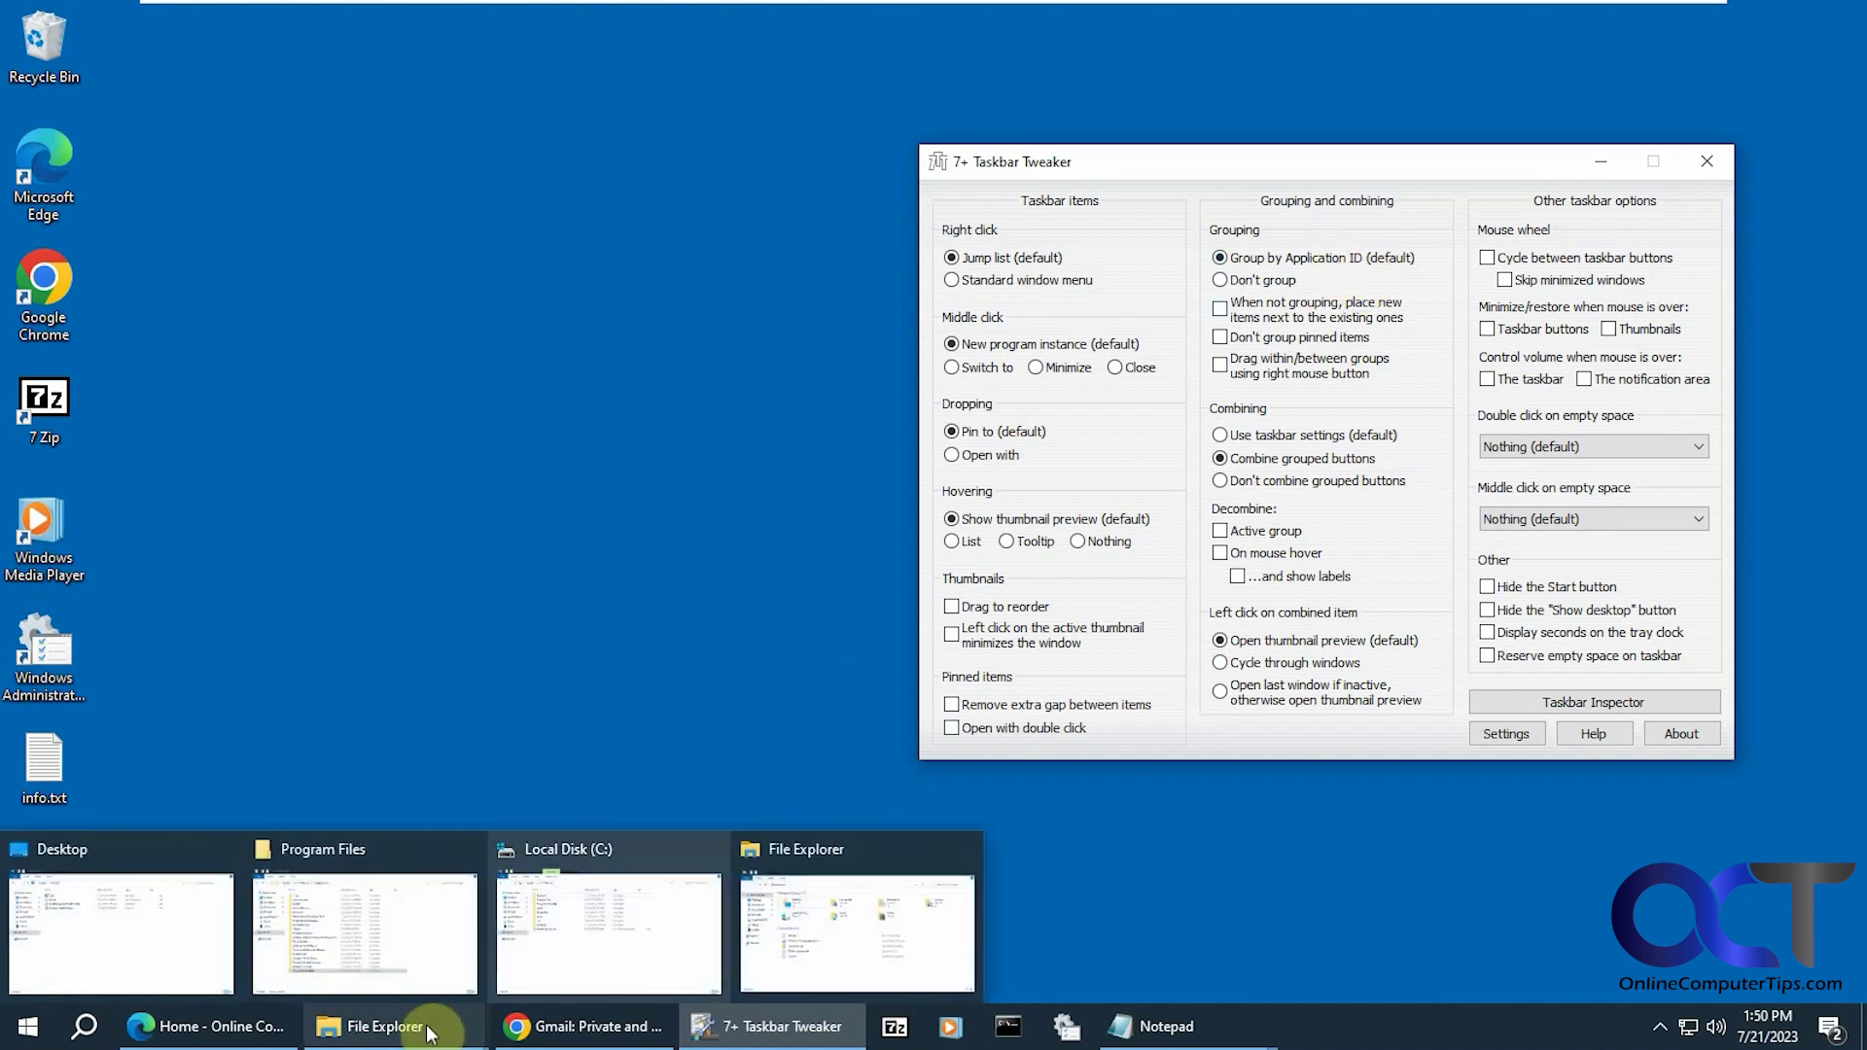
{"action": "left_click", "coordinate": [1286, 286]}
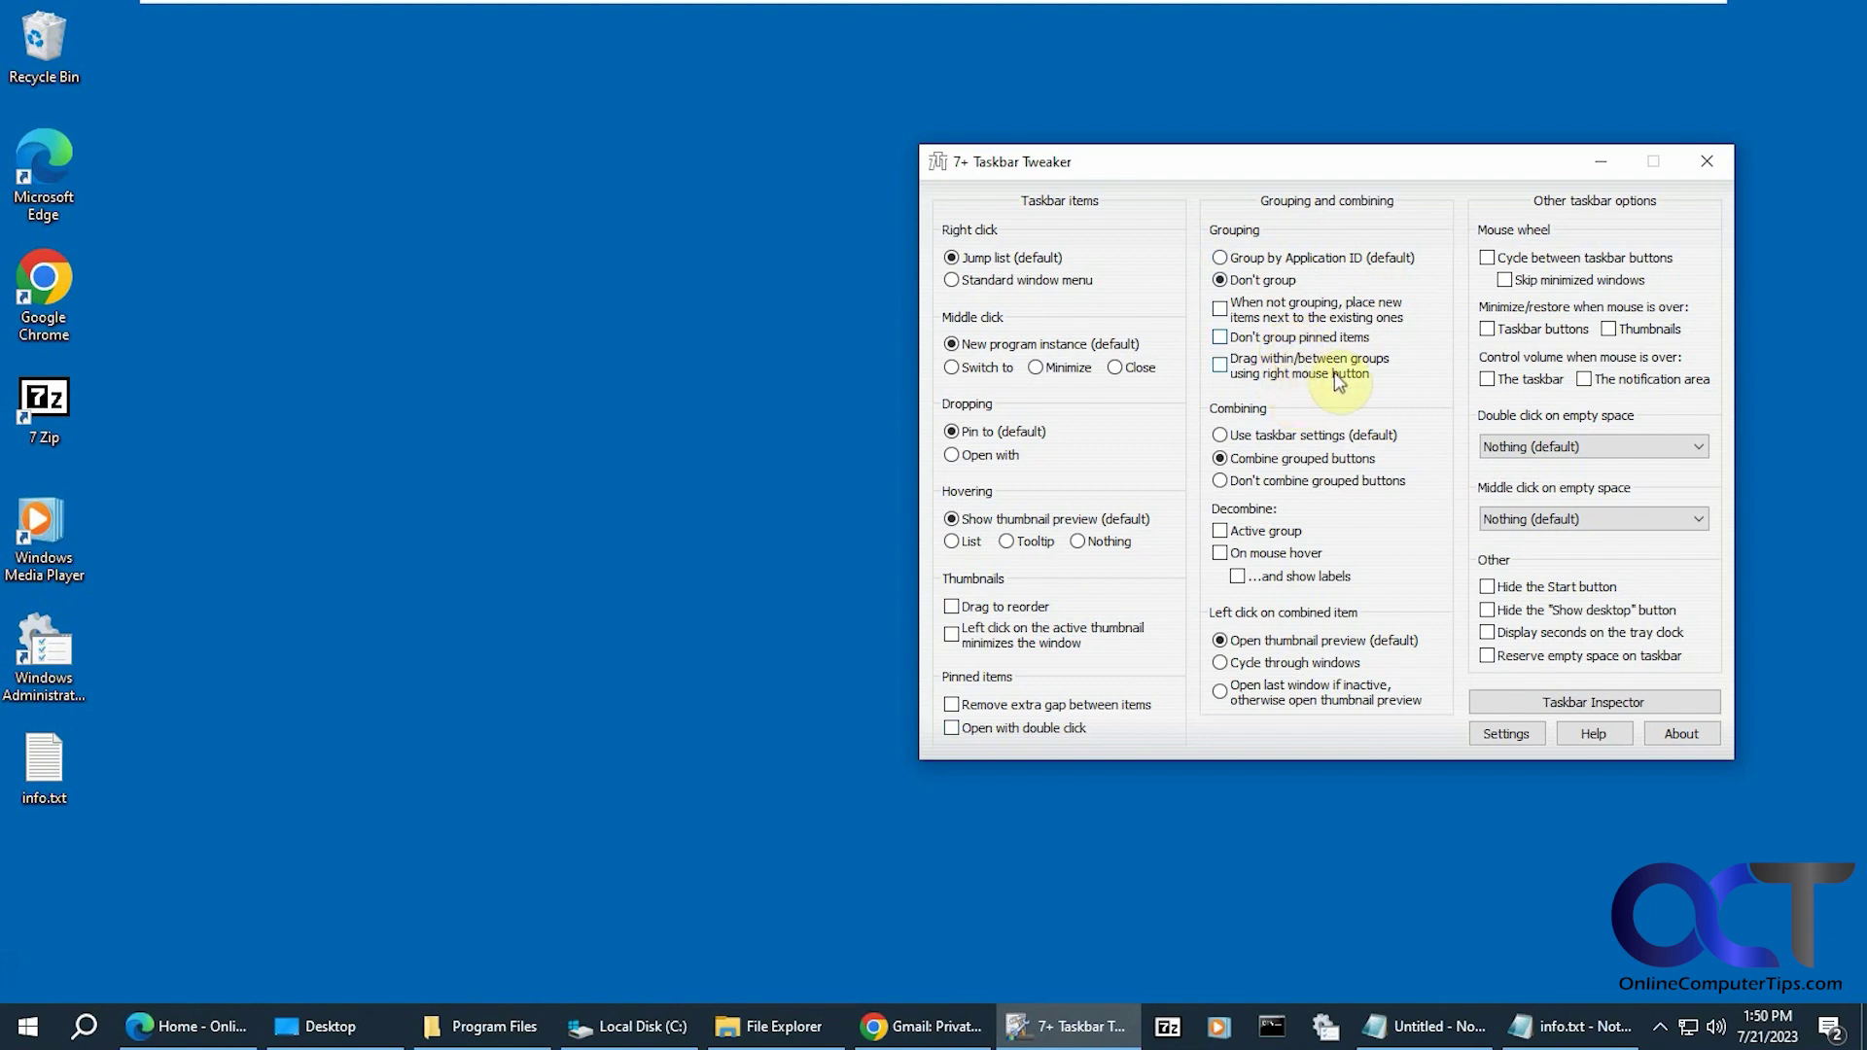
{"action": "left_click", "coordinate": [1281, 258]}
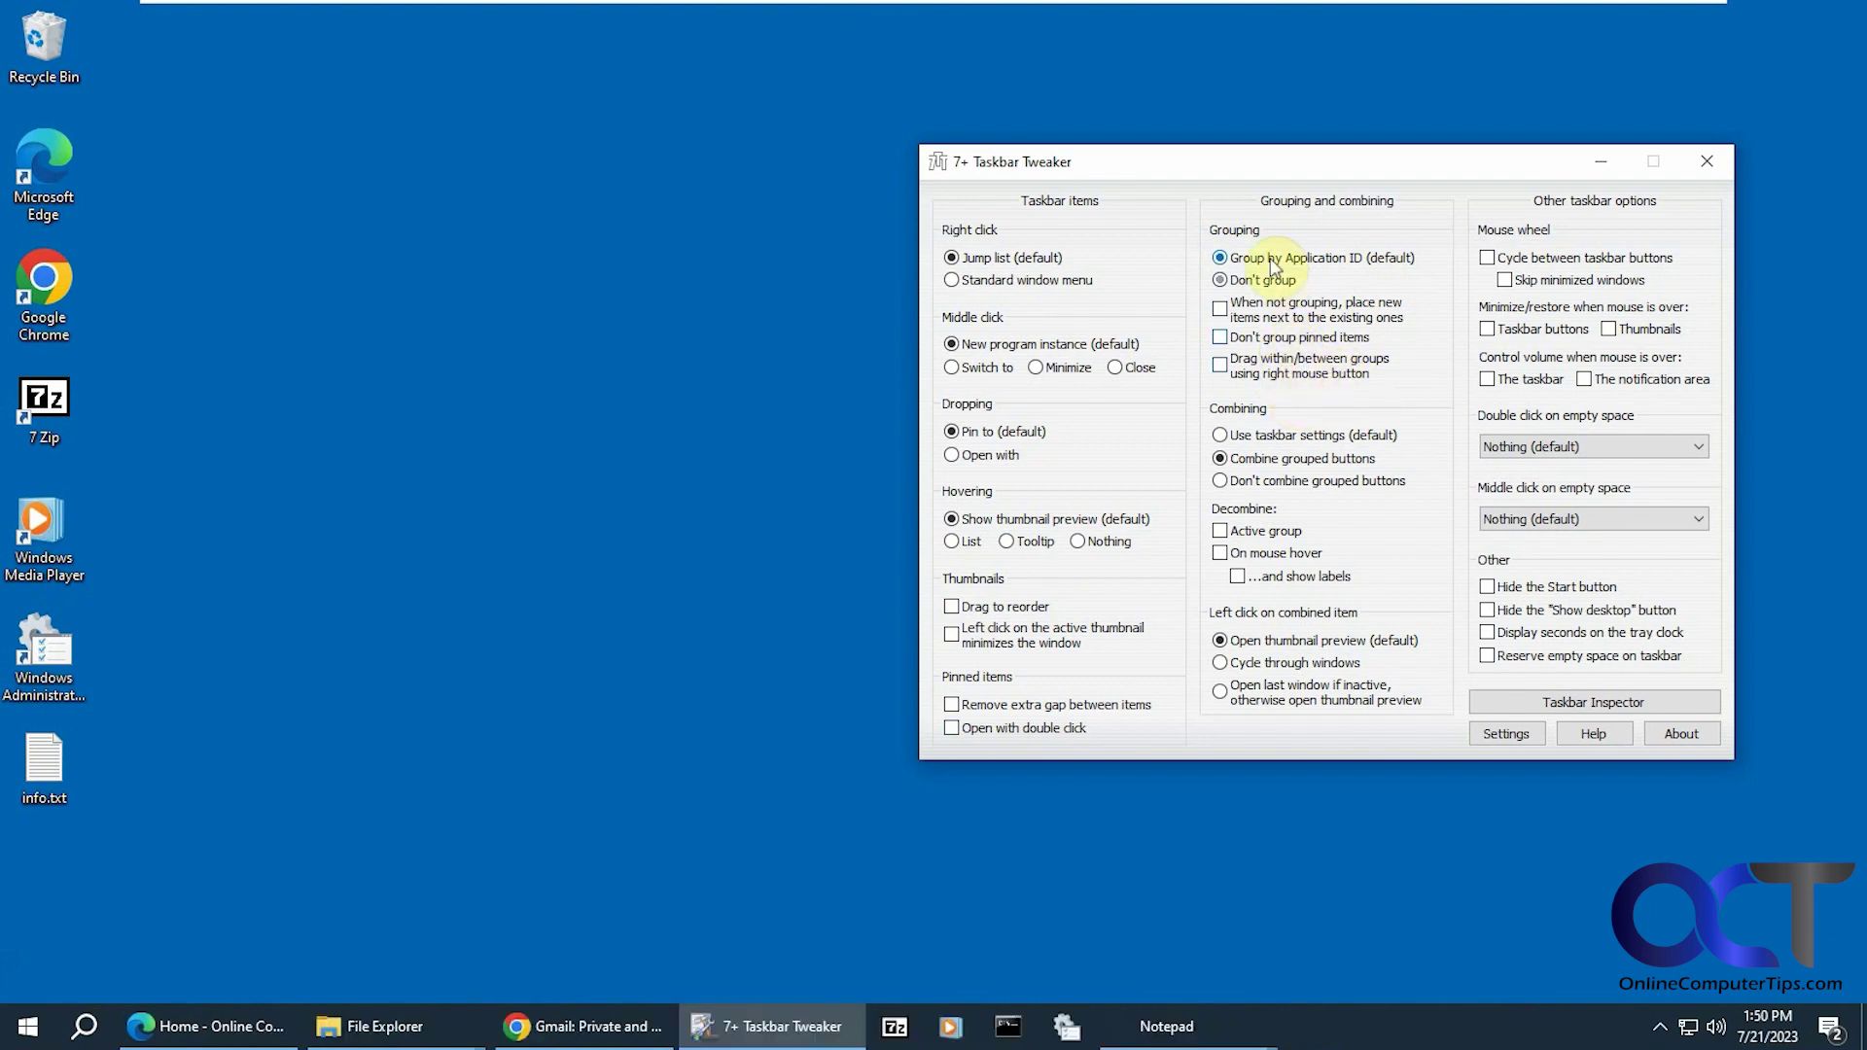
Cycle Combining modes ending on Combine grouped buttons, and uncheck Decombine on mouse hover.
{"action": "left_click", "coordinate": [1294, 442]}
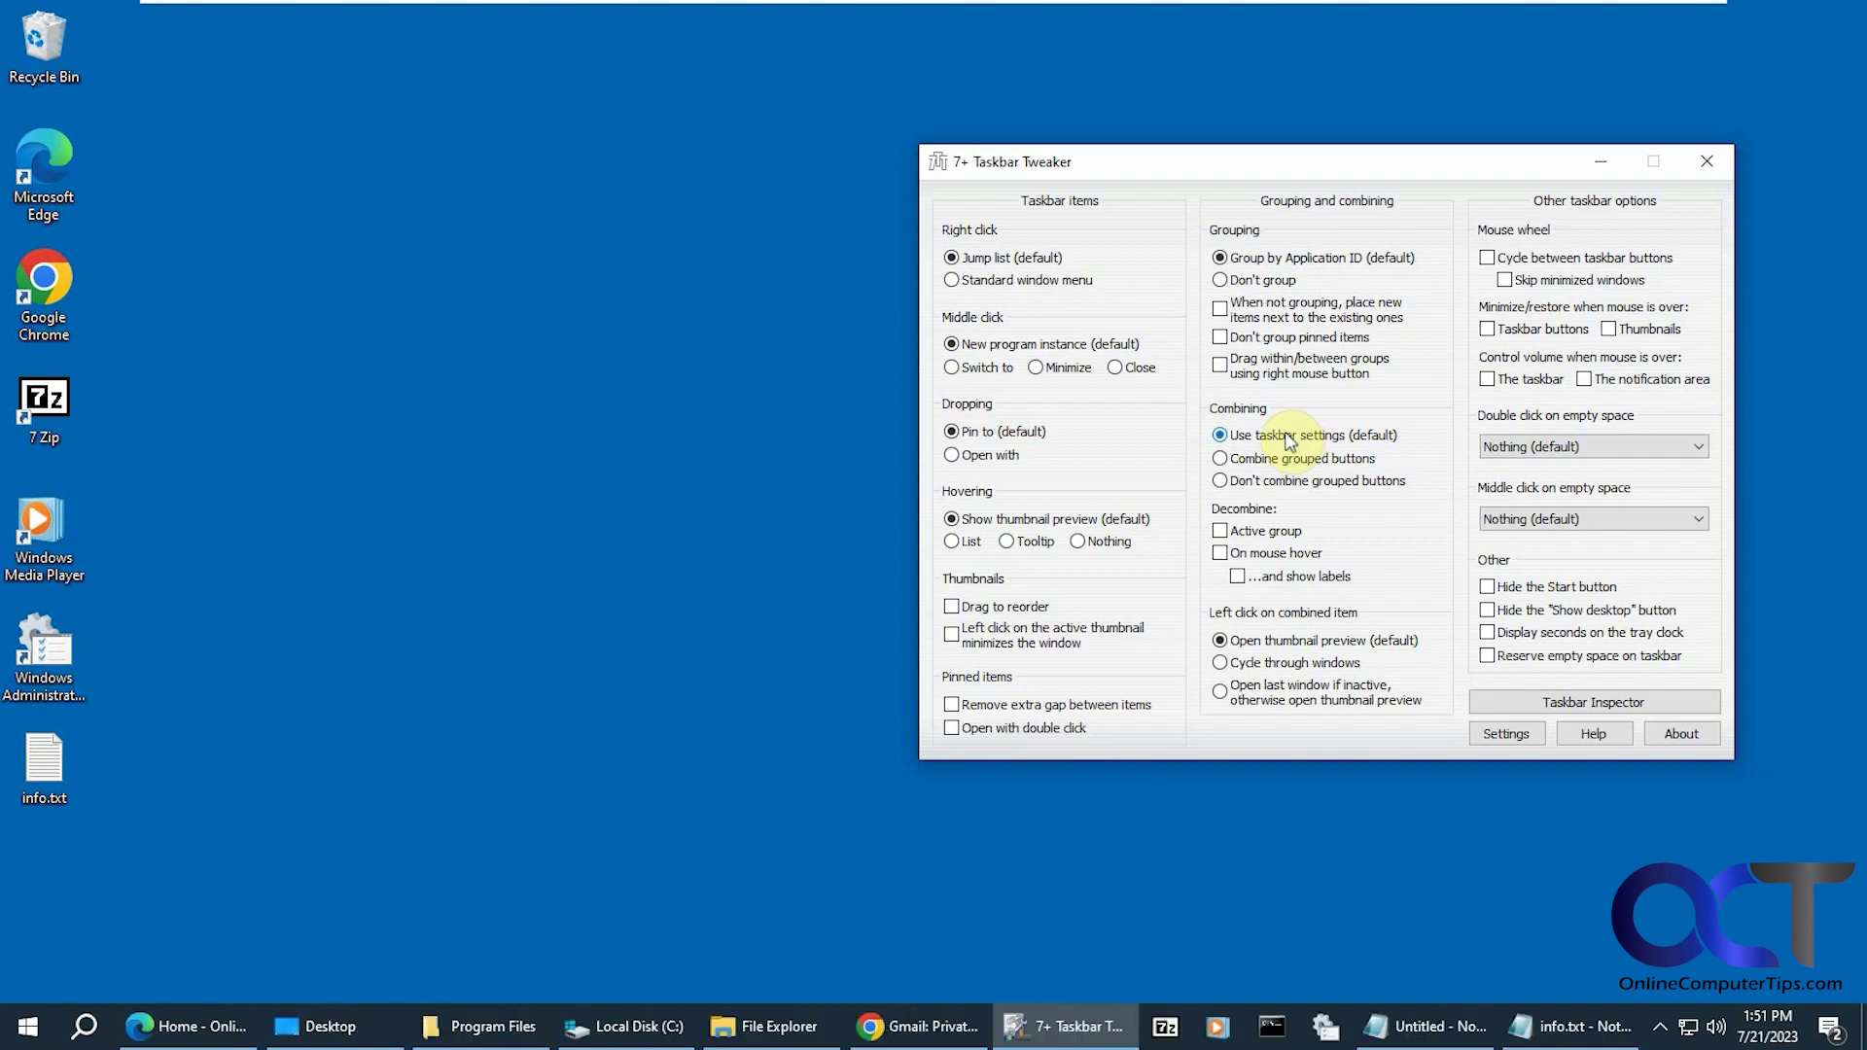
{"action": "left_click", "coordinate": [1282, 461]}
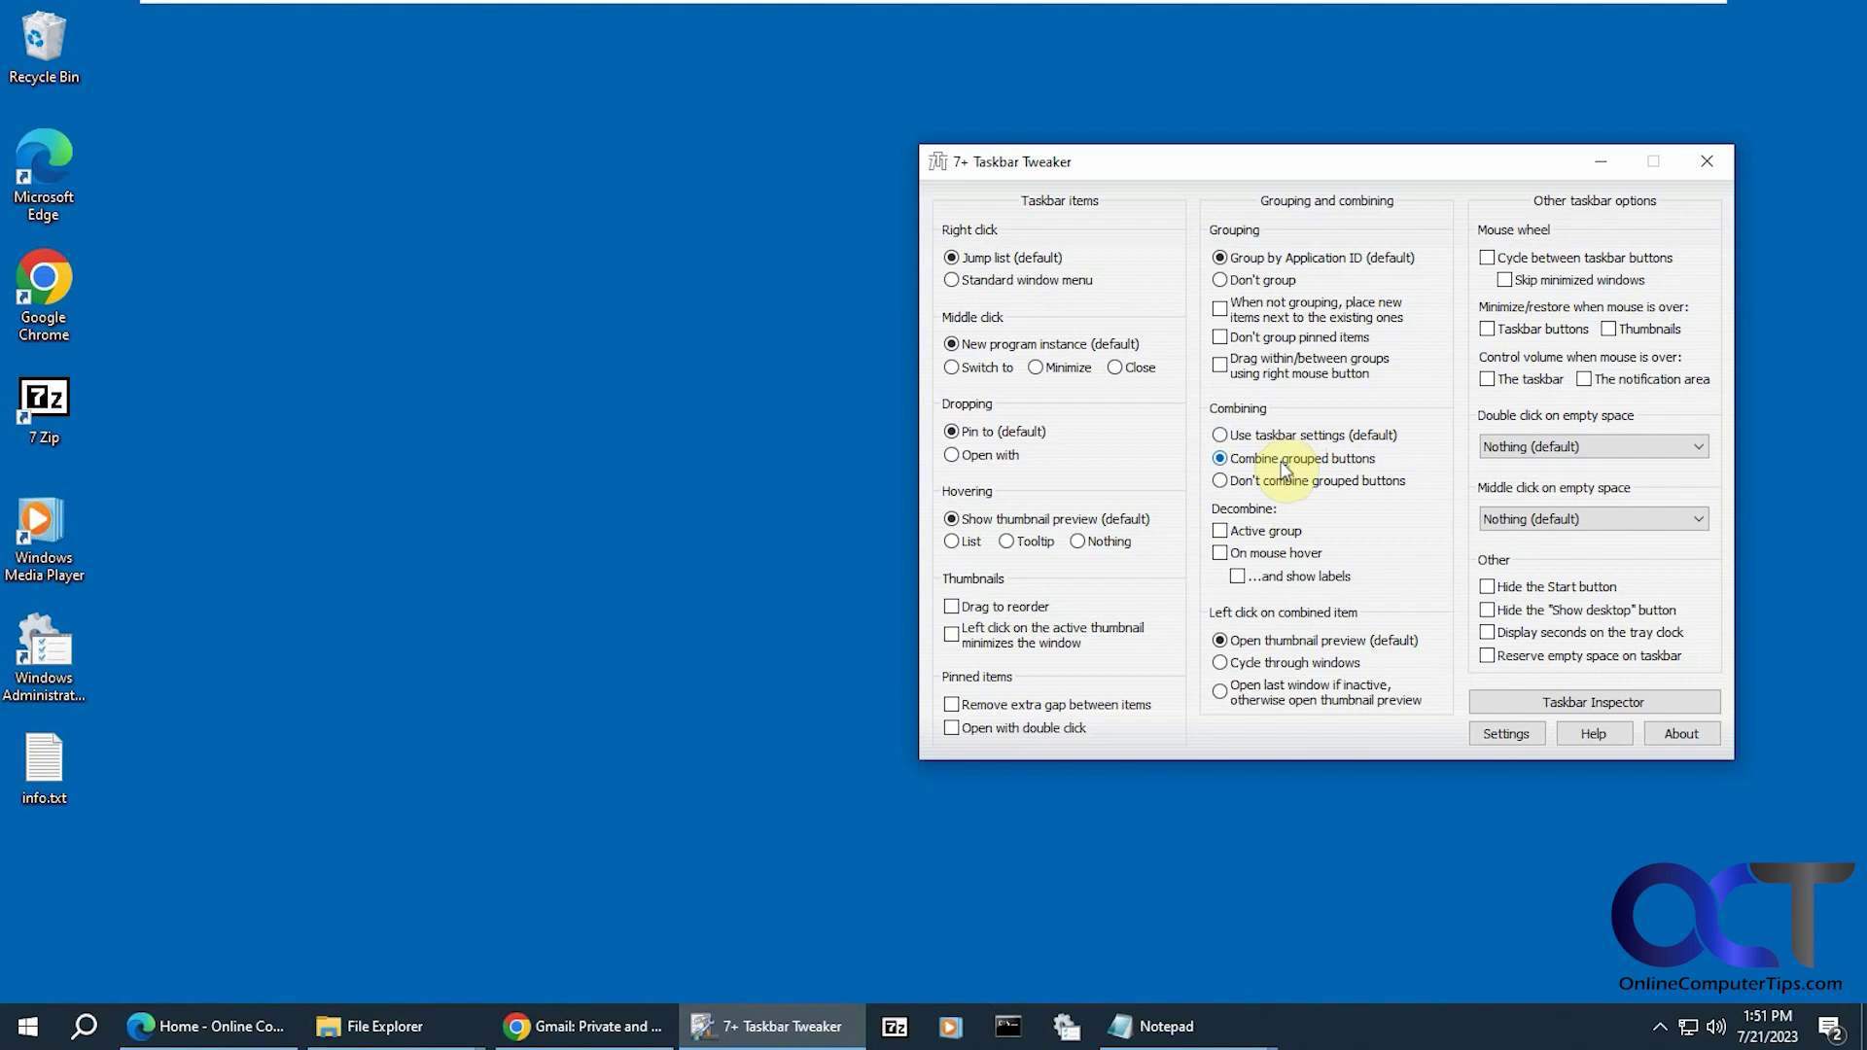
{"action": "left_click", "coordinate": [1292, 484]}
{"action": "left_click", "coordinate": [1293, 457]}
{"action": "mouse_move", "coordinate": [461, 1037]}
{"action": "left_click", "coordinate": [1313, 553]}
{"action": "left_click", "coordinate": [416, 1033]}
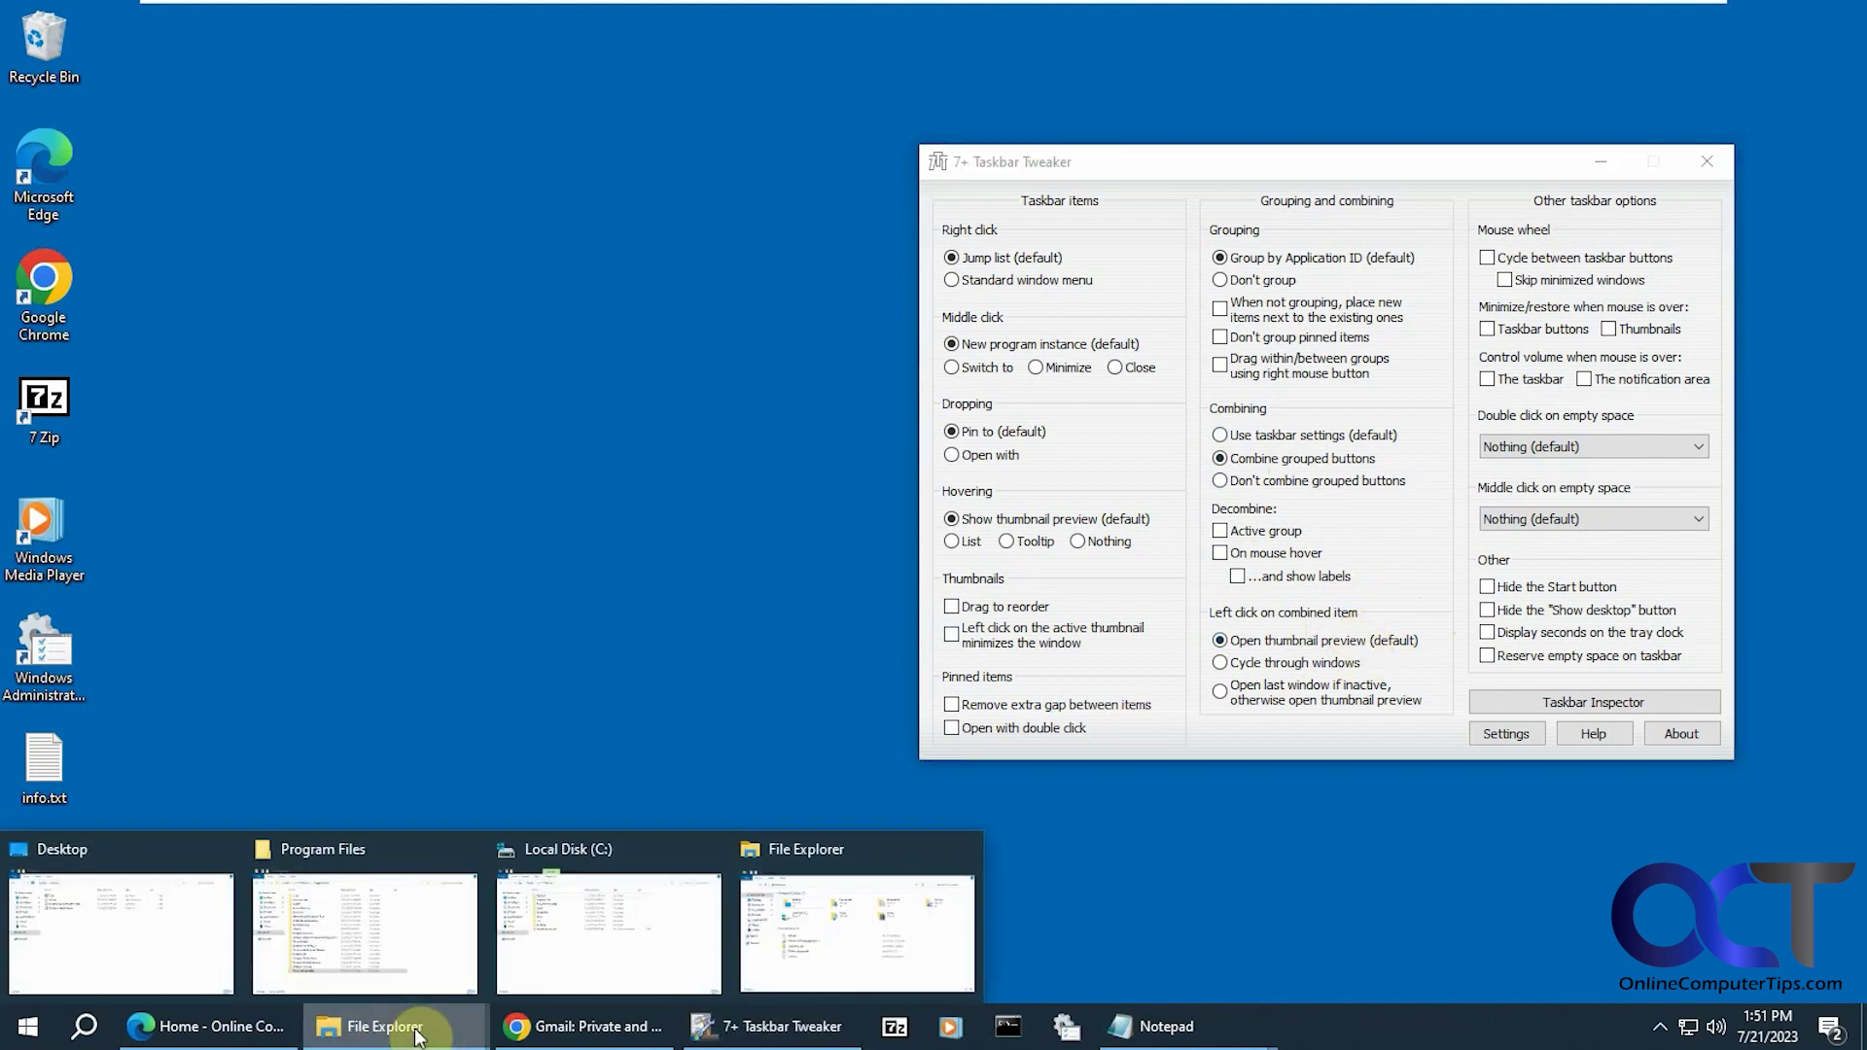
Set Left click on combined item to cycle windows and cycle through File Explorer windows.
{"action": "left_click", "coordinate": [1319, 664]}
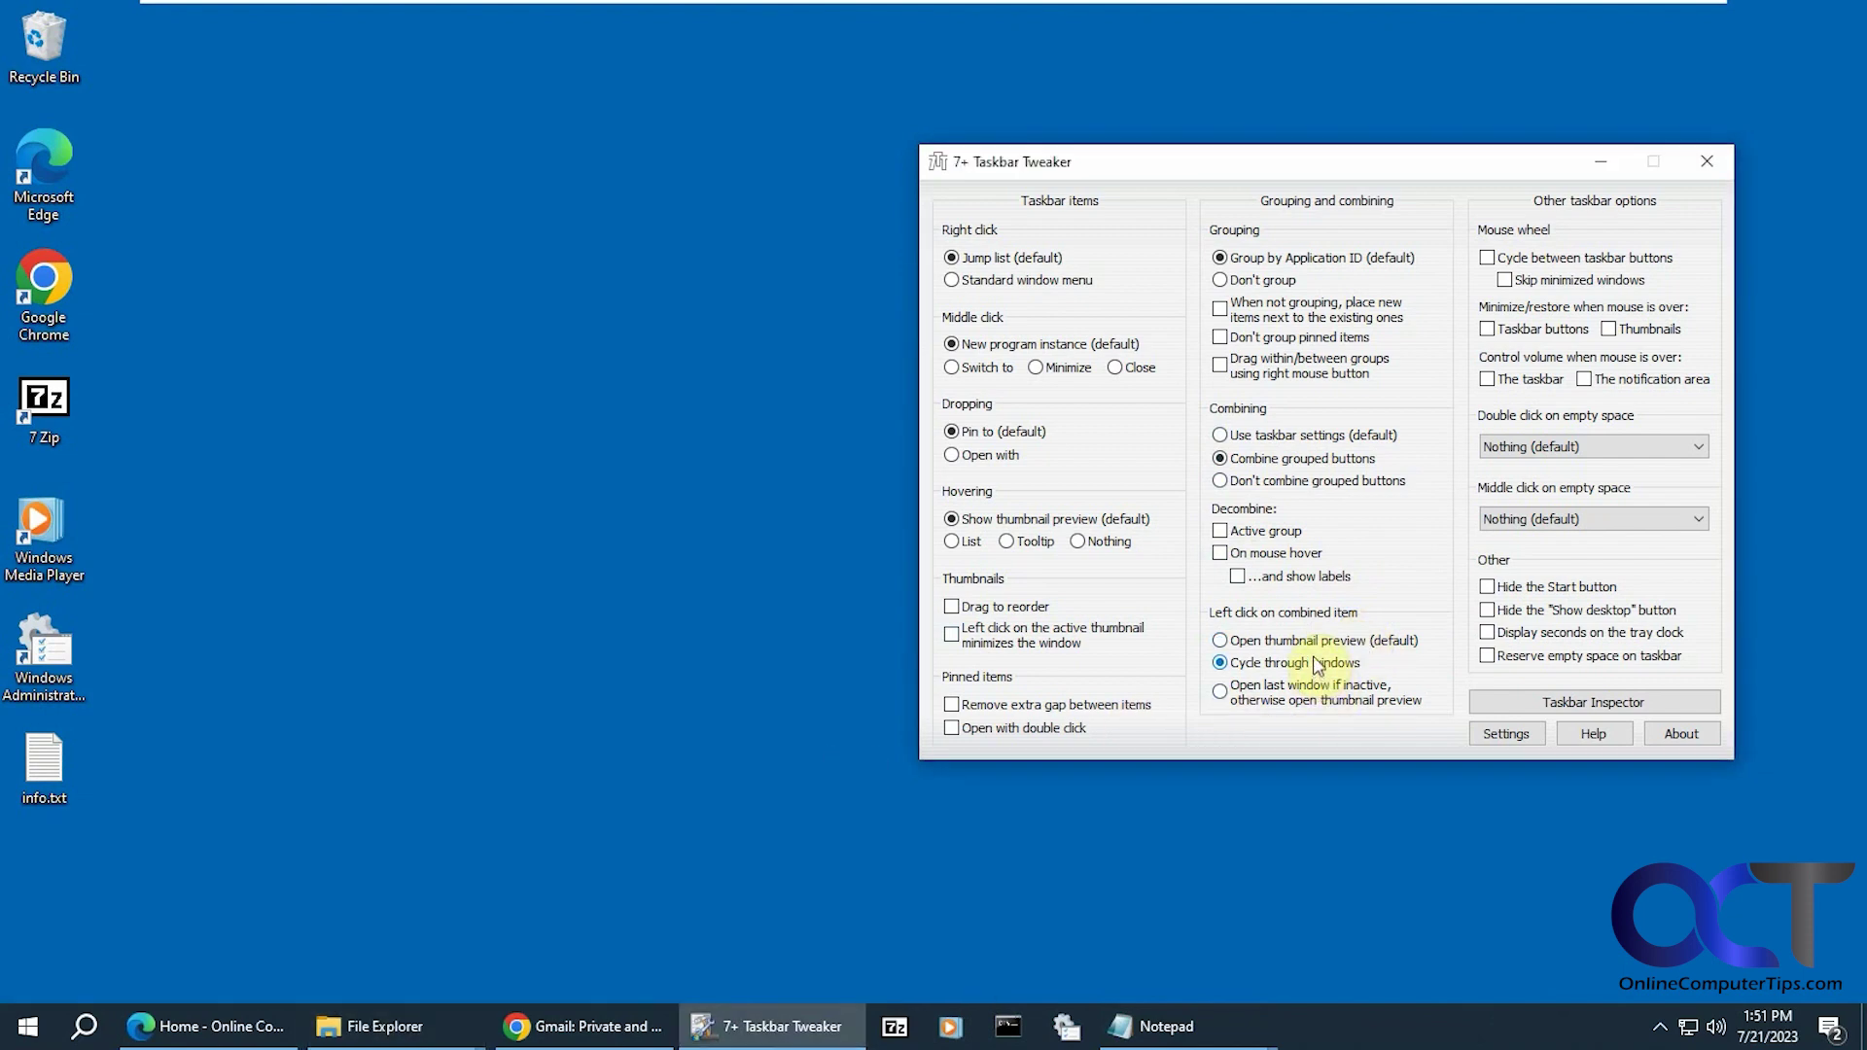
{"action": "left_click", "coordinate": [428, 1044]}
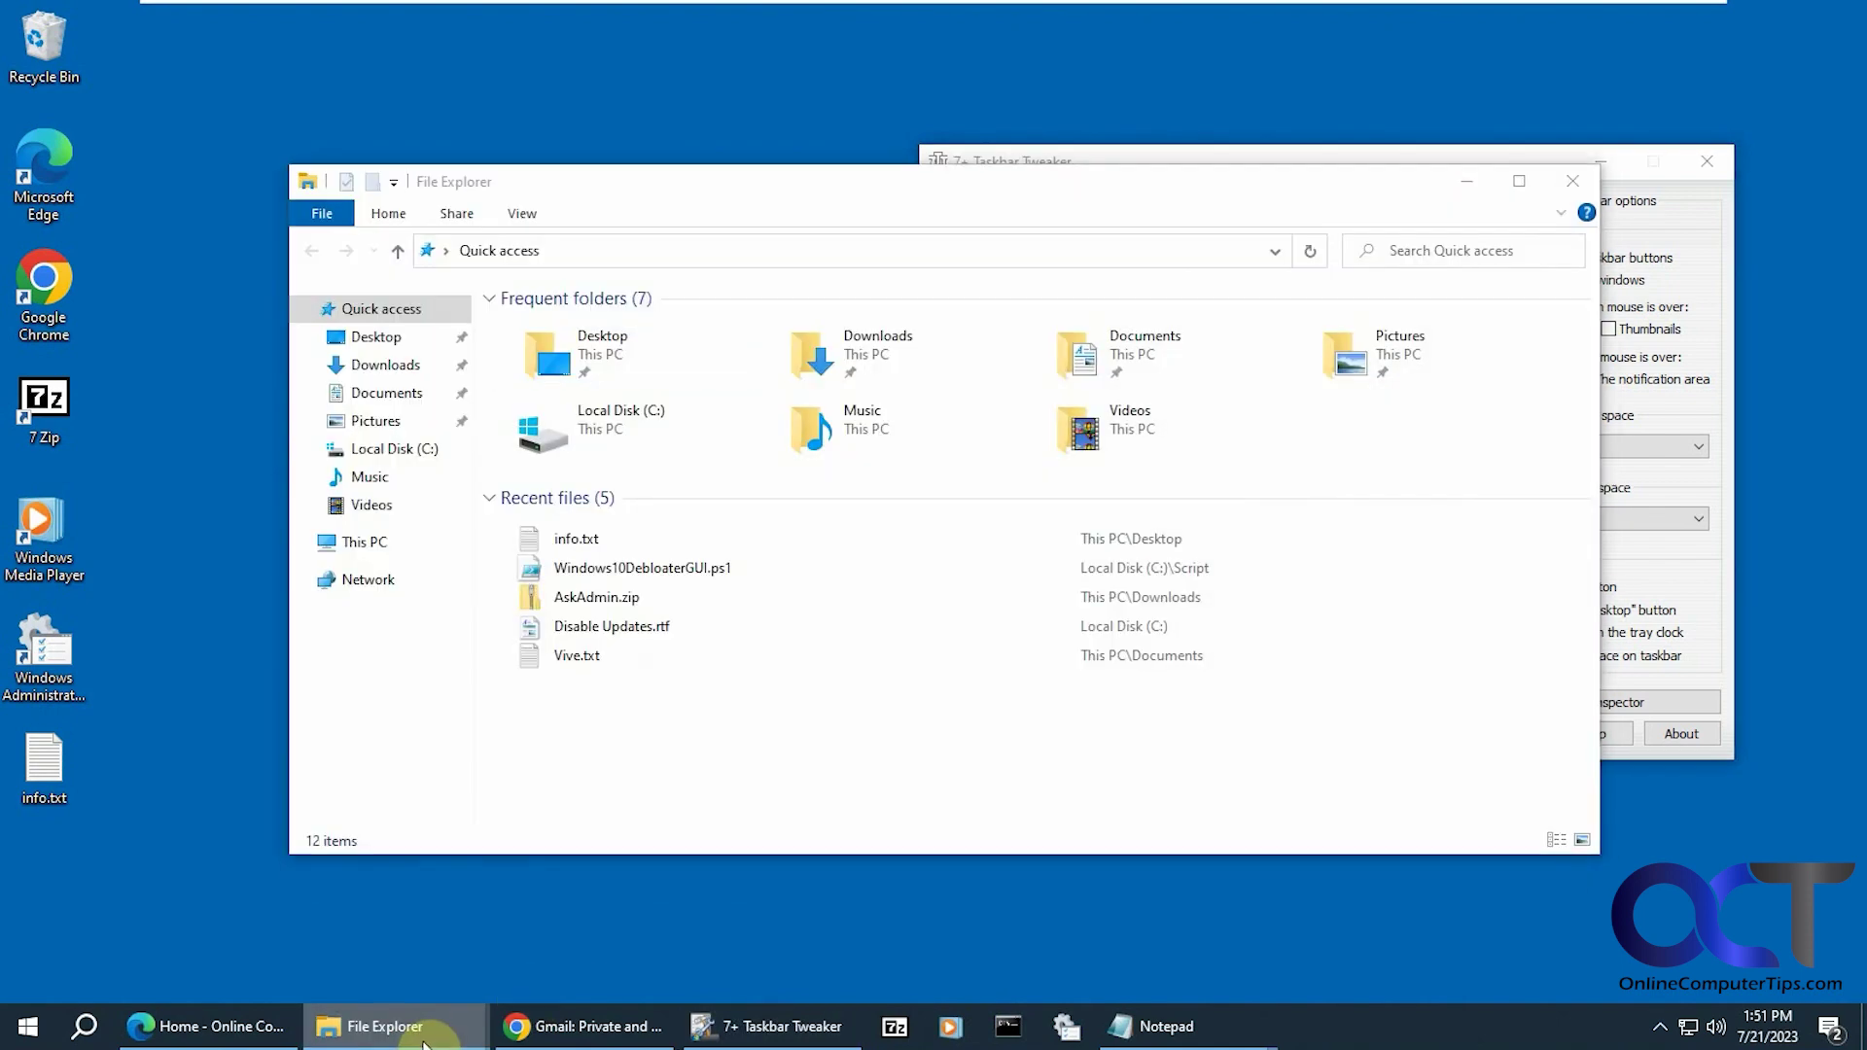
{"action": "left_click", "coordinate": [425, 1044]}
{"action": "left_click", "coordinate": [425, 1043]}
{"action": "left_click", "coordinate": [425, 1043]}
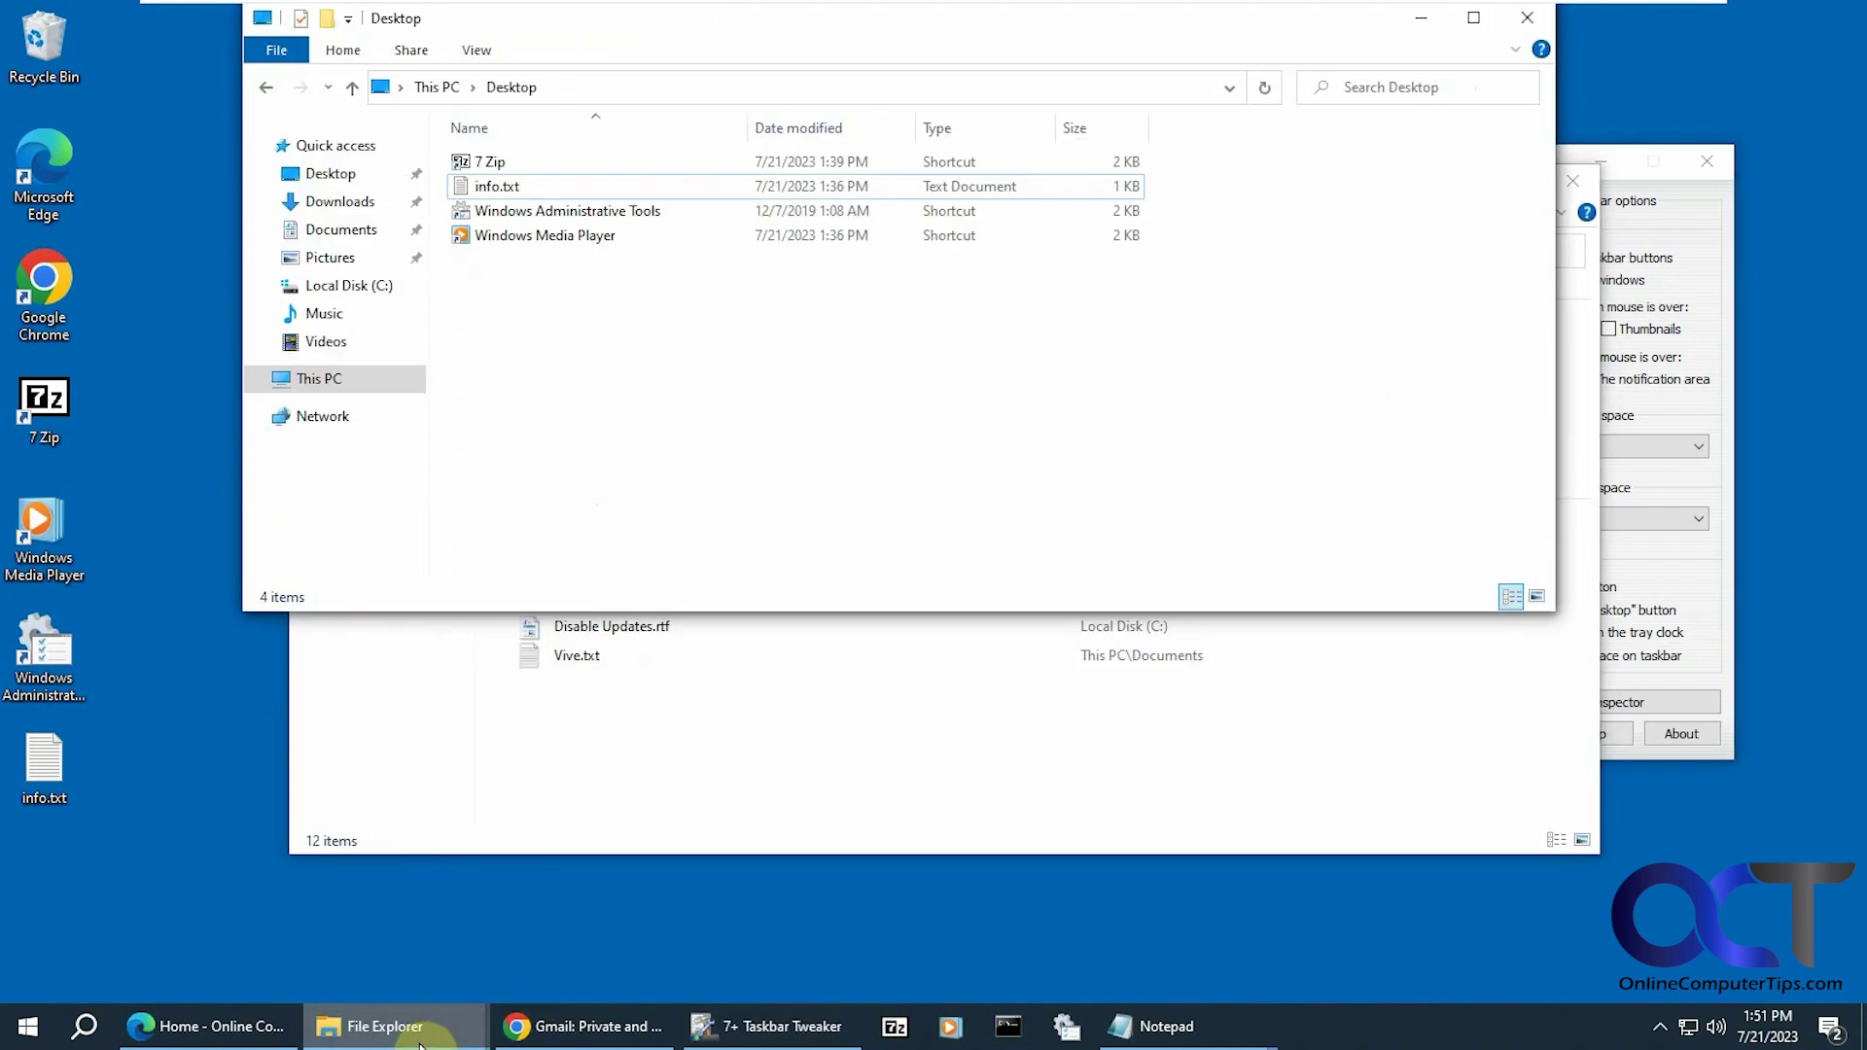
Minimize the four File Explorer windows and restore Open thumbnail preview (default).
{"action": "left_click", "coordinate": [1415, 17]}
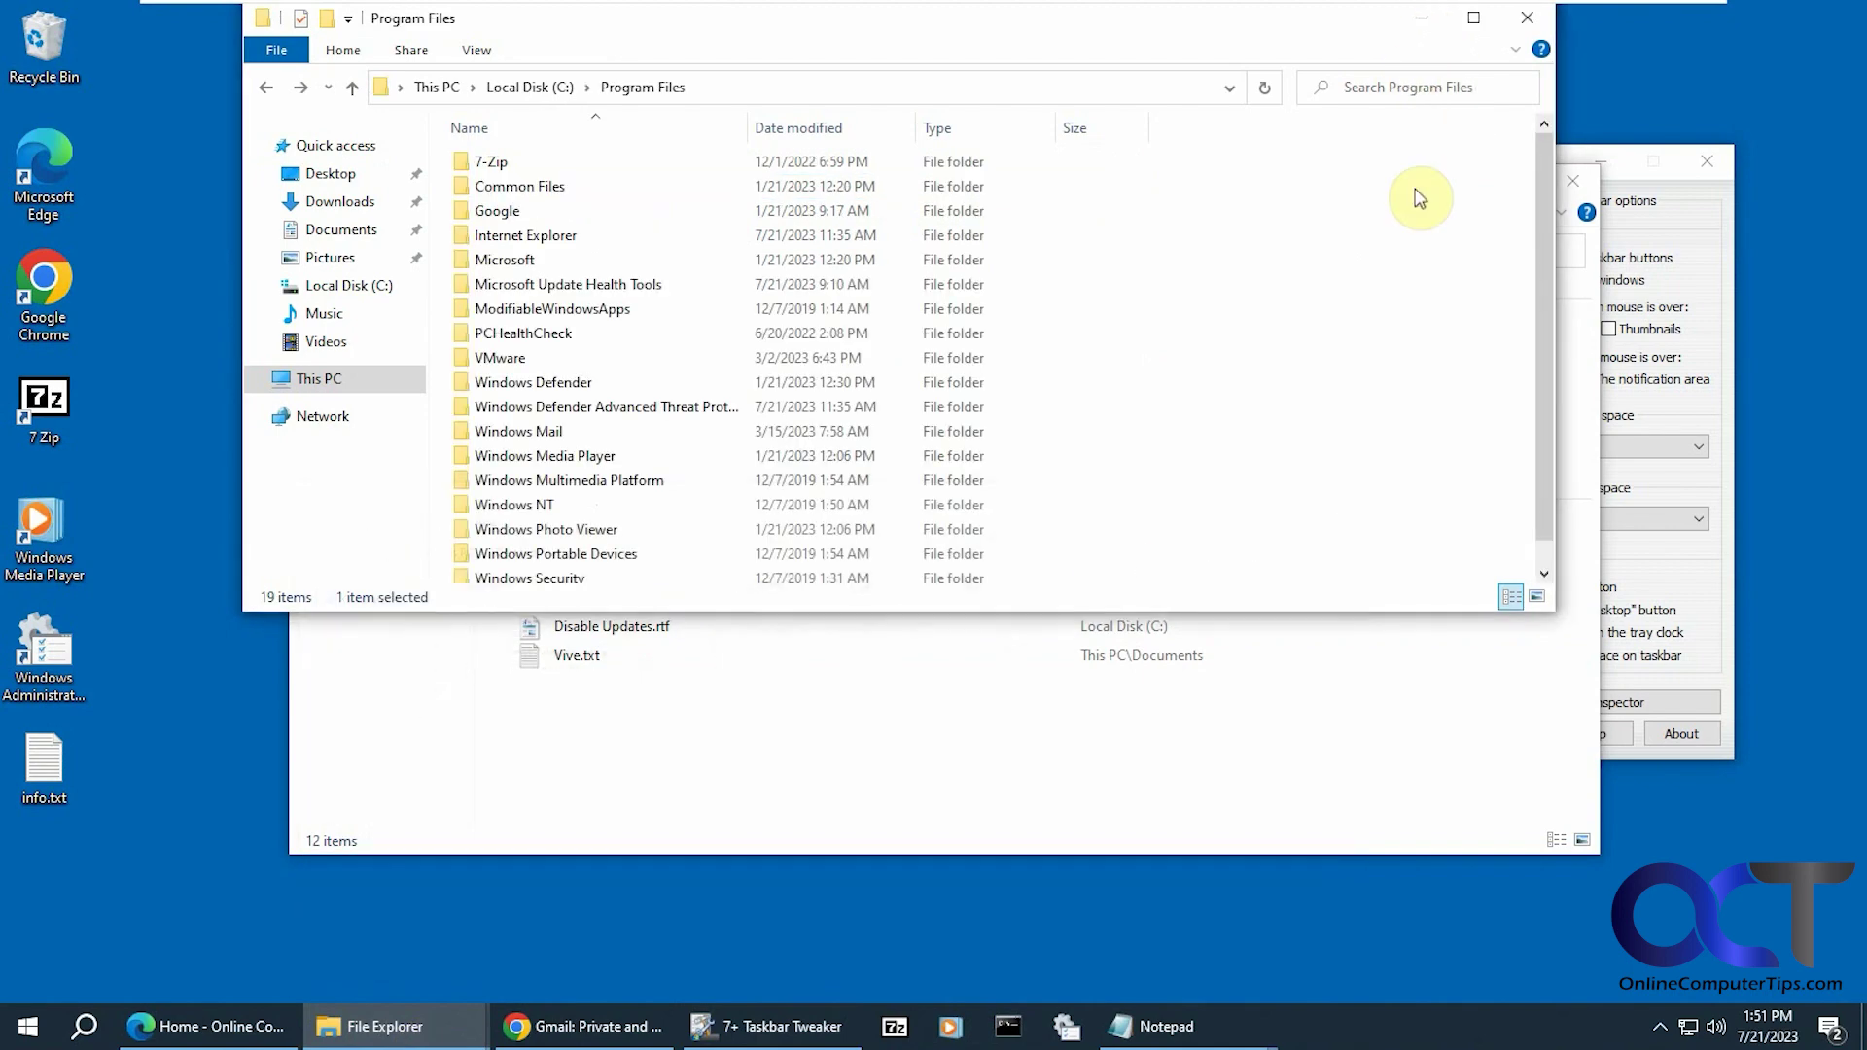
{"action": "left_click", "coordinate": [1423, 17]}
{"action": "left_click", "coordinate": [1422, 18]}
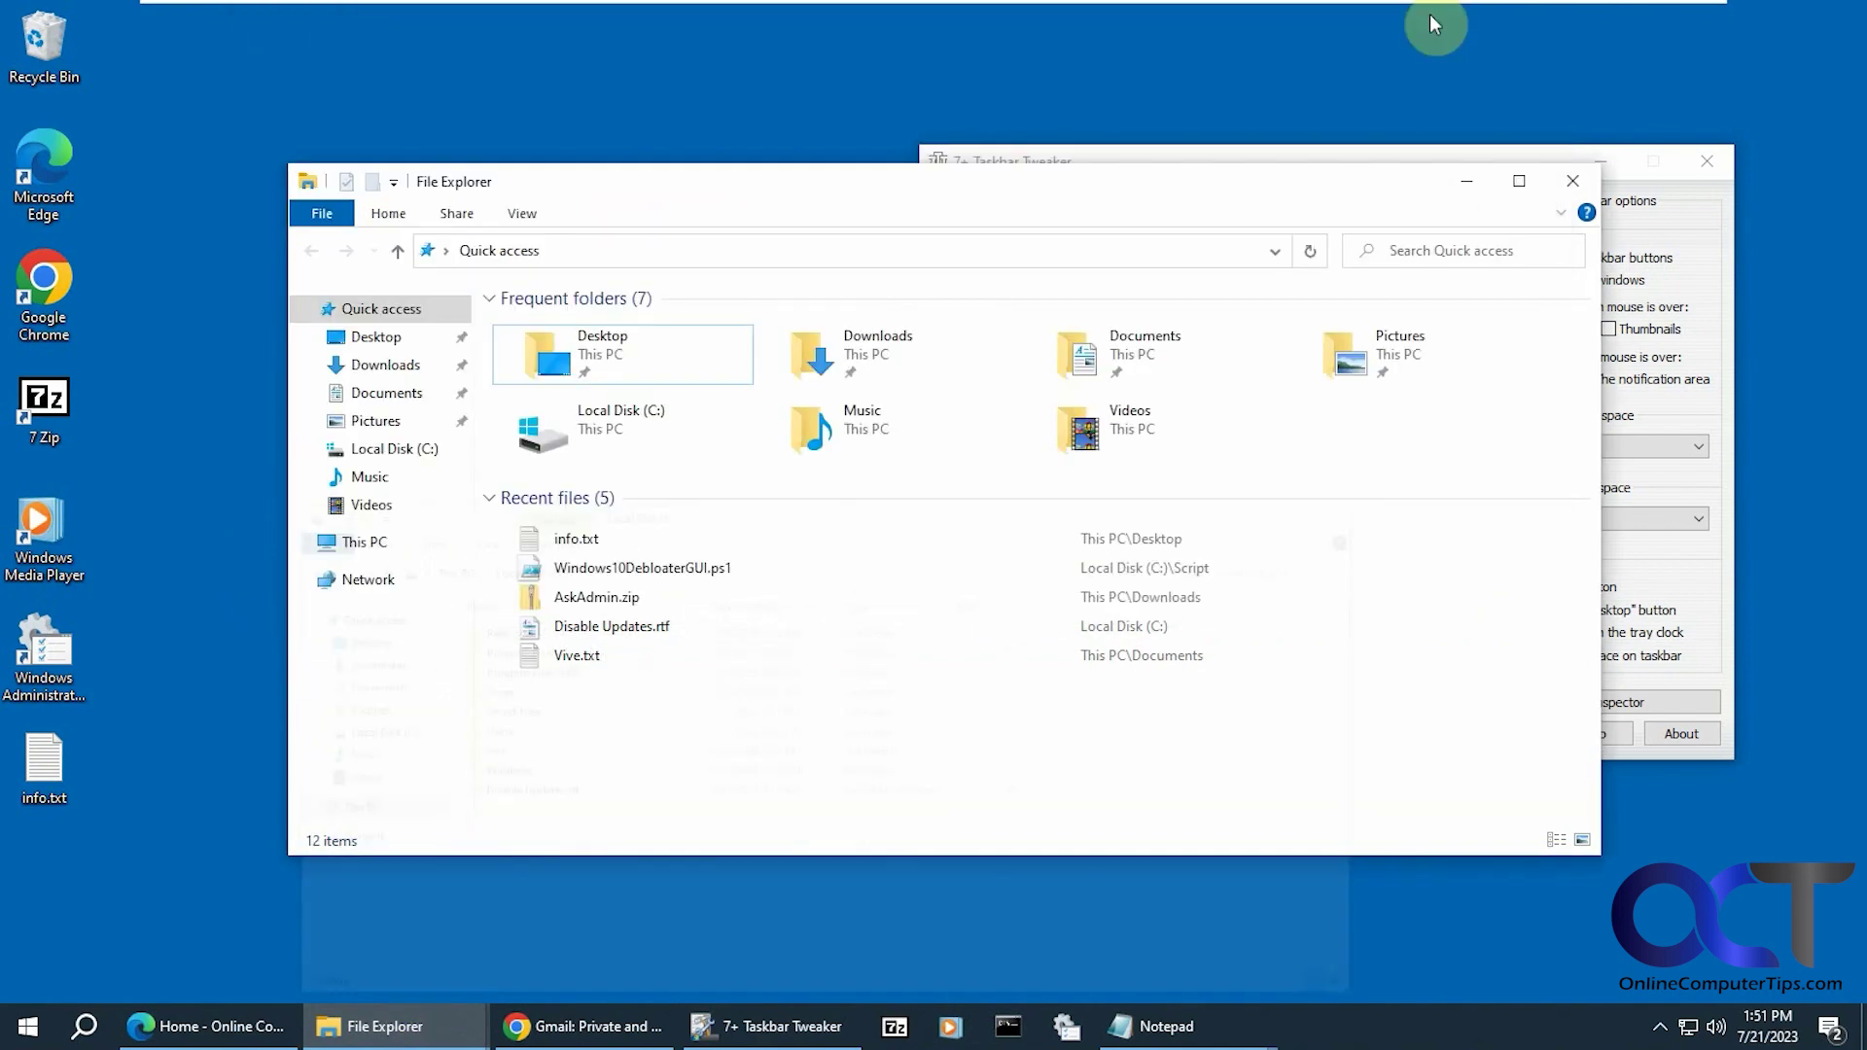
{"action": "left_click", "coordinate": [1461, 180]}
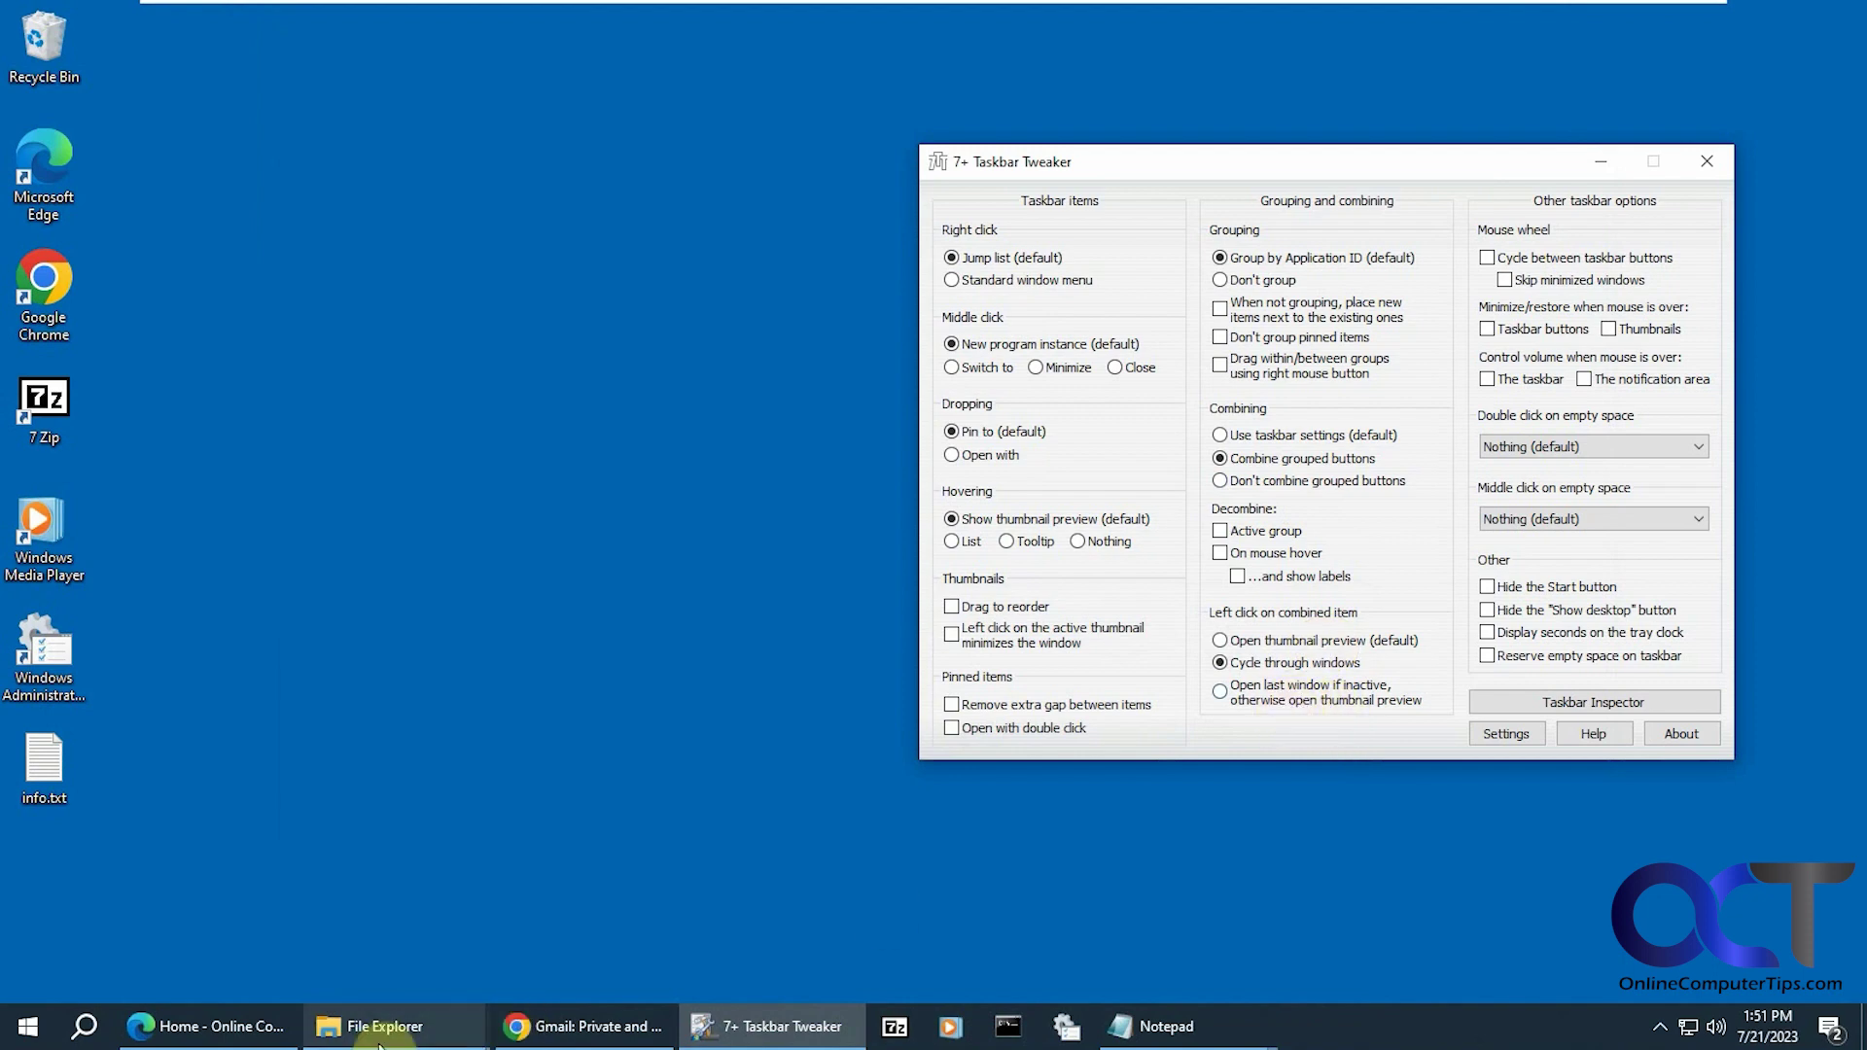
{"action": "left_click", "coordinate": [1286, 640]}
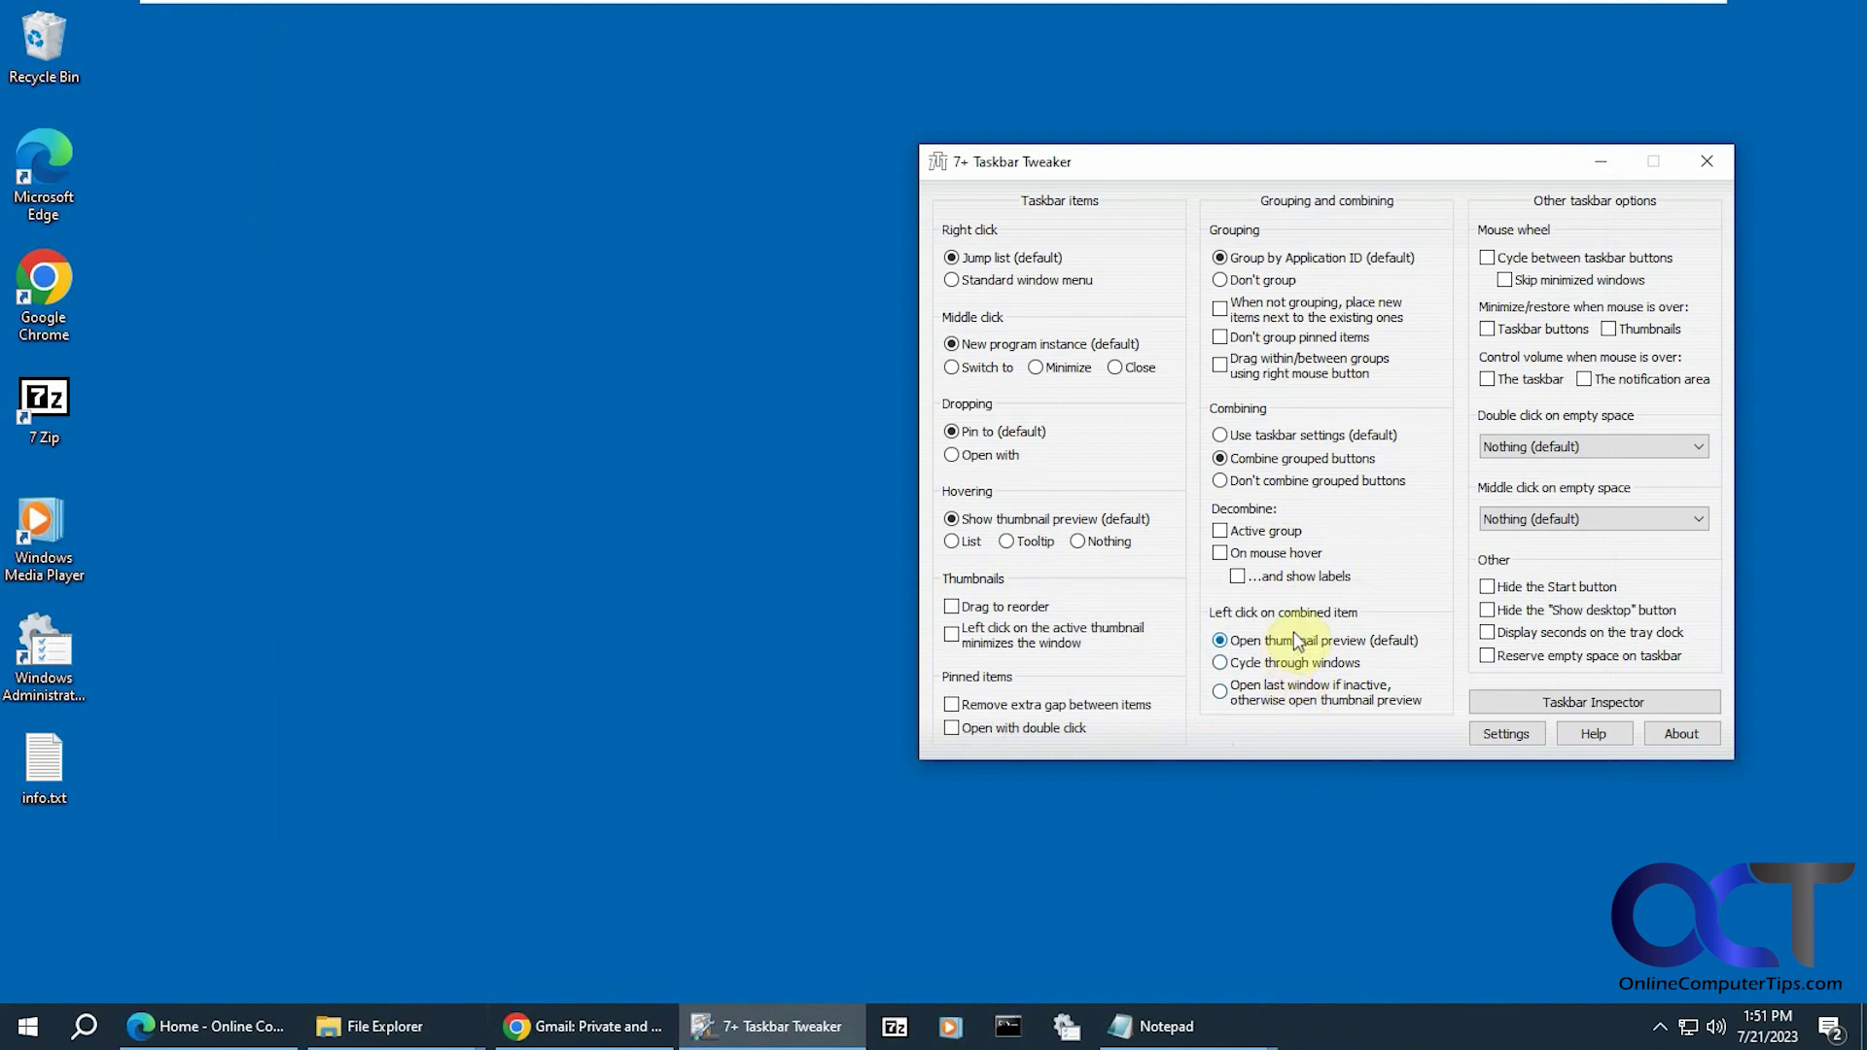
{"action": "left_click", "coordinate": [1588, 264]}
{"action": "scroll", "coordinate": [418, 1029], "scroll_direction": "up", "scroll_amount": 3}
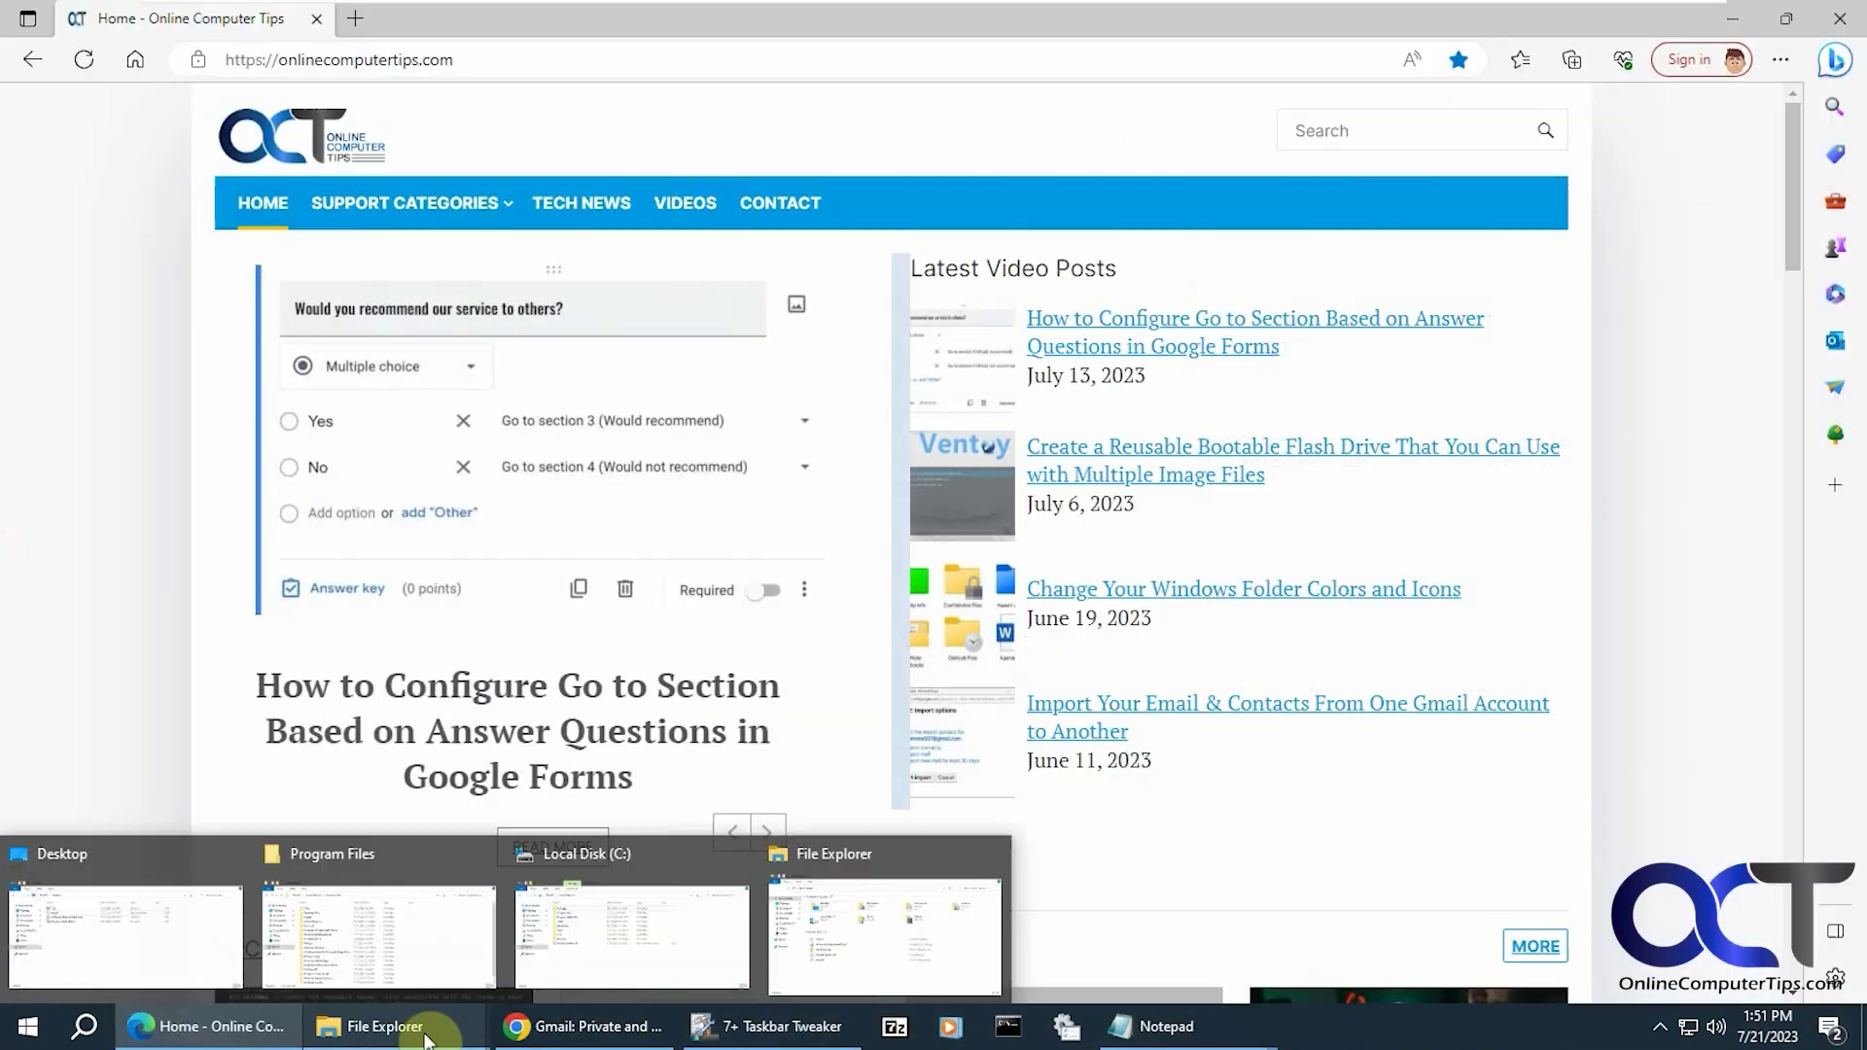
{"action": "scroll", "coordinate": [425, 1040], "scroll_direction": "down", "scroll_amount": 7}
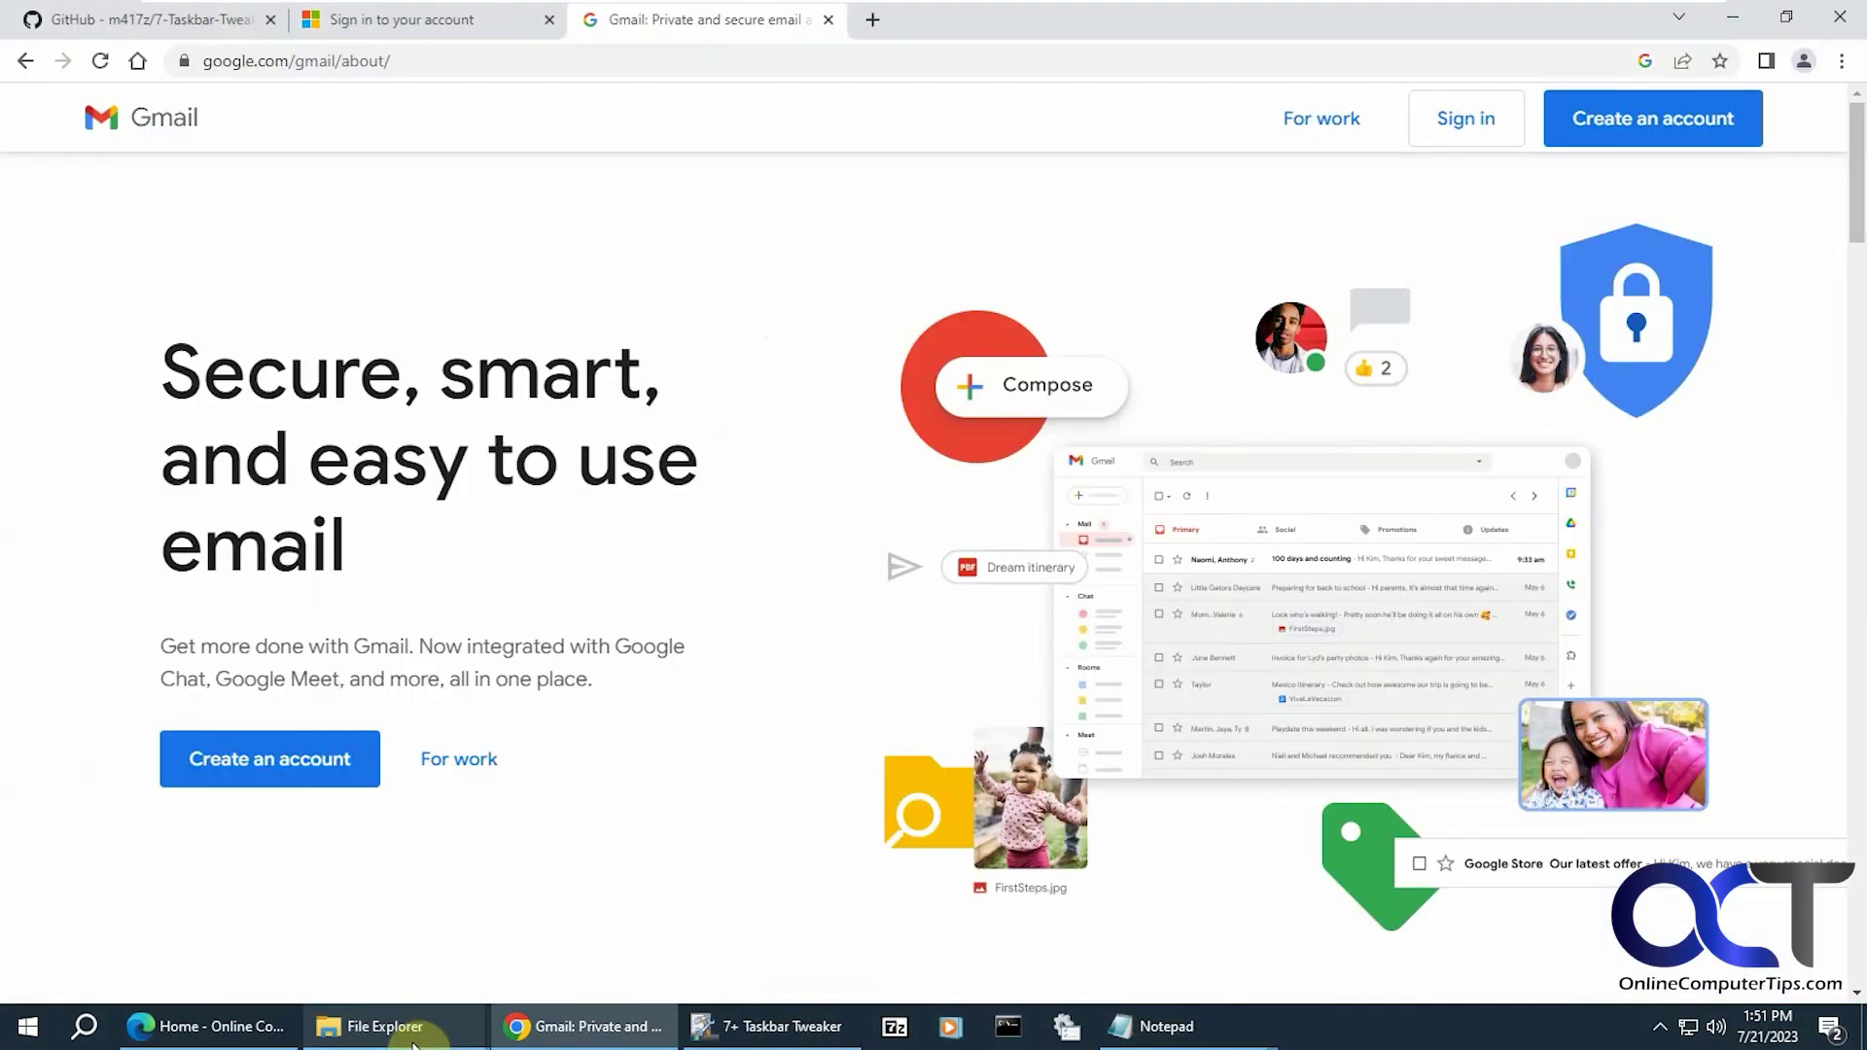
{"action": "scroll", "coordinate": [413, 1046], "scroll_direction": "down", "scroll_amount": 4}
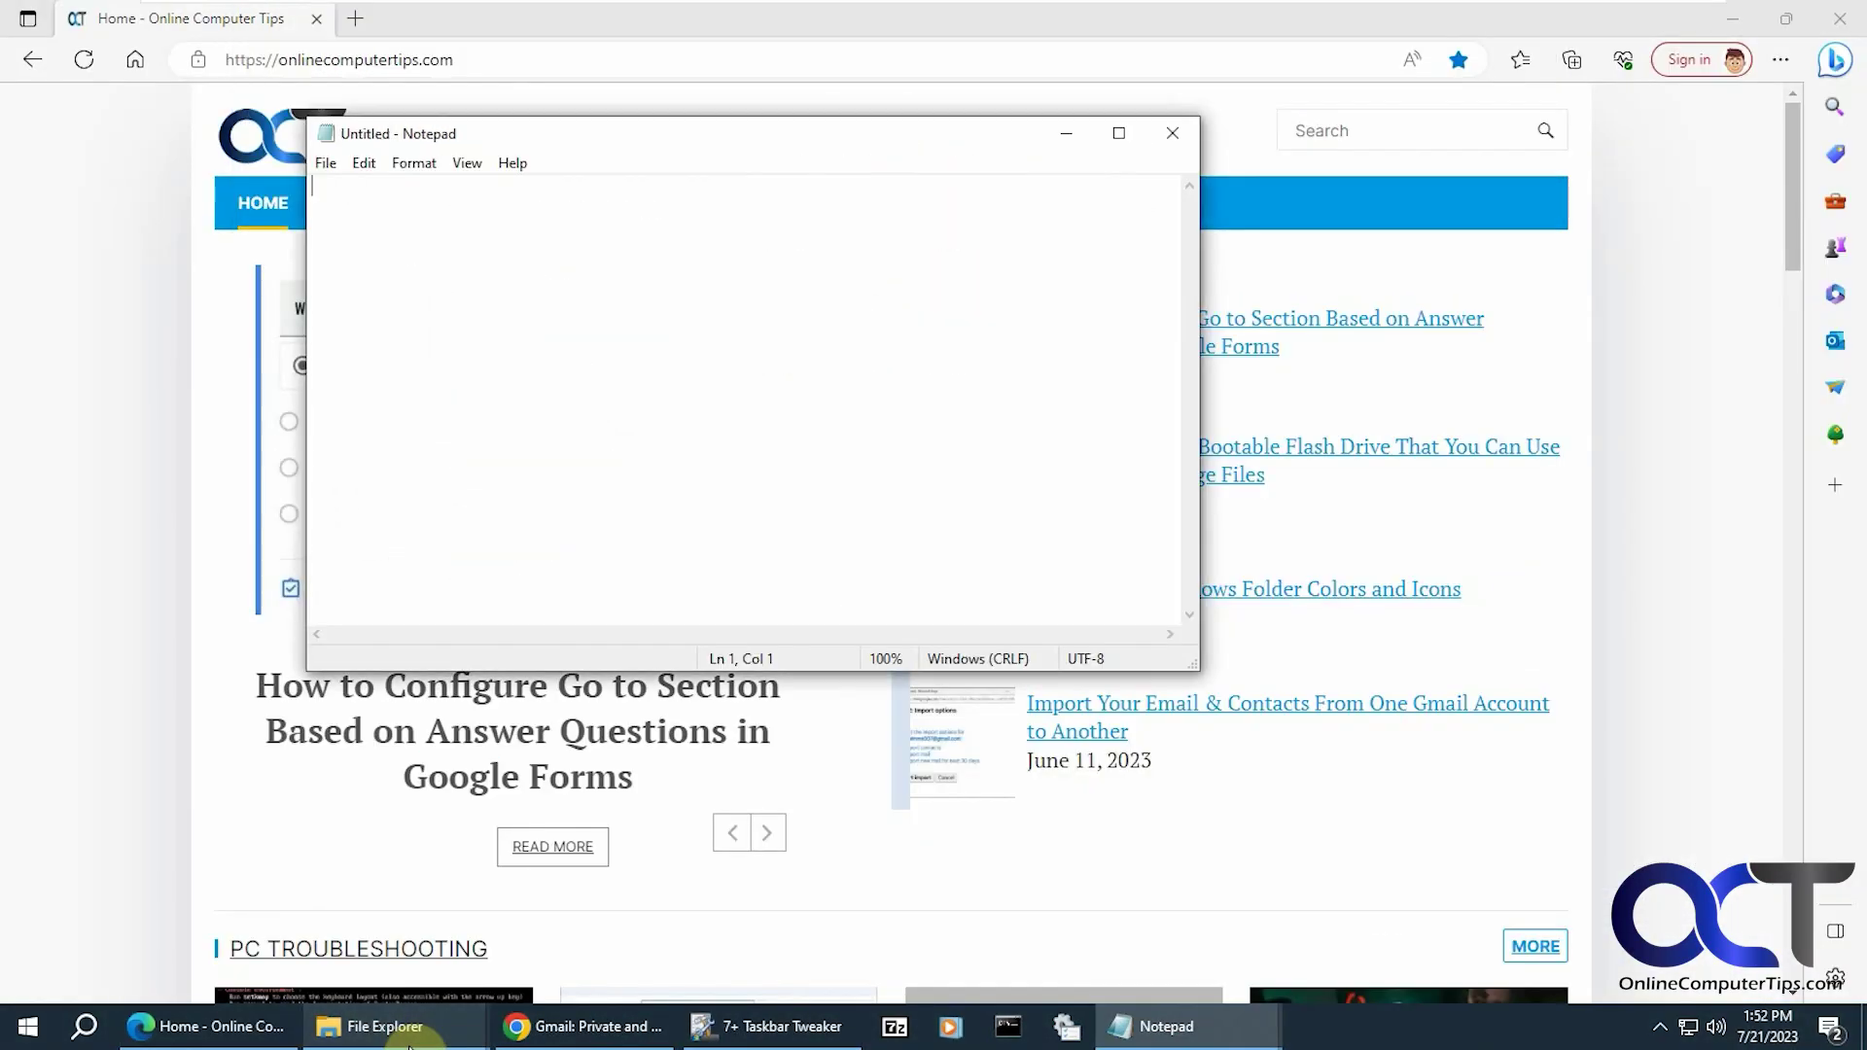
{"action": "left_click", "coordinate": [1860, 1029]}
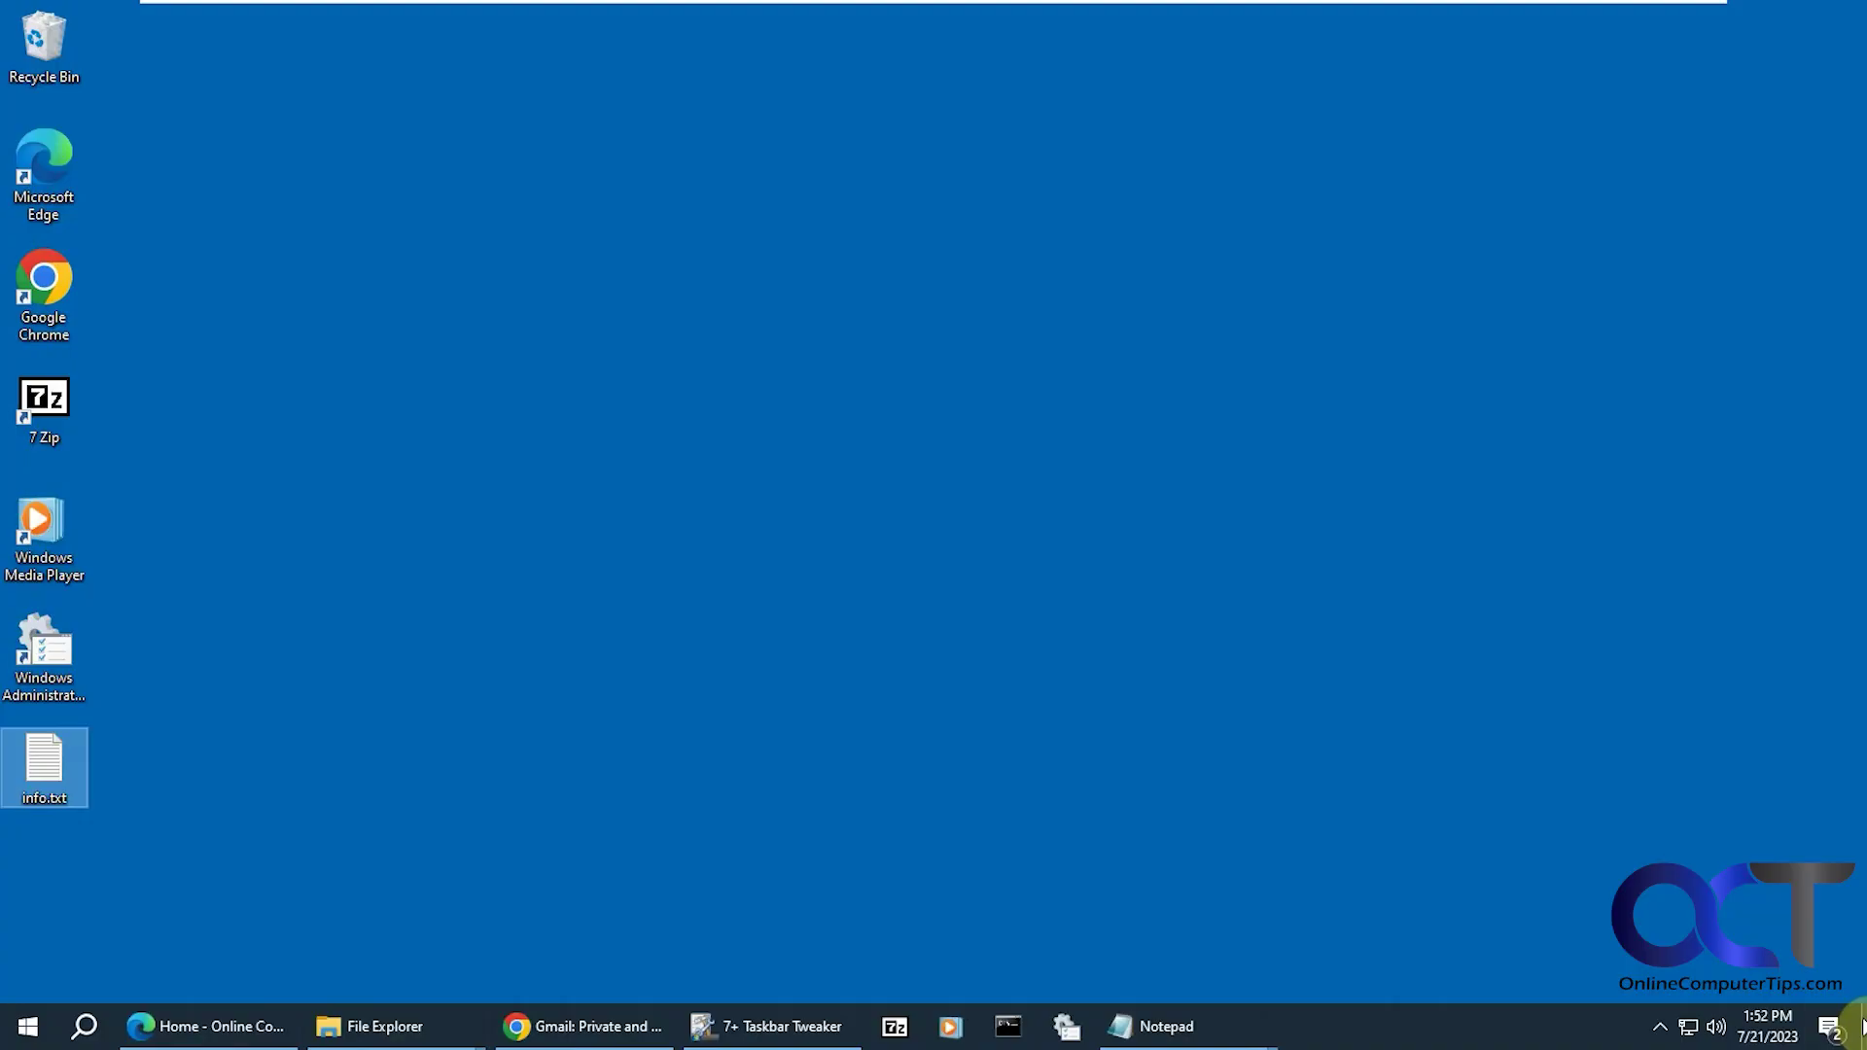
{"action": "left_click", "coordinate": [855, 1031]}
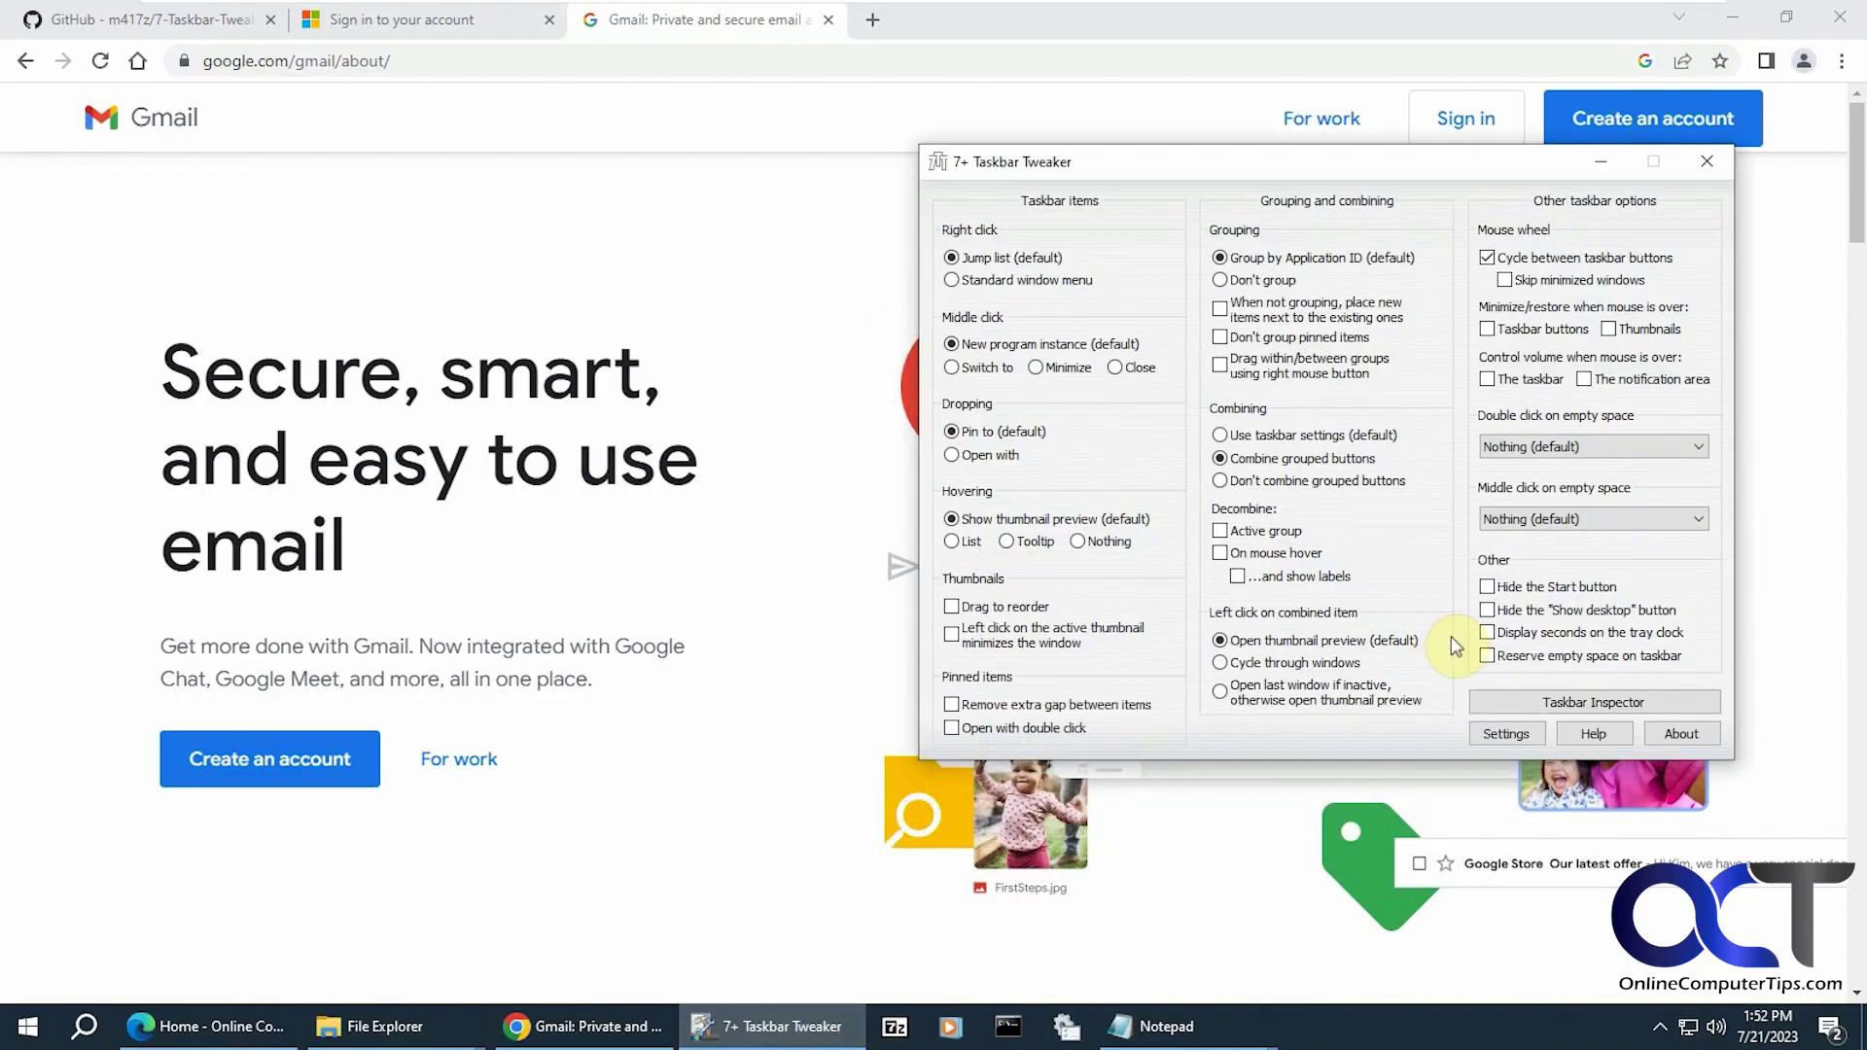
{"action": "left_click", "coordinate": [1716, 27]}
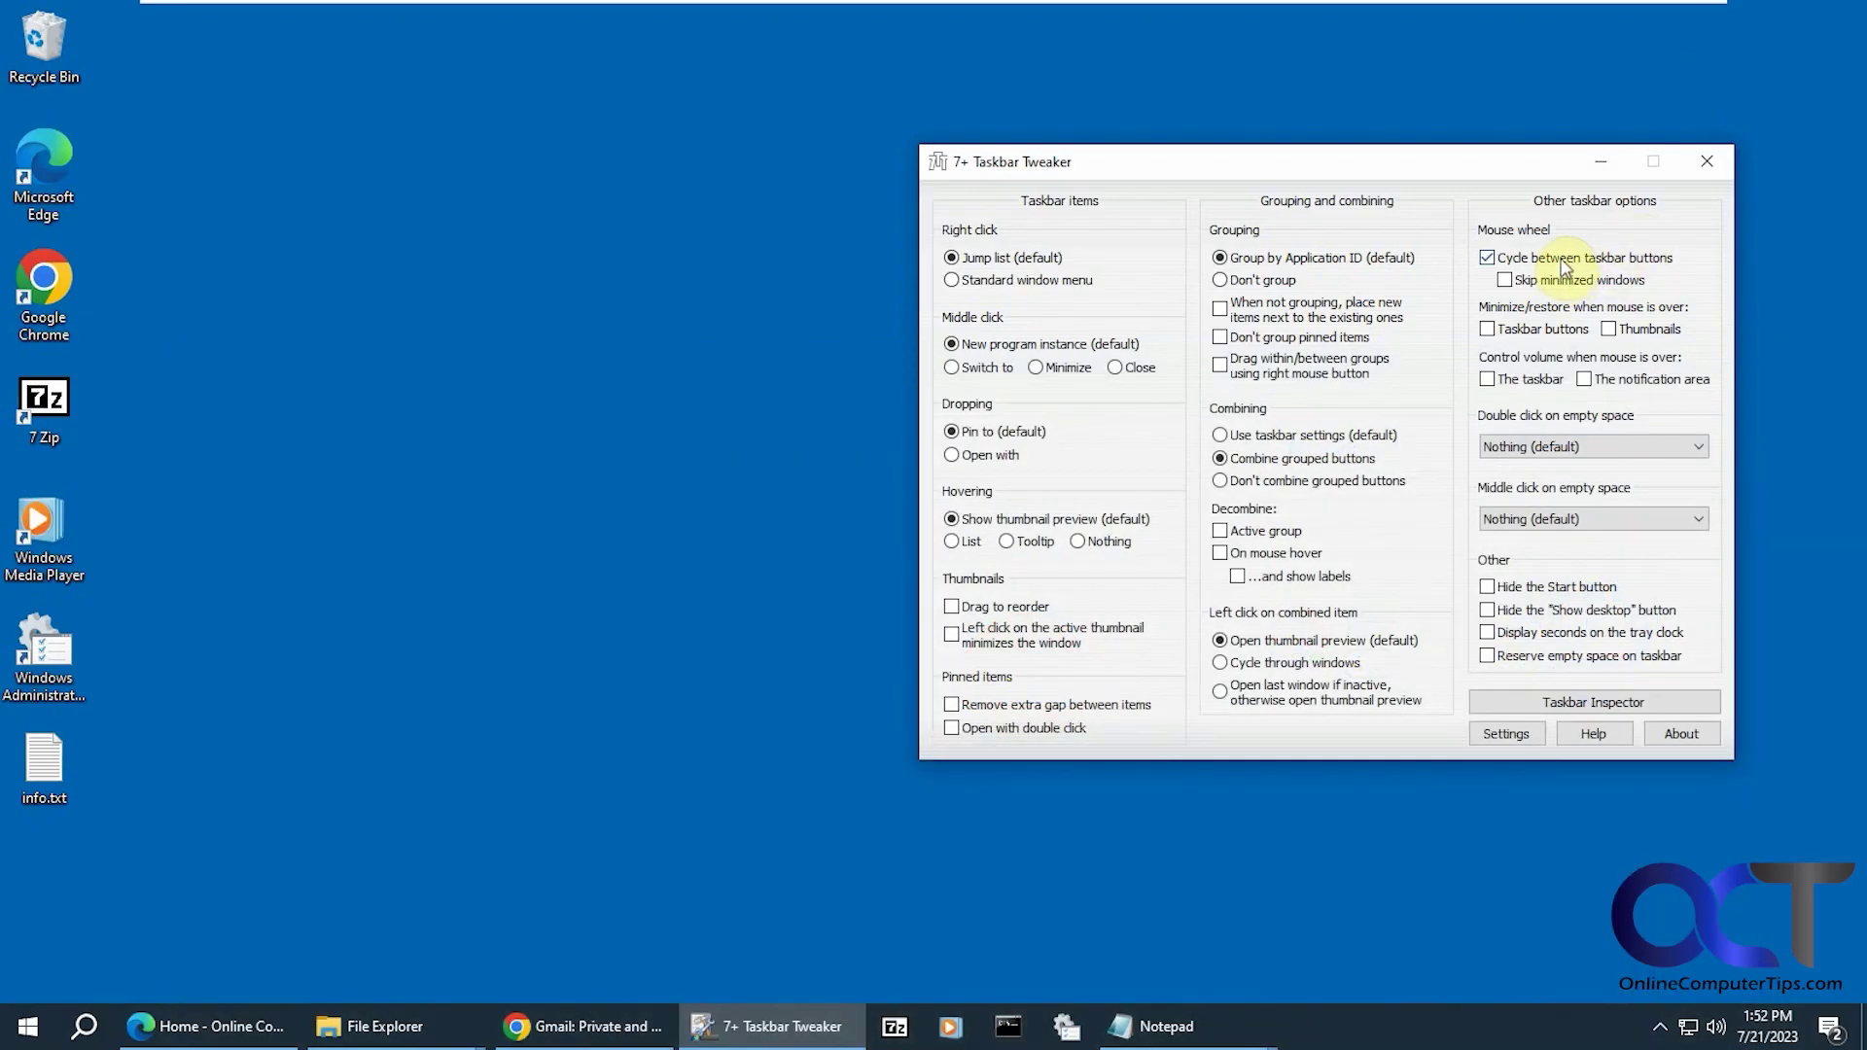
{"action": "left_click", "coordinate": [1562, 263]}
{"action": "left_click", "coordinate": [1537, 381]}
{"action": "scroll", "coordinate": [1420, 1041], "scroll_direction": "up", "scroll_amount": 2}
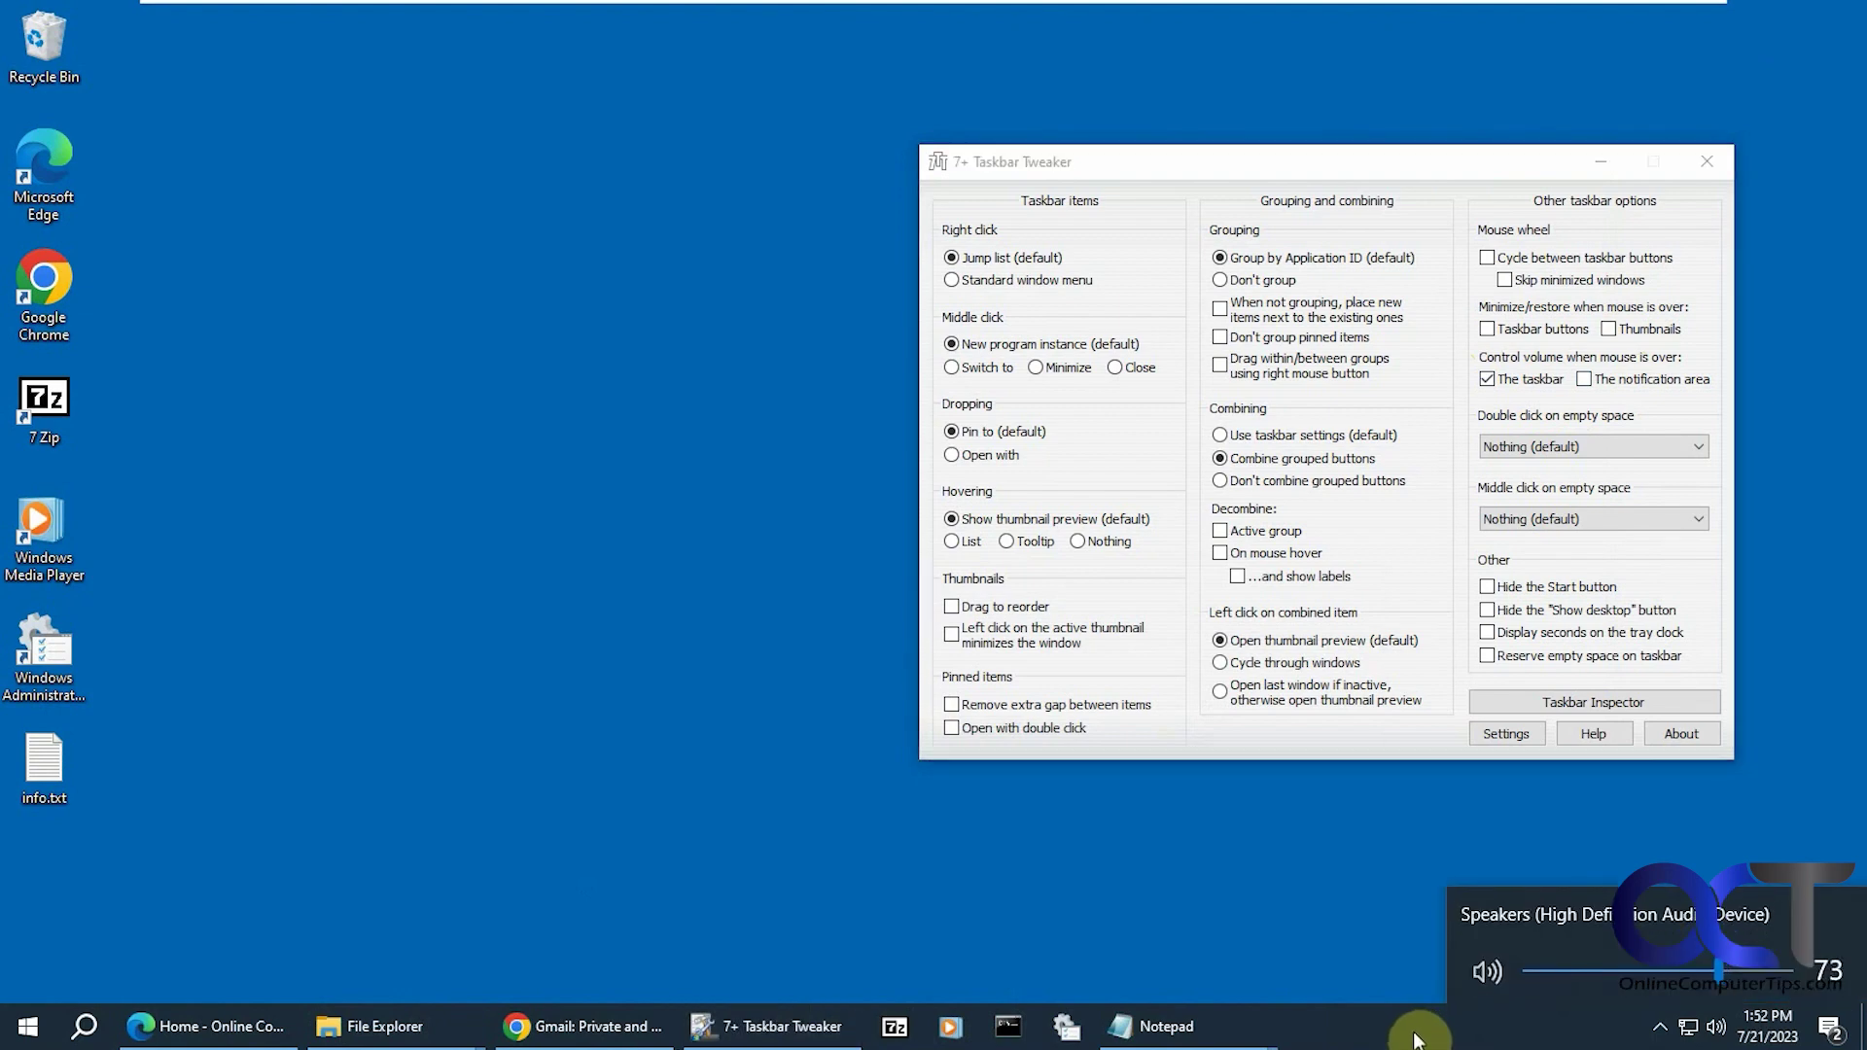
{"action": "scroll", "coordinate": [1411, 1040], "scroll_direction": "down", "scroll_amount": 2}
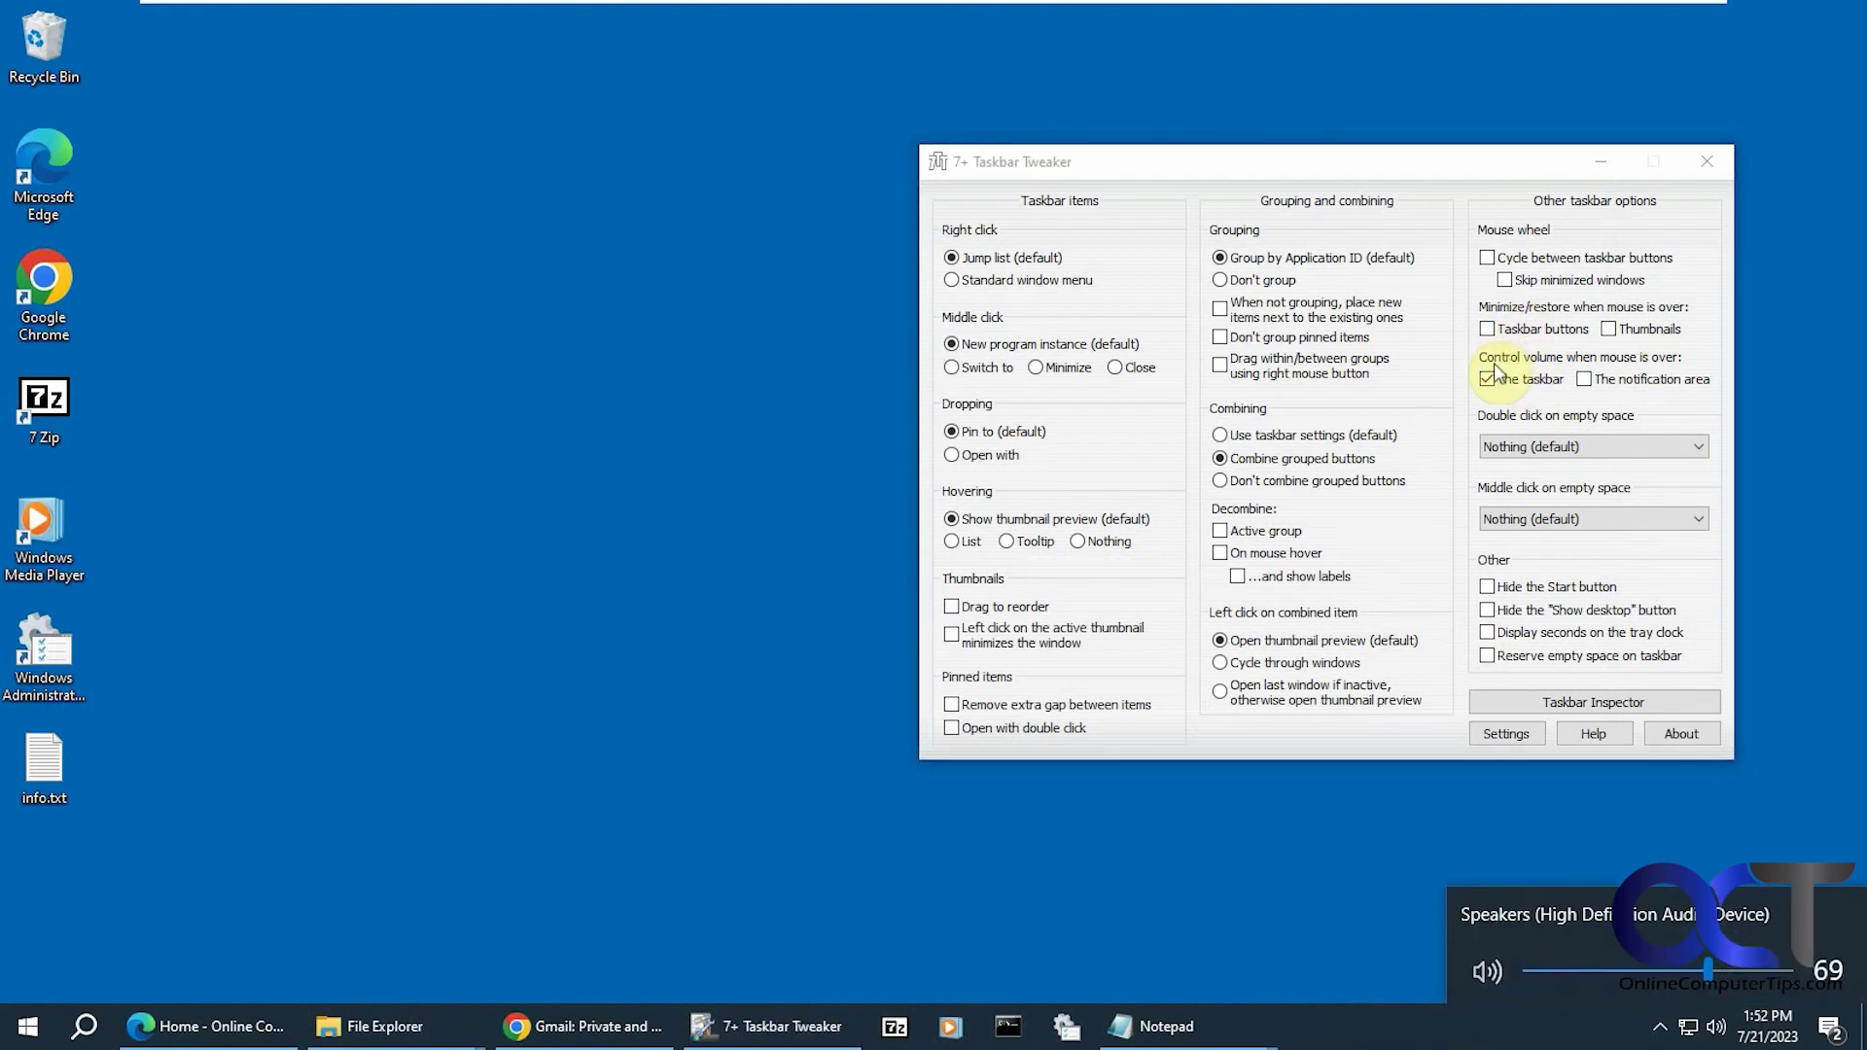
{"action": "left_click", "coordinate": [1532, 386]}
{"action": "left_click", "coordinate": [1584, 379]}
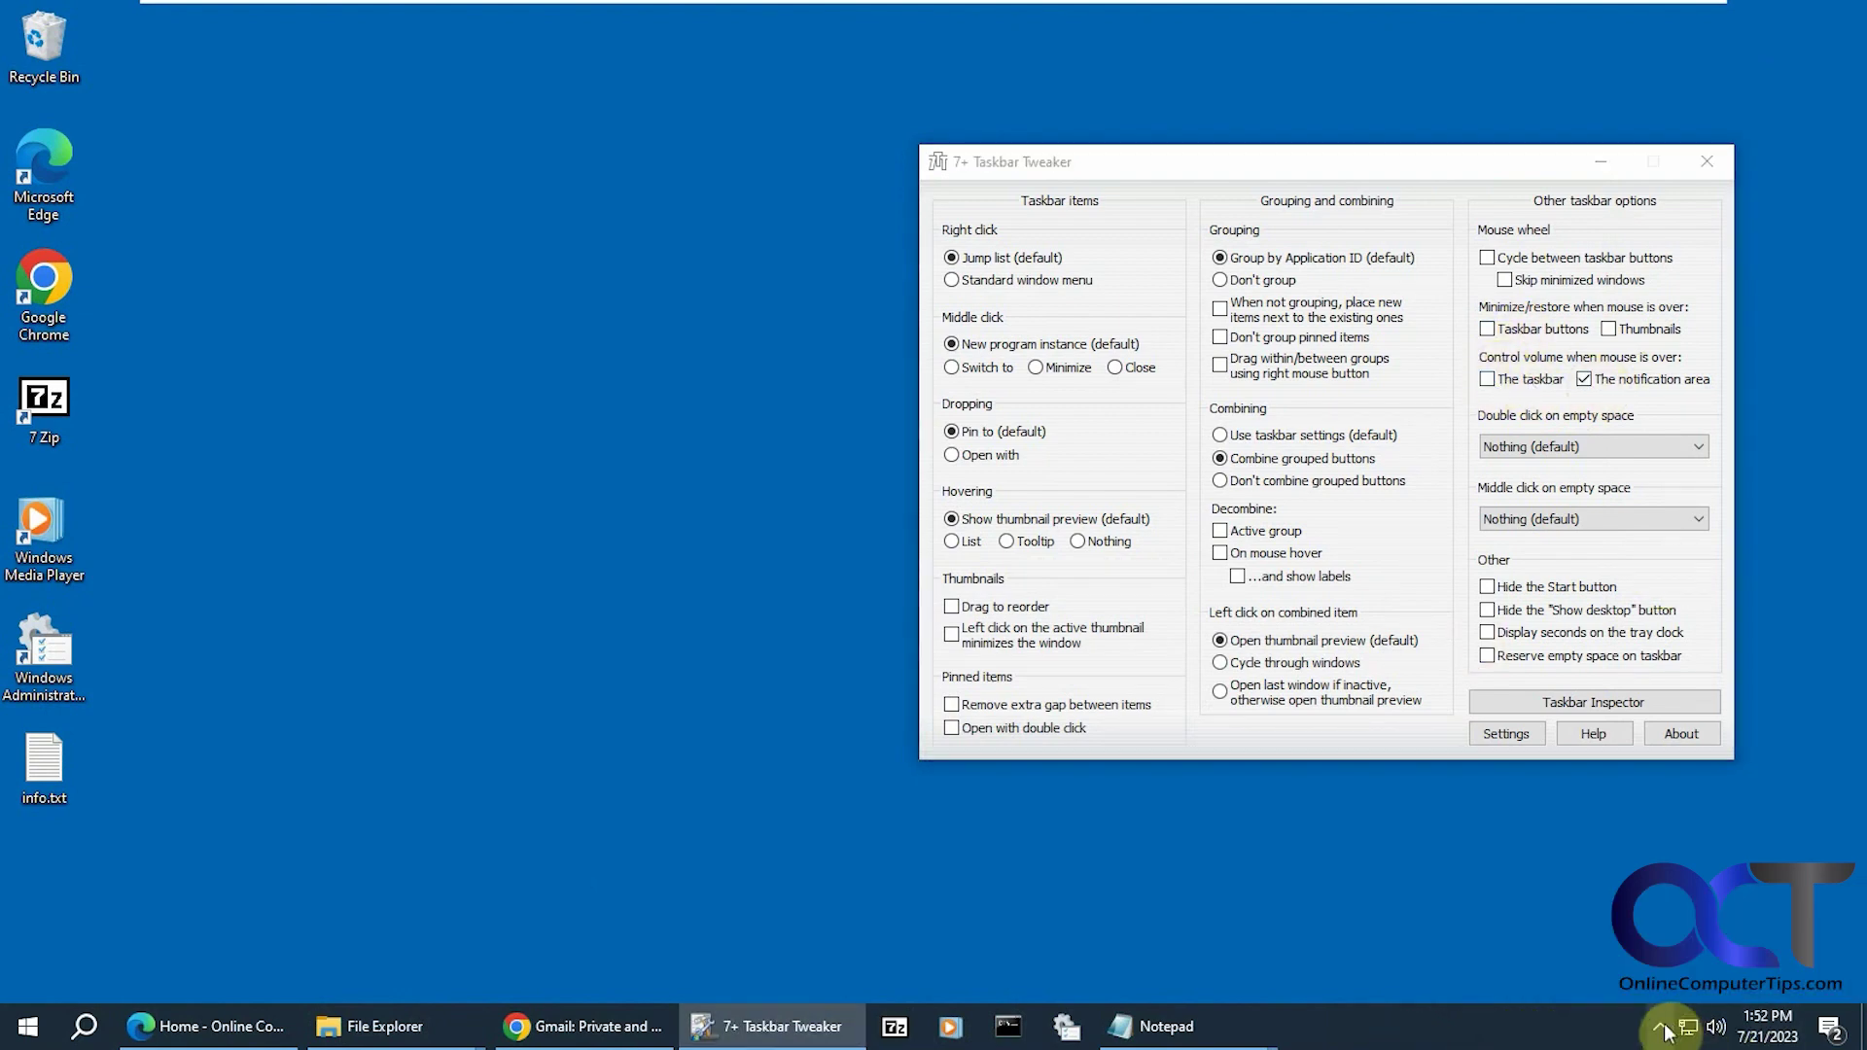
{"action": "scroll", "coordinate": [1665, 1037], "scroll_direction": "up", "scroll_amount": 2}
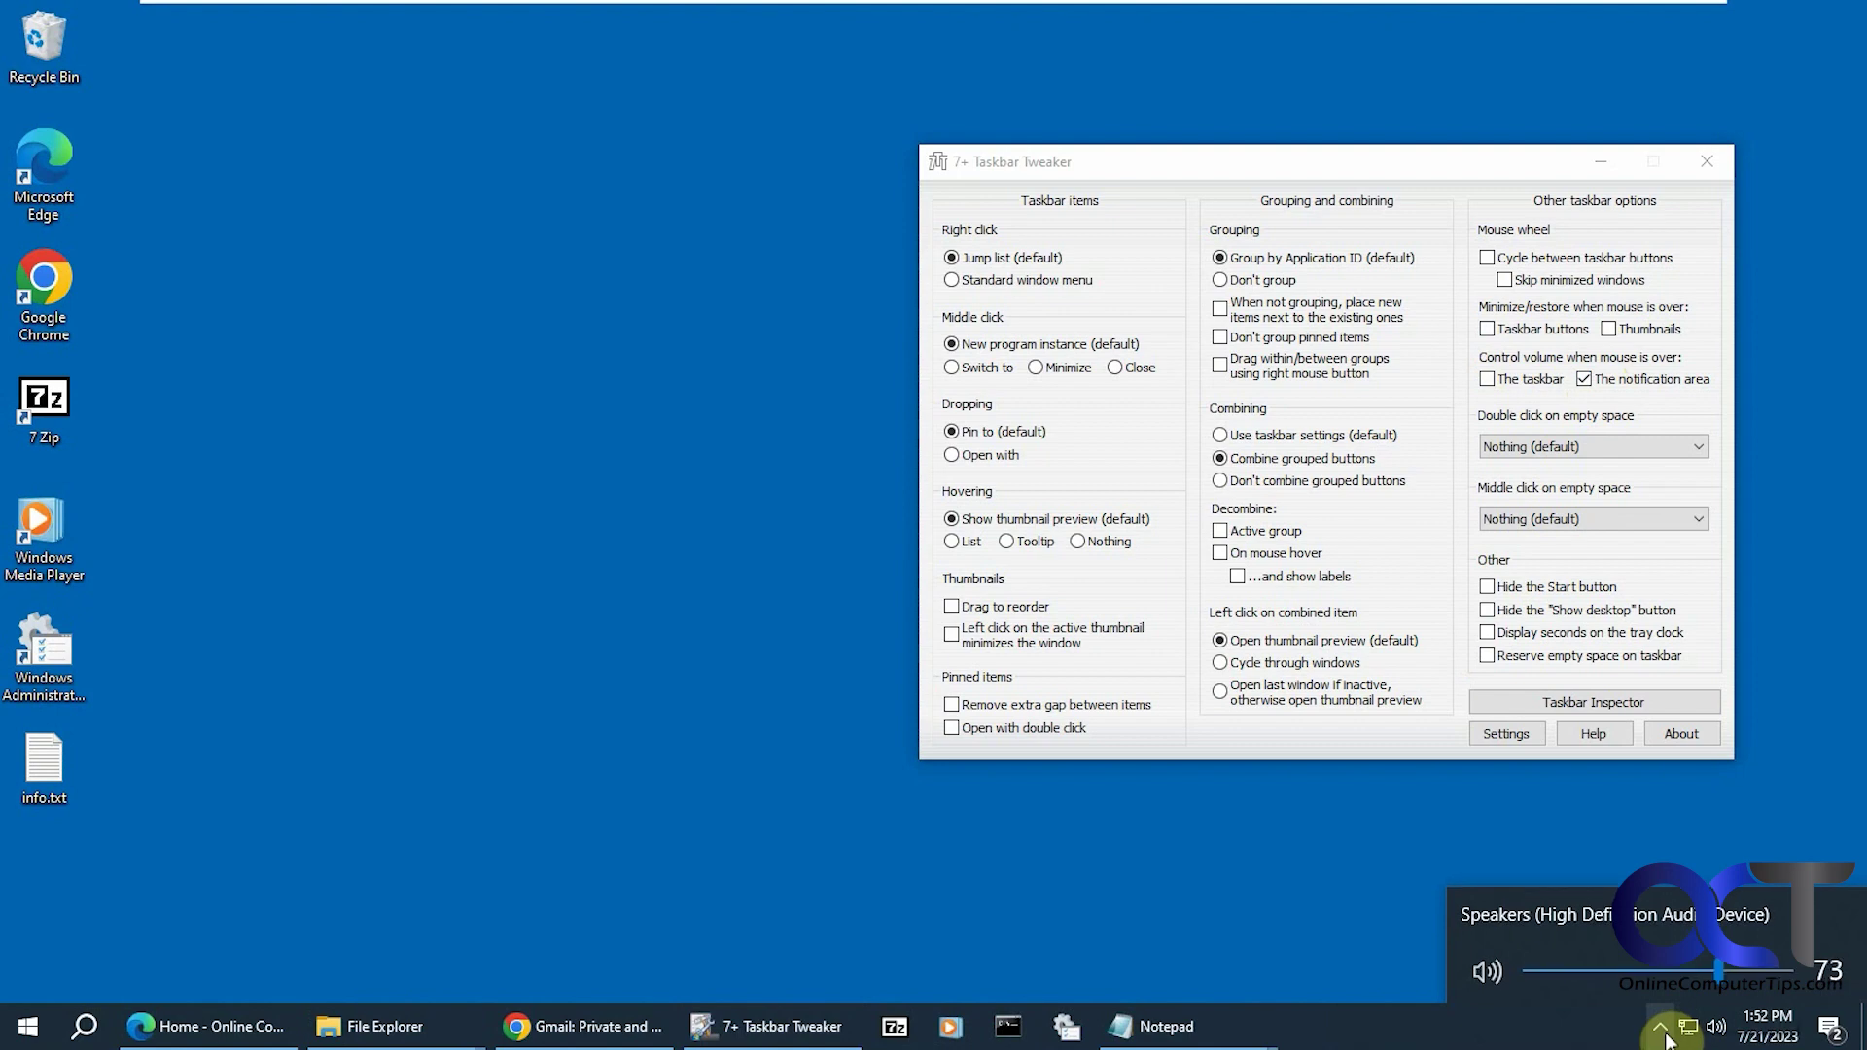
{"action": "left_click", "coordinate": [1586, 381]}
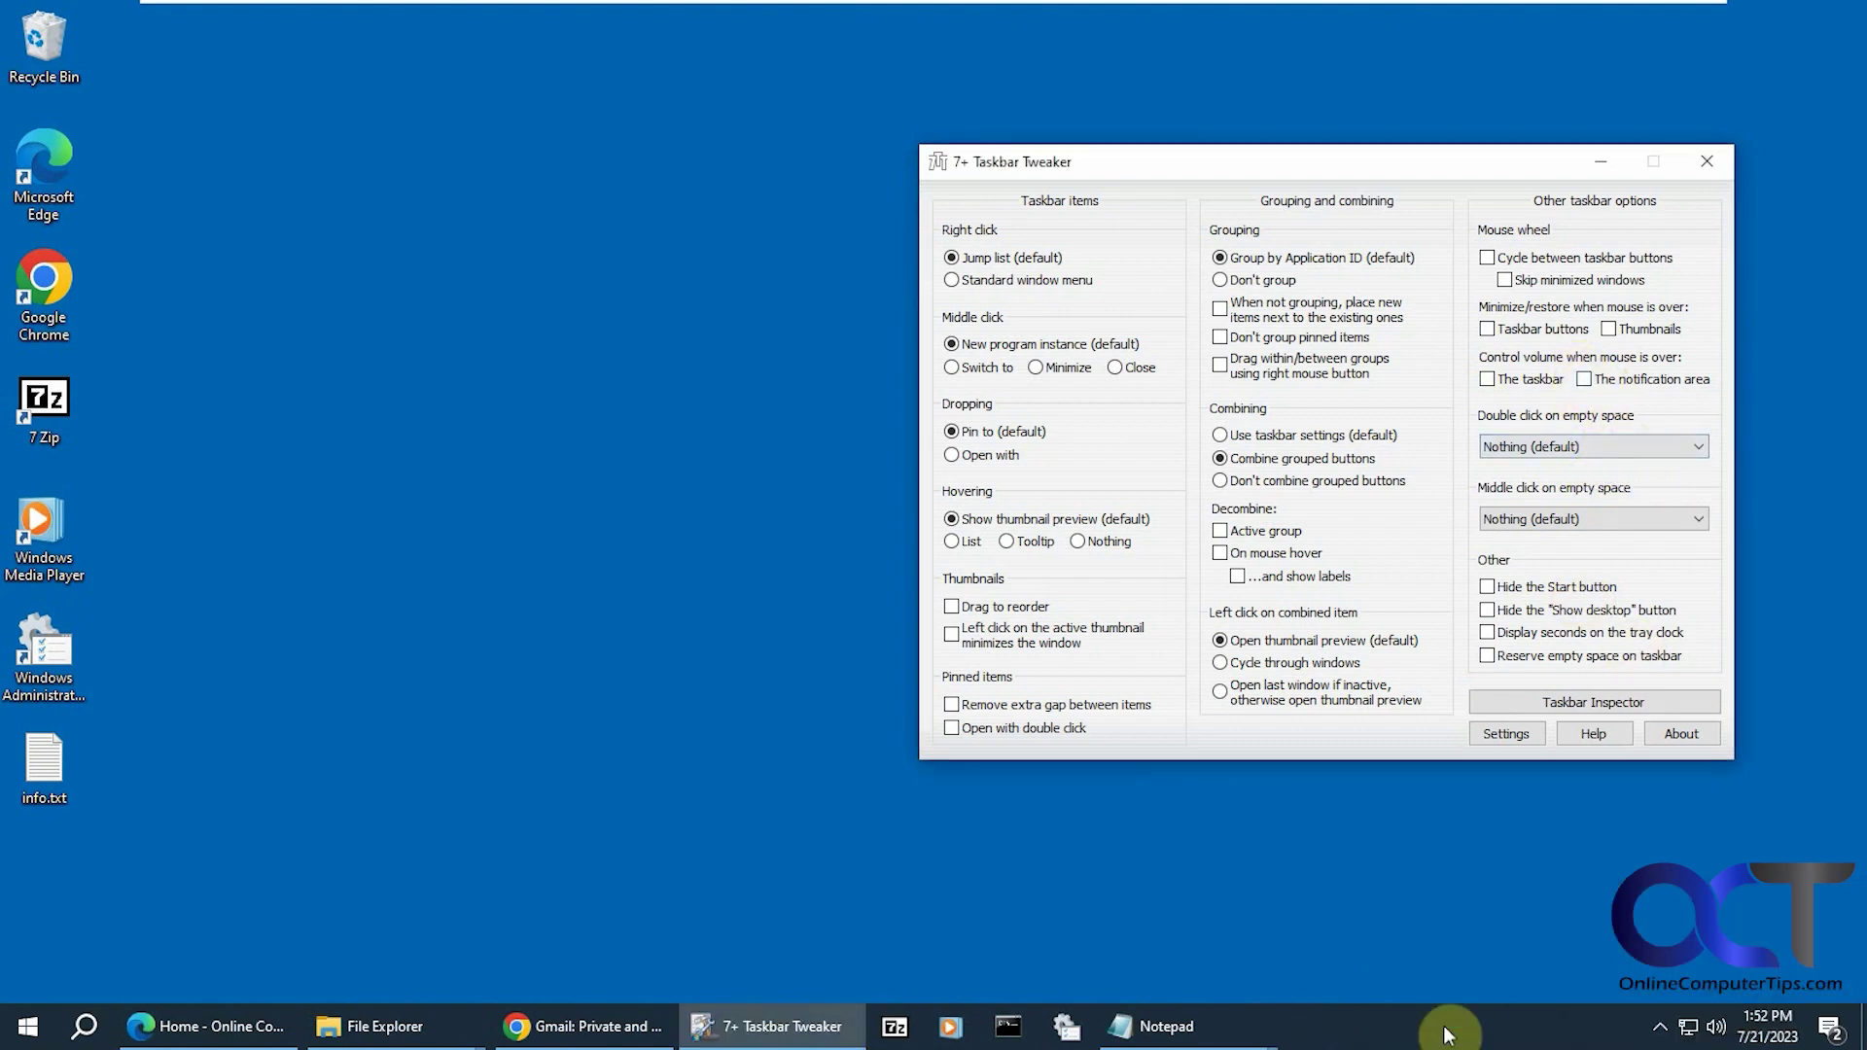
{"action": "left_click", "coordinate": [1608, 451]}
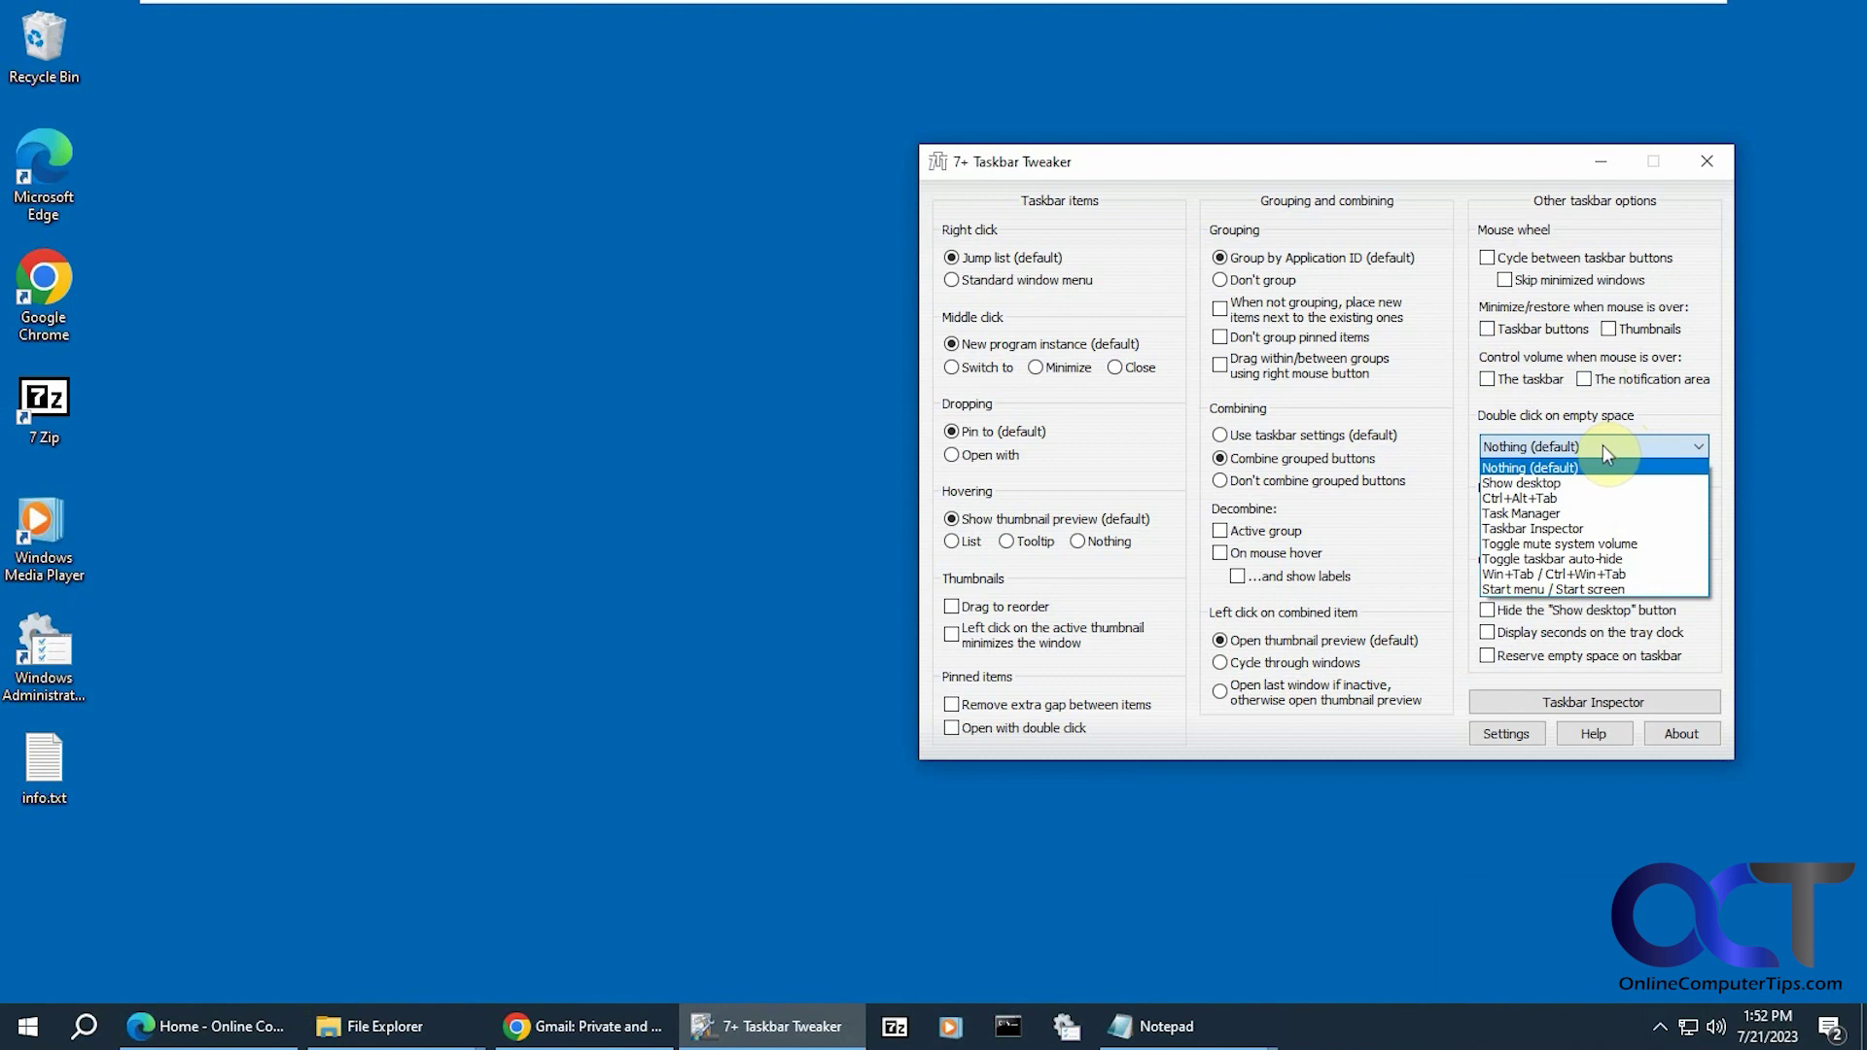
{"action": "left_click", "coordinate": [1571, 512]}
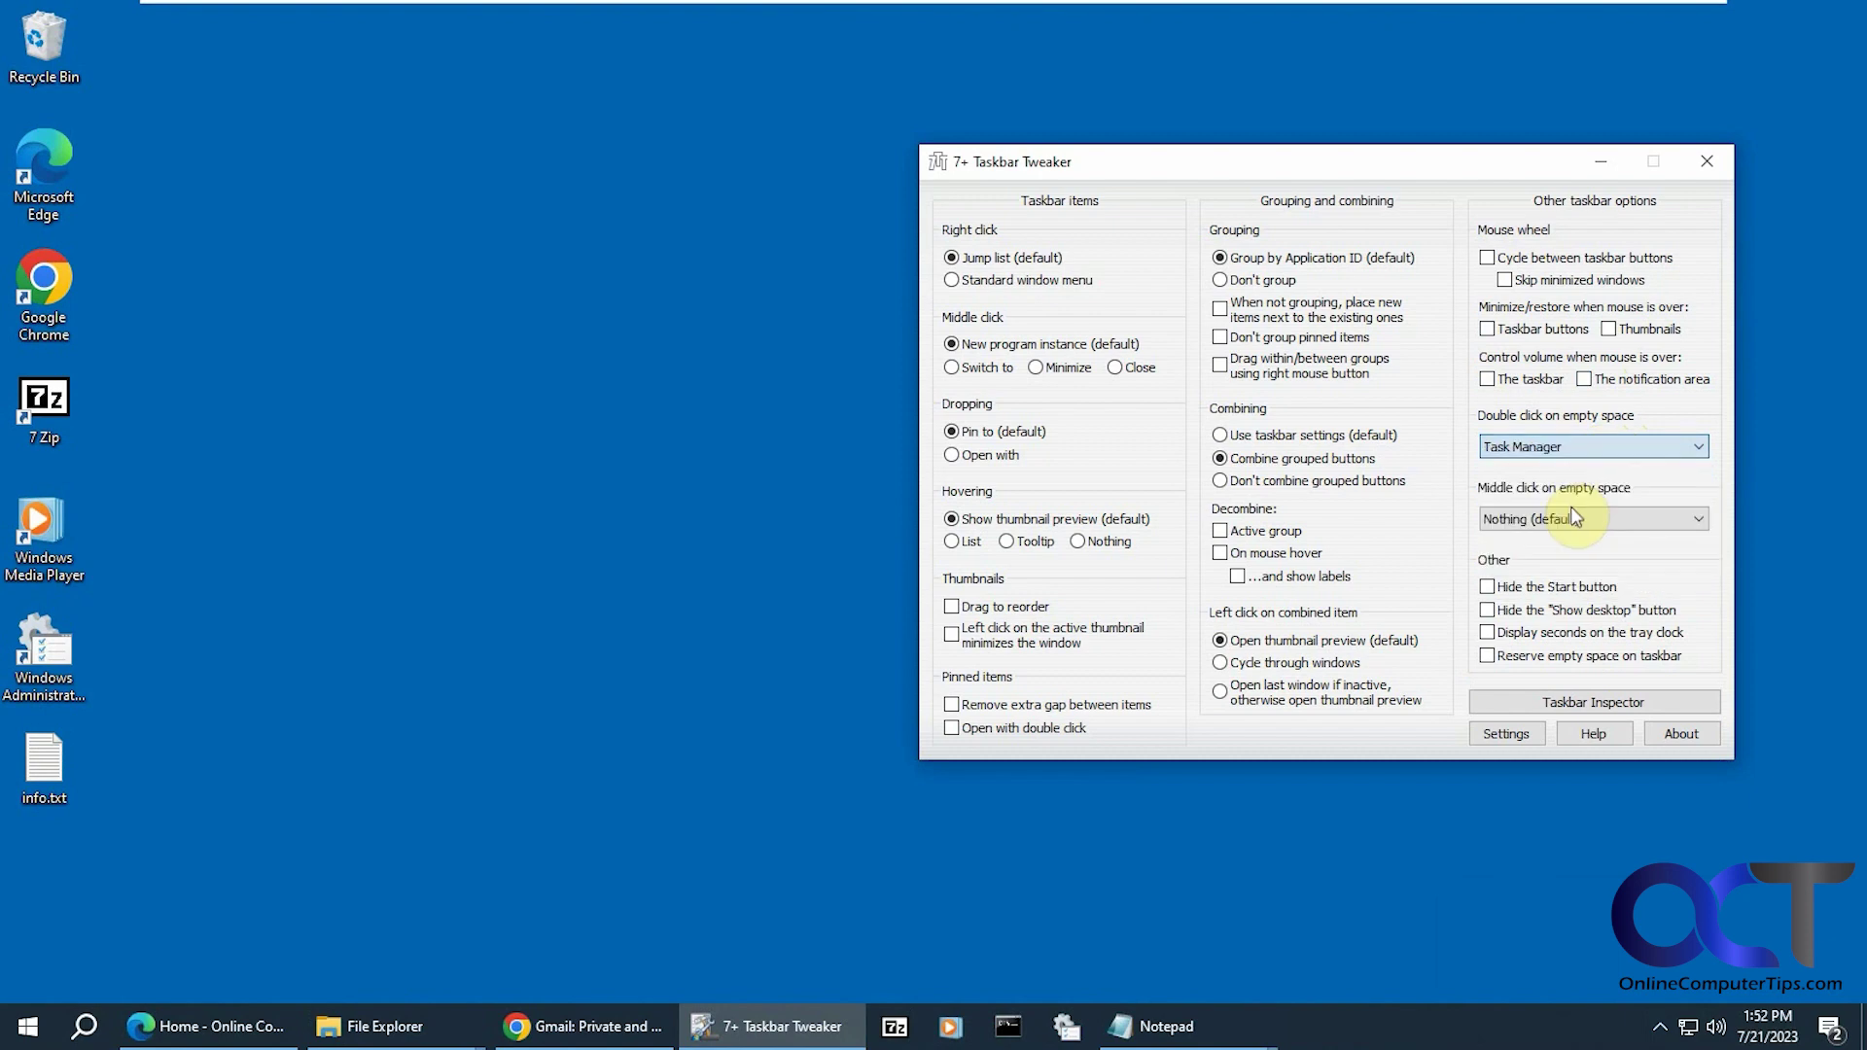
{"action": "double_click", "coordinate": [1428, 1023]}
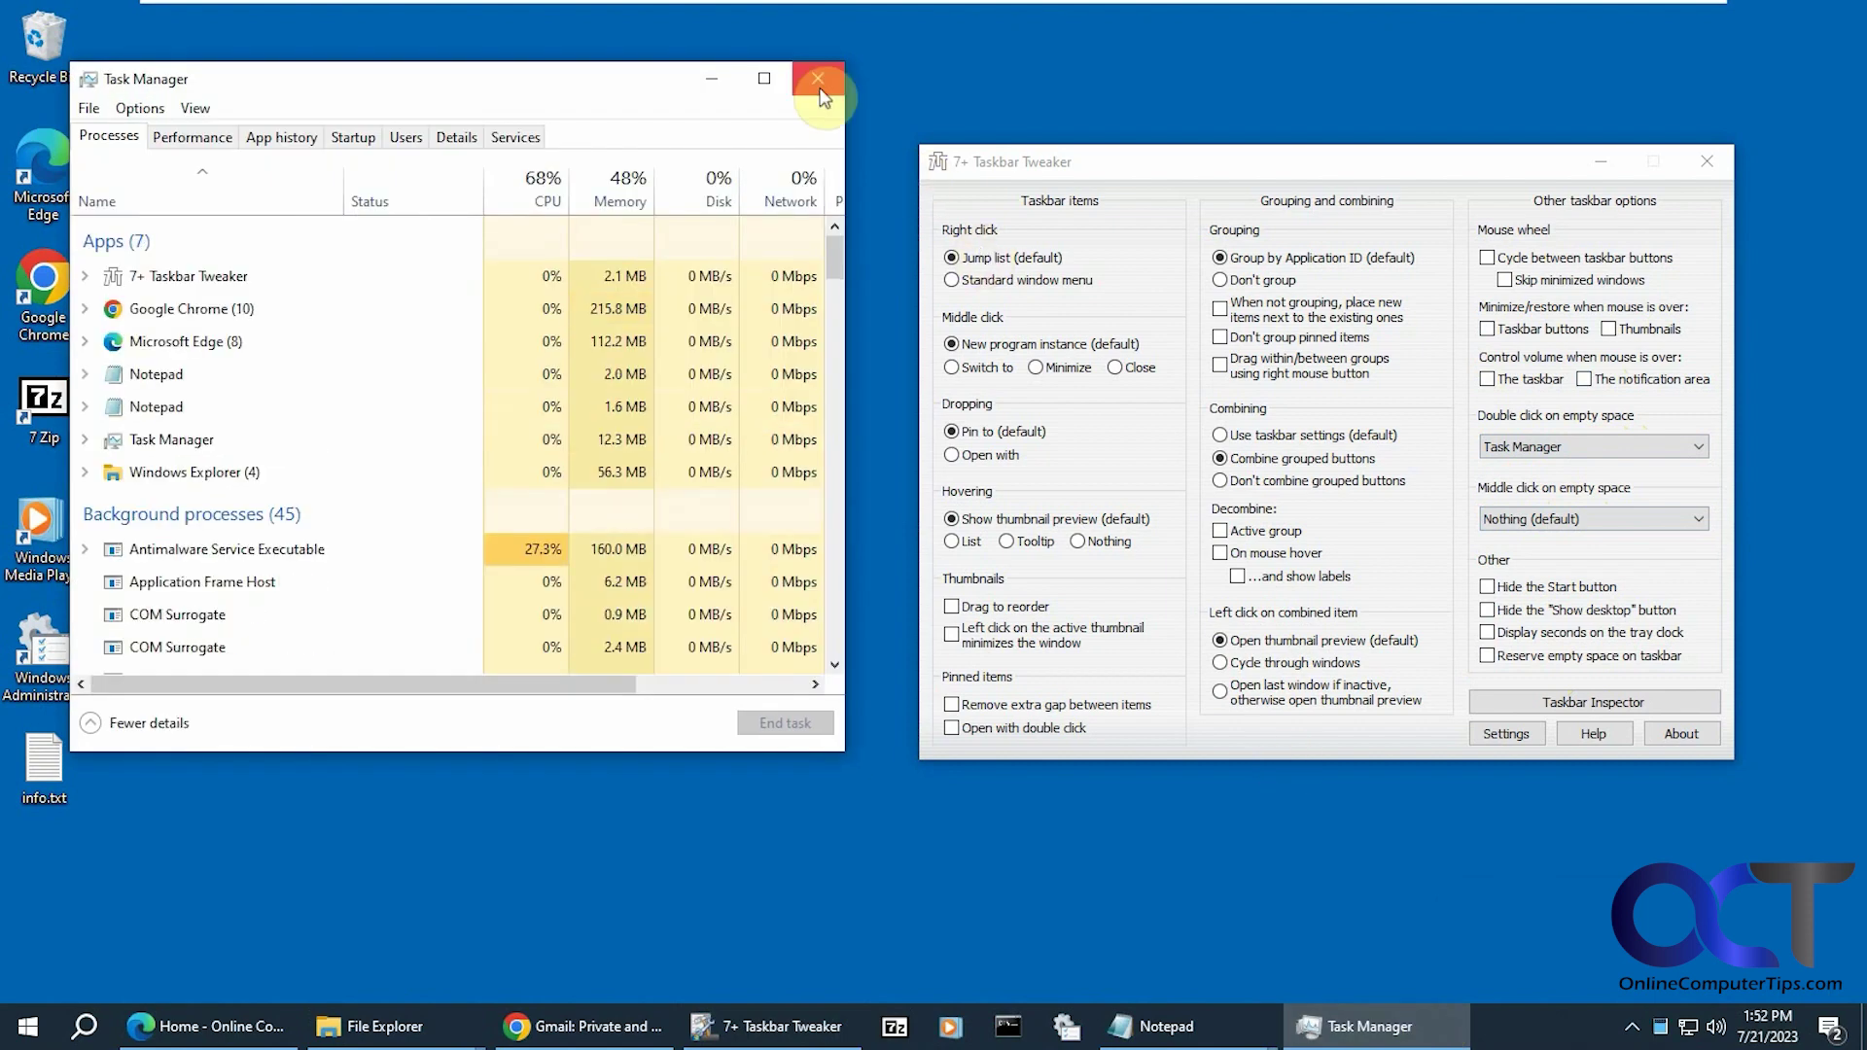
{"action": "left_click", "coordinate": [818, 80]}
{"action": "left_click", "coordinate": [1563, 447]}
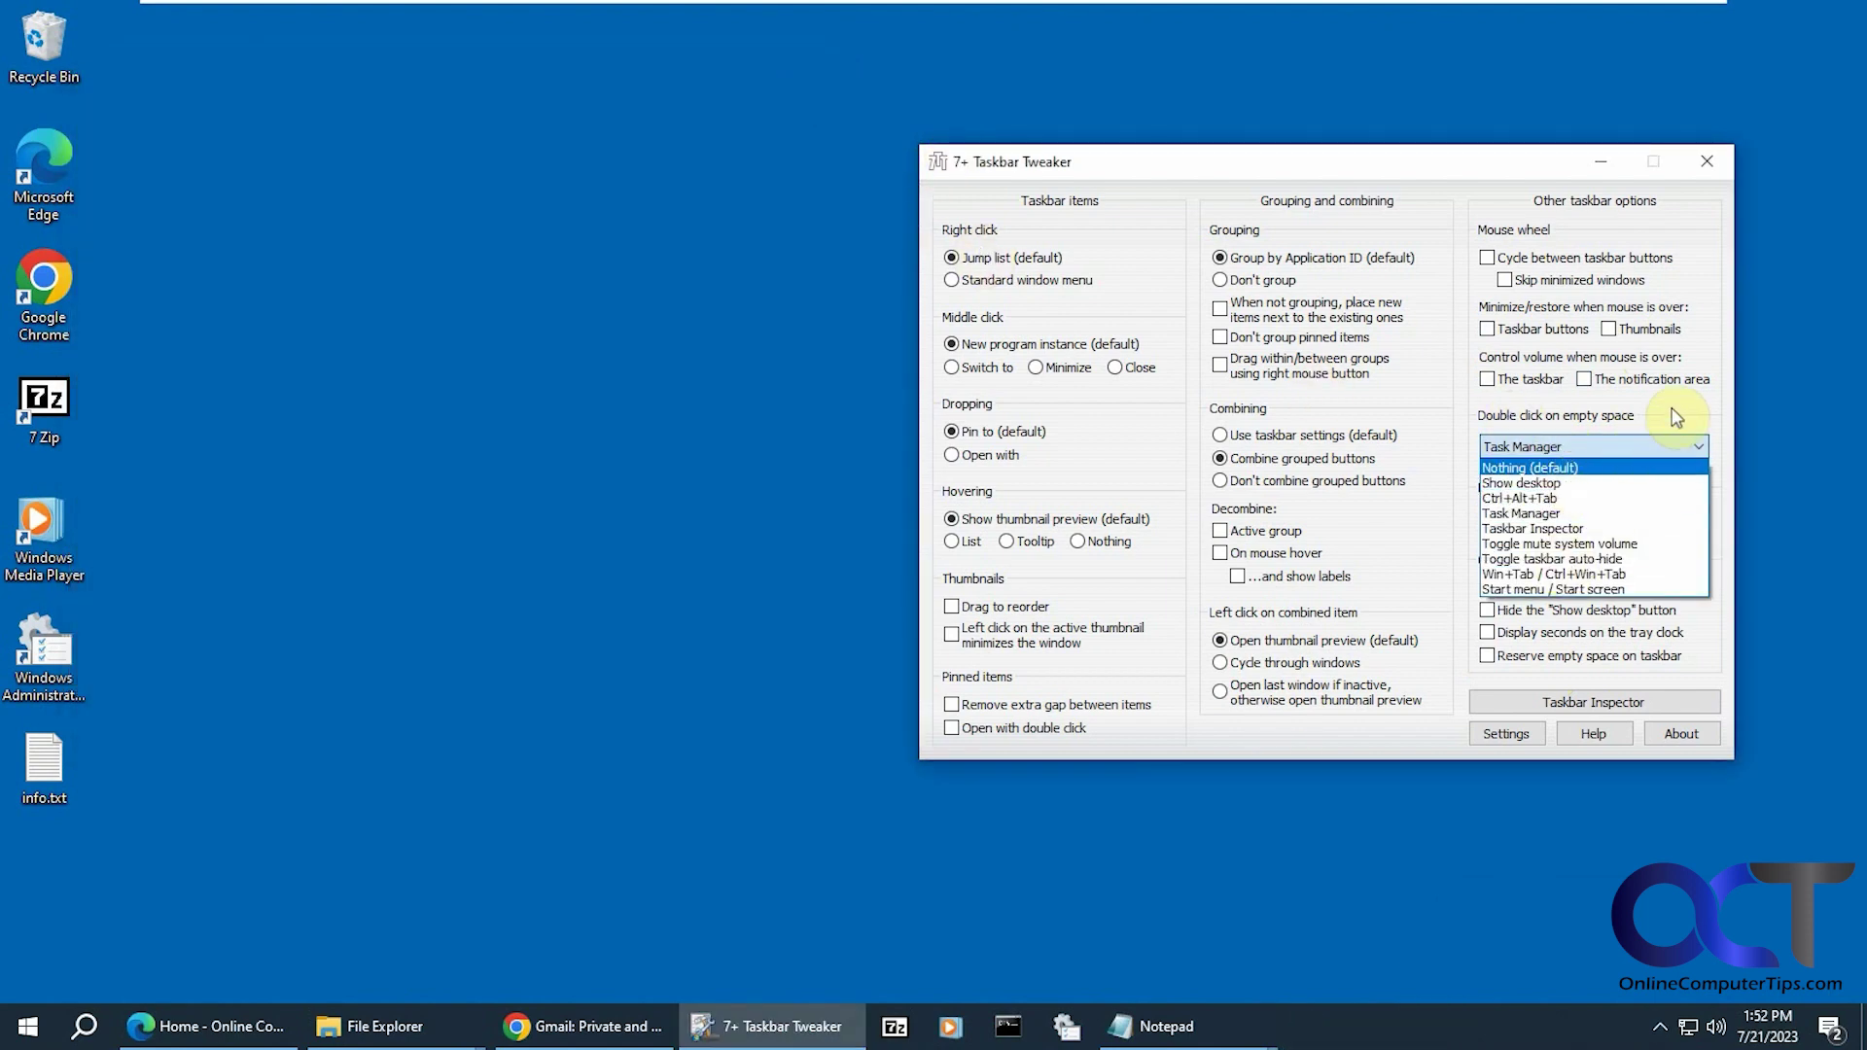
{"action": "left_click", "coordinate": [1679, 416]}
{"action": "left_click", "coordinate": [1642, 448]}
{"action": "left_click", "coordinate": [1556, 468]}
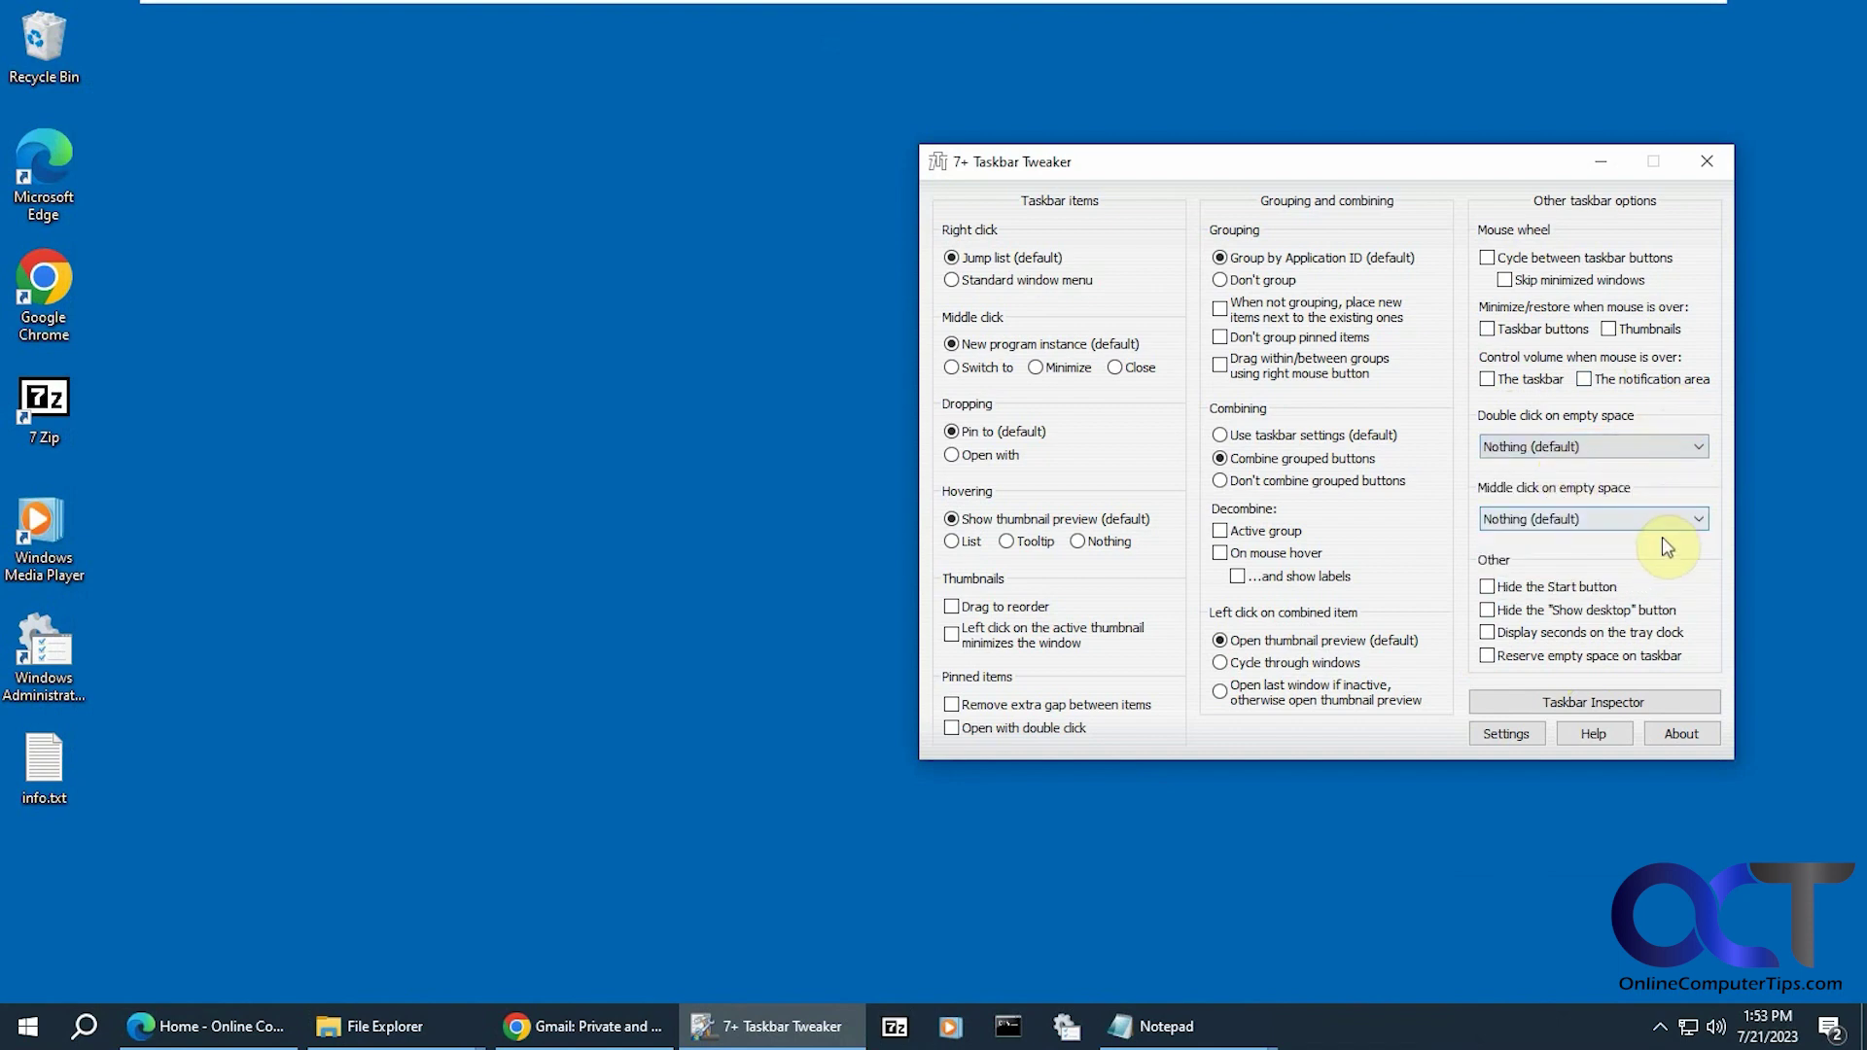
{"action": "left_click", "coordinate": [1563, 590]}
{"action": "left_click", "coordinate": [1563, 589]}
{"action": "left_click", "coordinate": [1570, 613]}
{"action": "left_click", "coordinate": [1569, 614]}
{"action": "left_click", "coordinate": [1566, 635]}
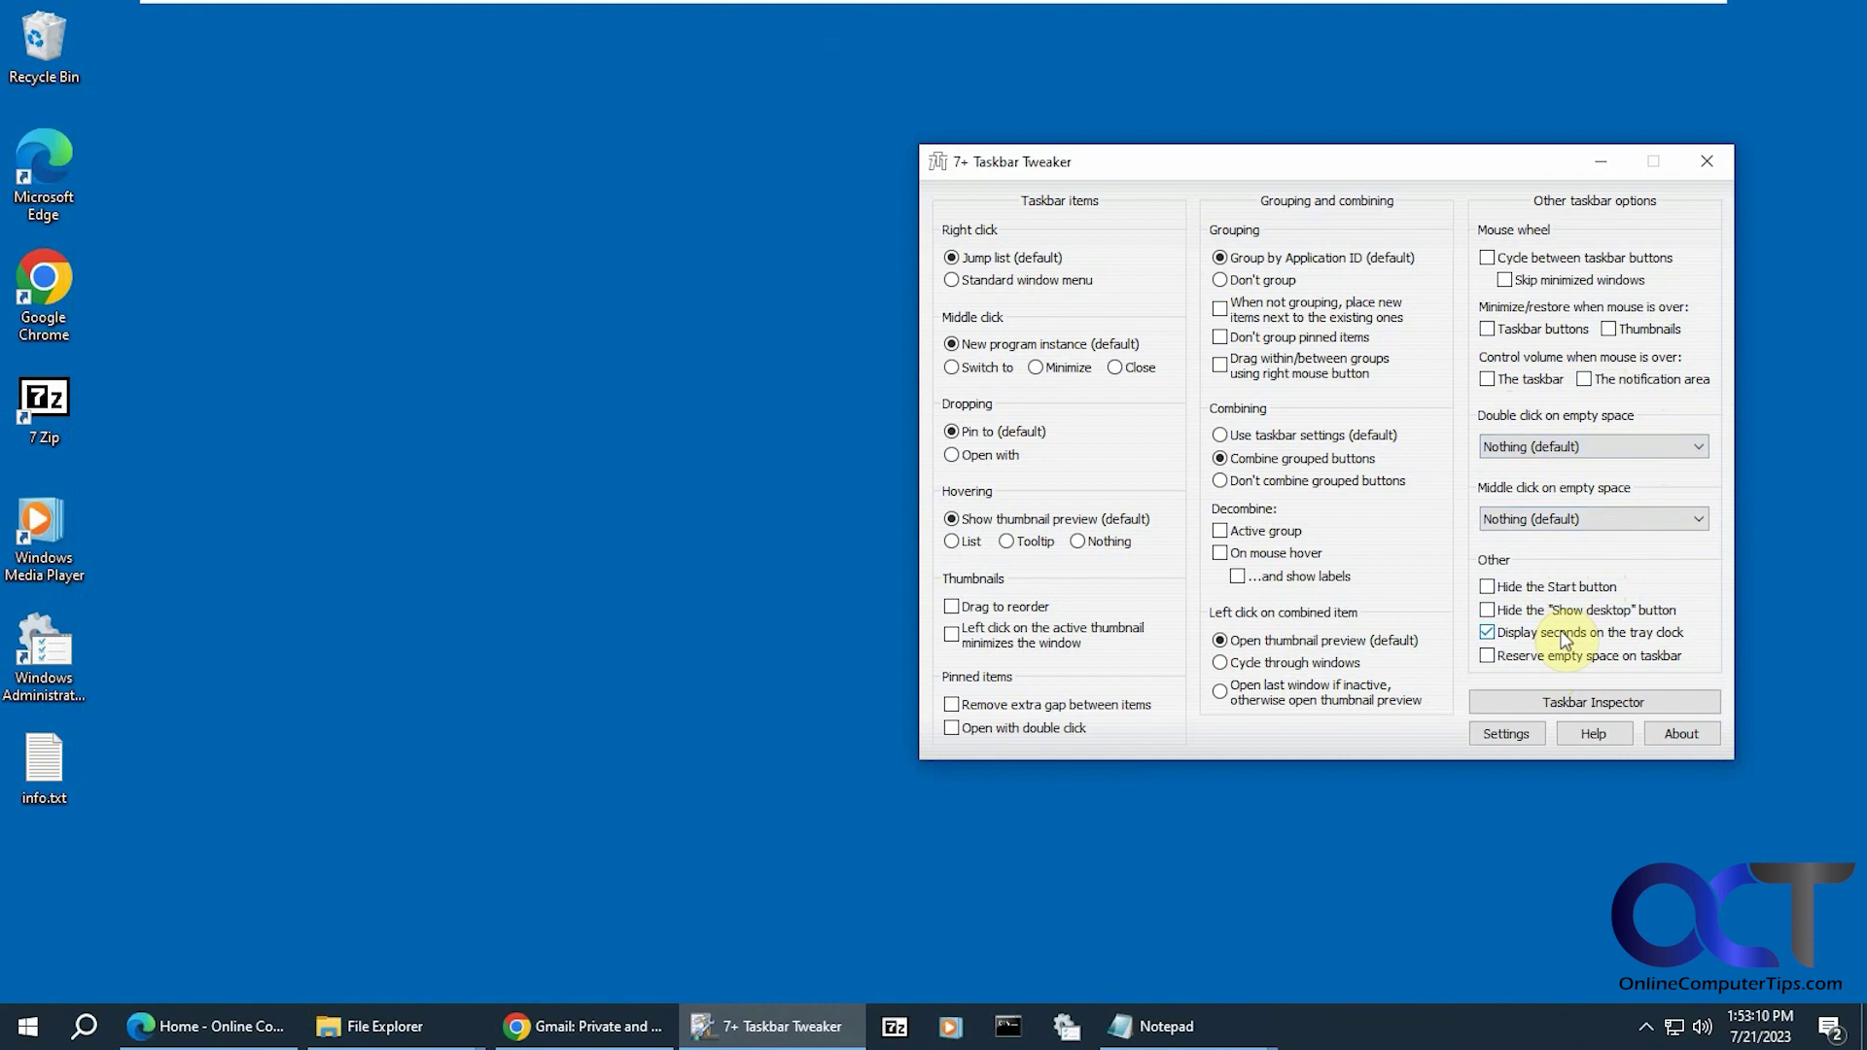
{"action": "left_click", "coordinate": [1565, 635]}
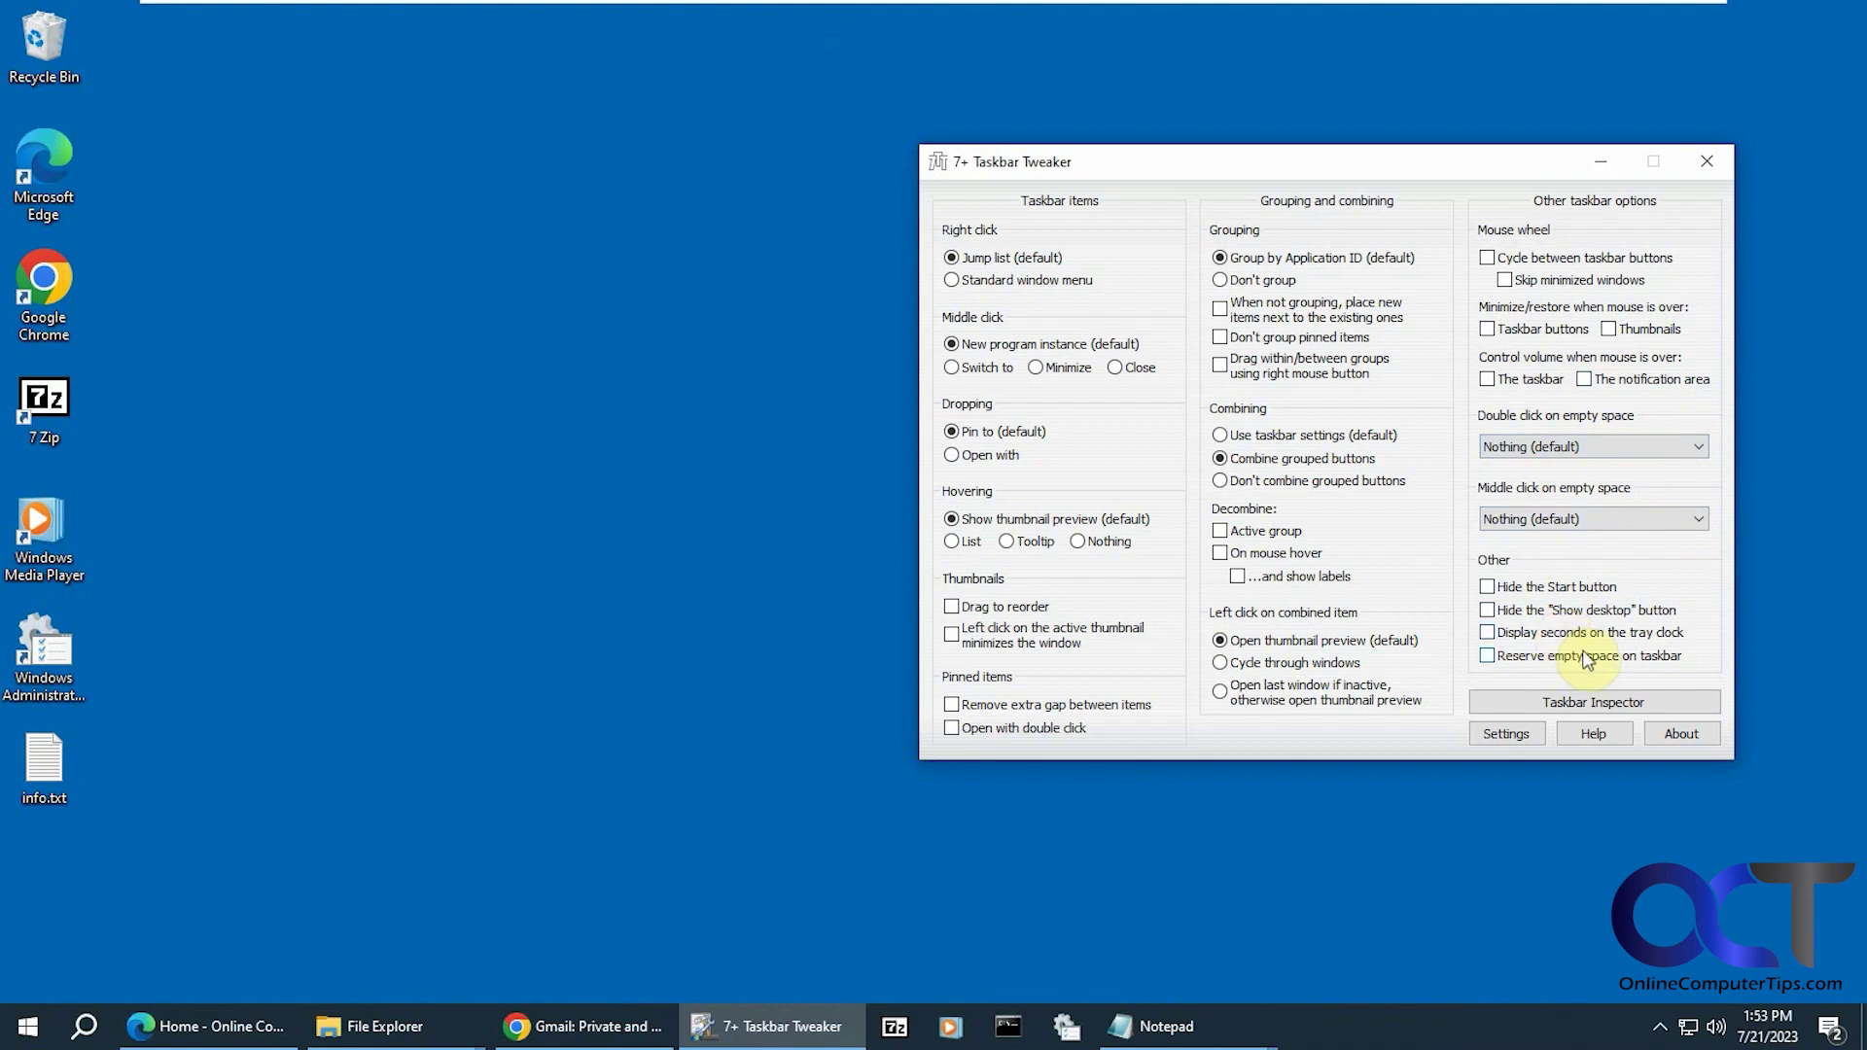
{"action": "left_click", "coordinate": [1588, 661]}
{"action": "left_click", "coordinate": [1576, 702]}
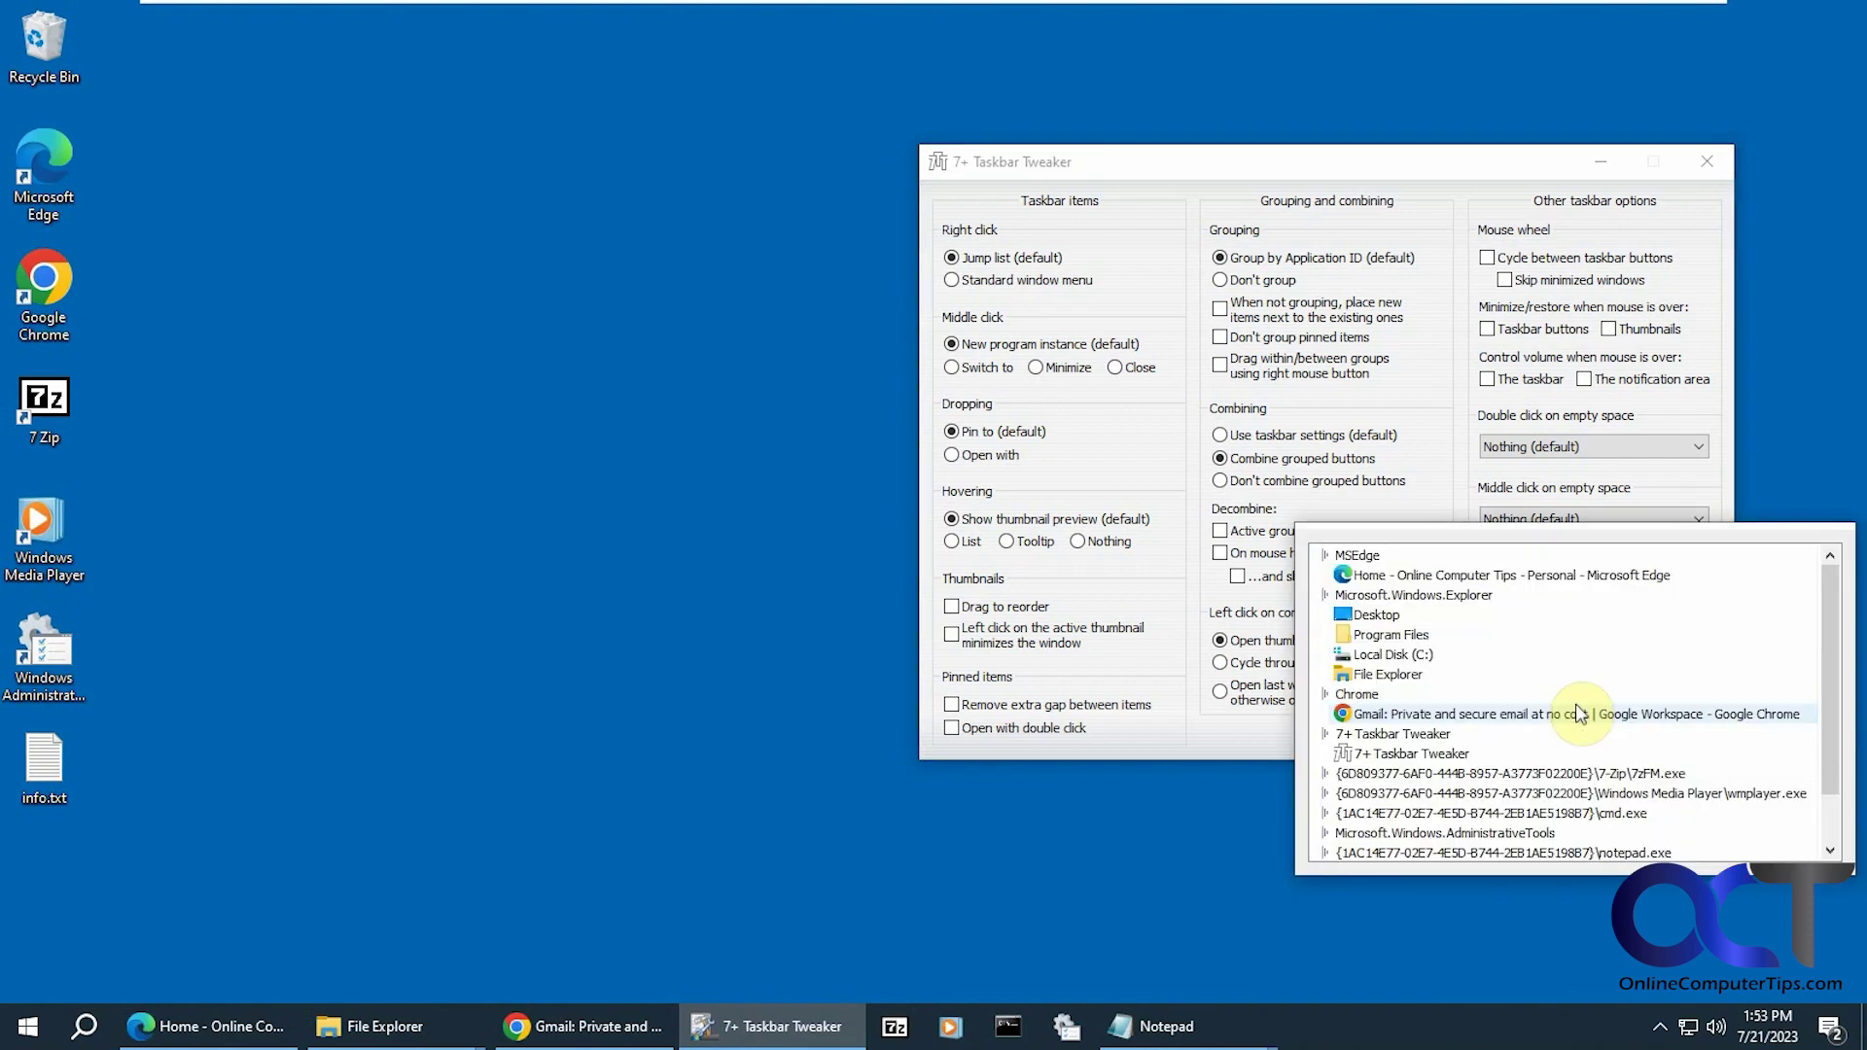
{"action": "scroll", "coordinate": [1621, 778], "scroll_direction": "down", "scroll_amount": 1}
{"action": "scroll", "coordinate": [1623, 787], "scroll_direction": "up", "scroll_amount": 1}
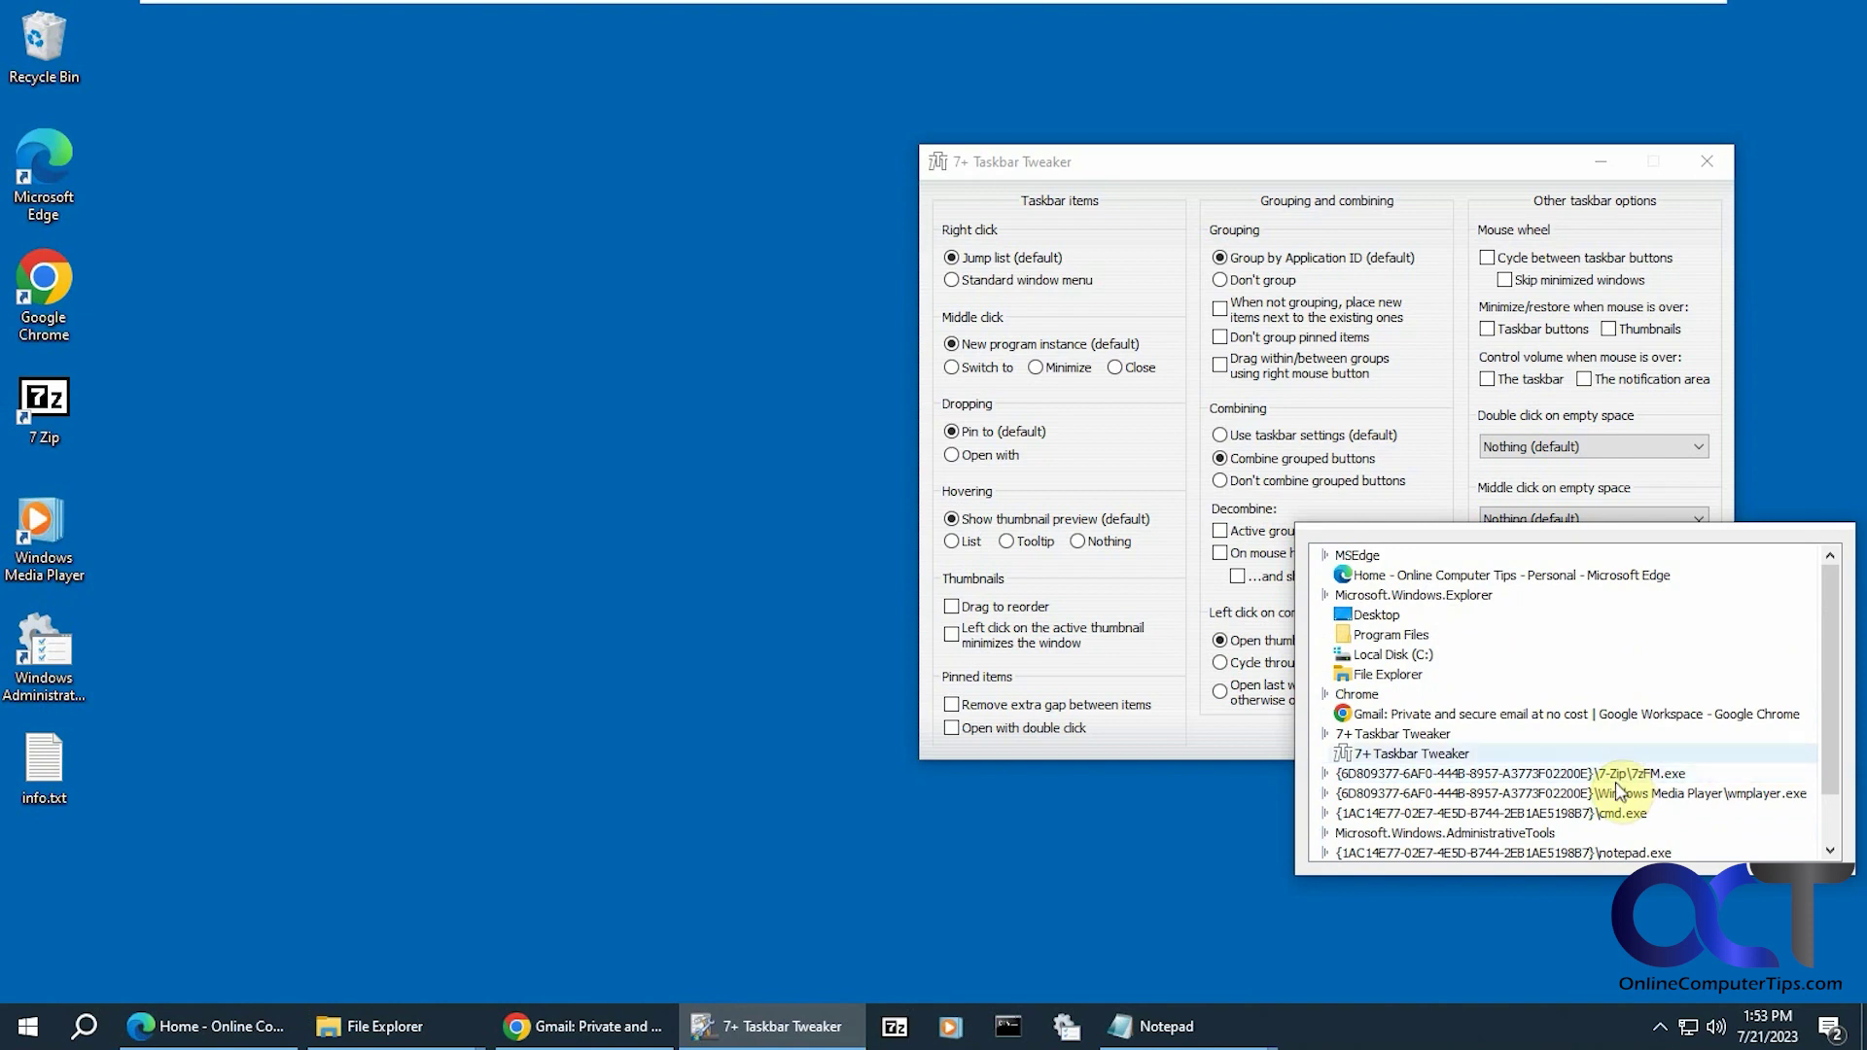
{"action": "left_click", "coordinate": [1700, 512]}
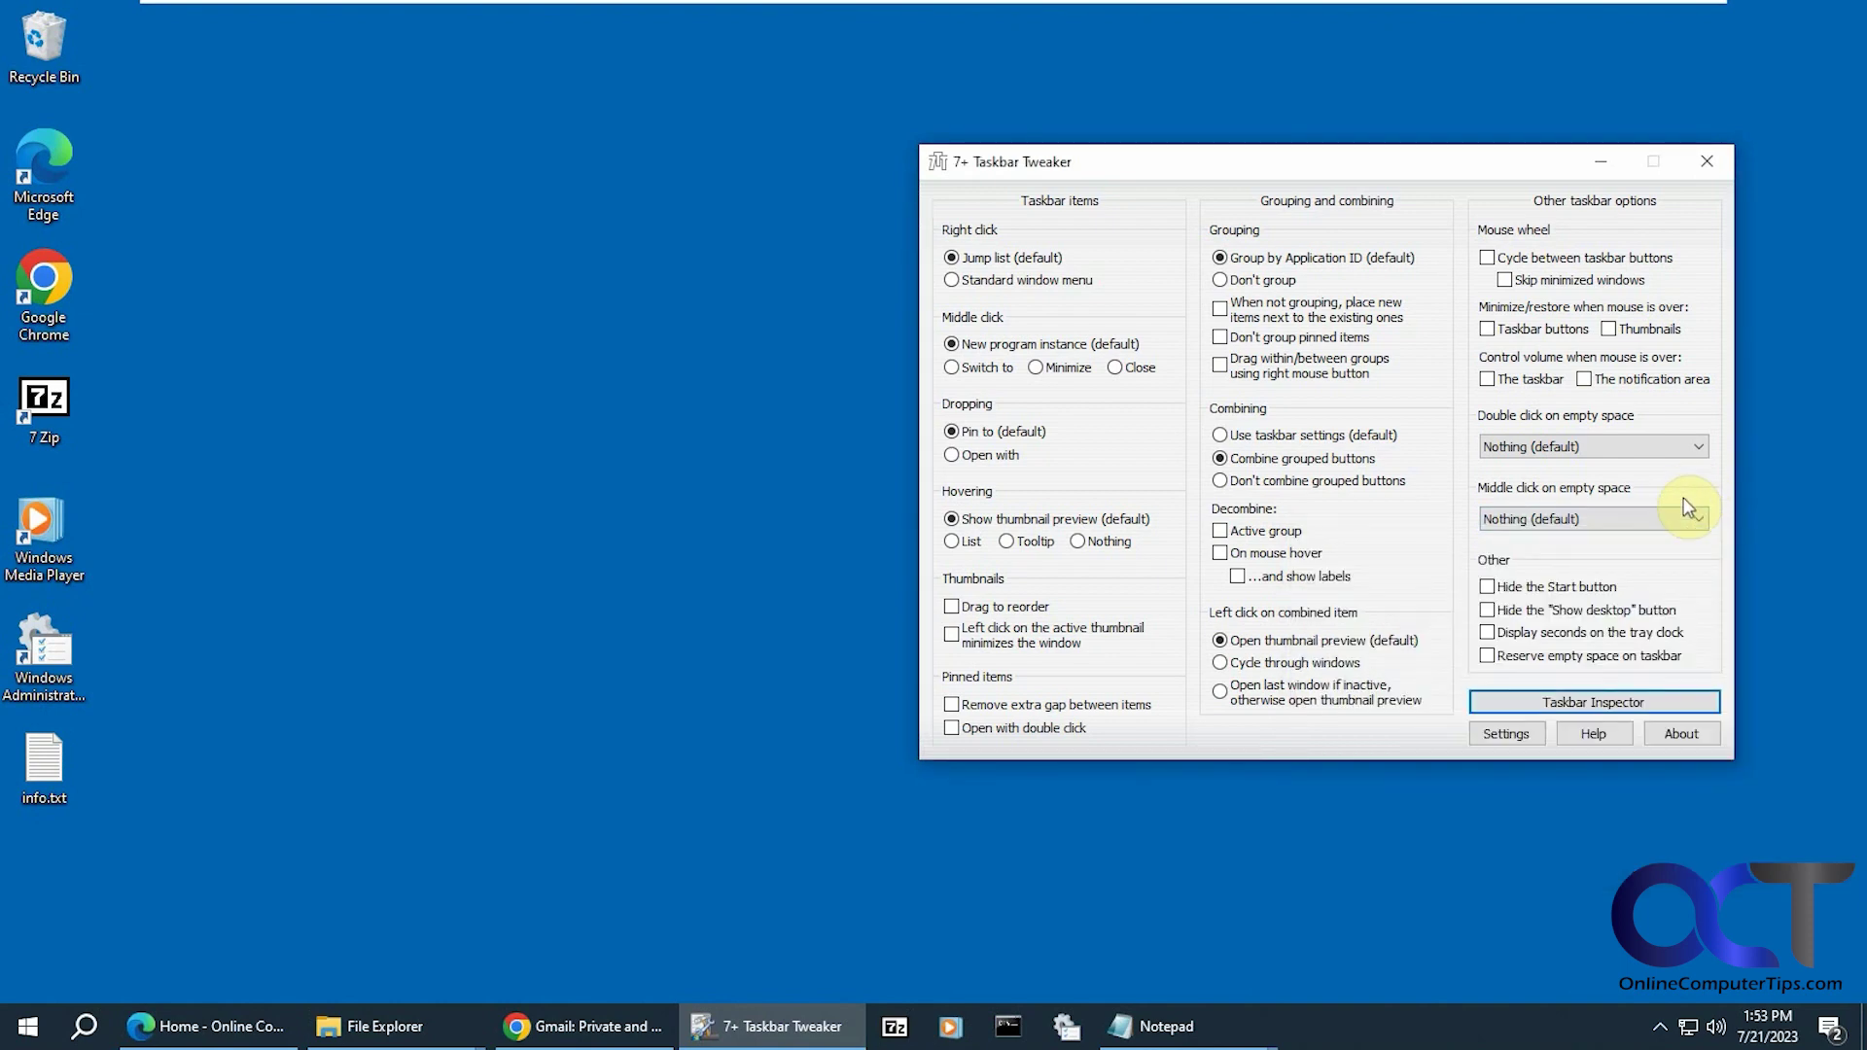